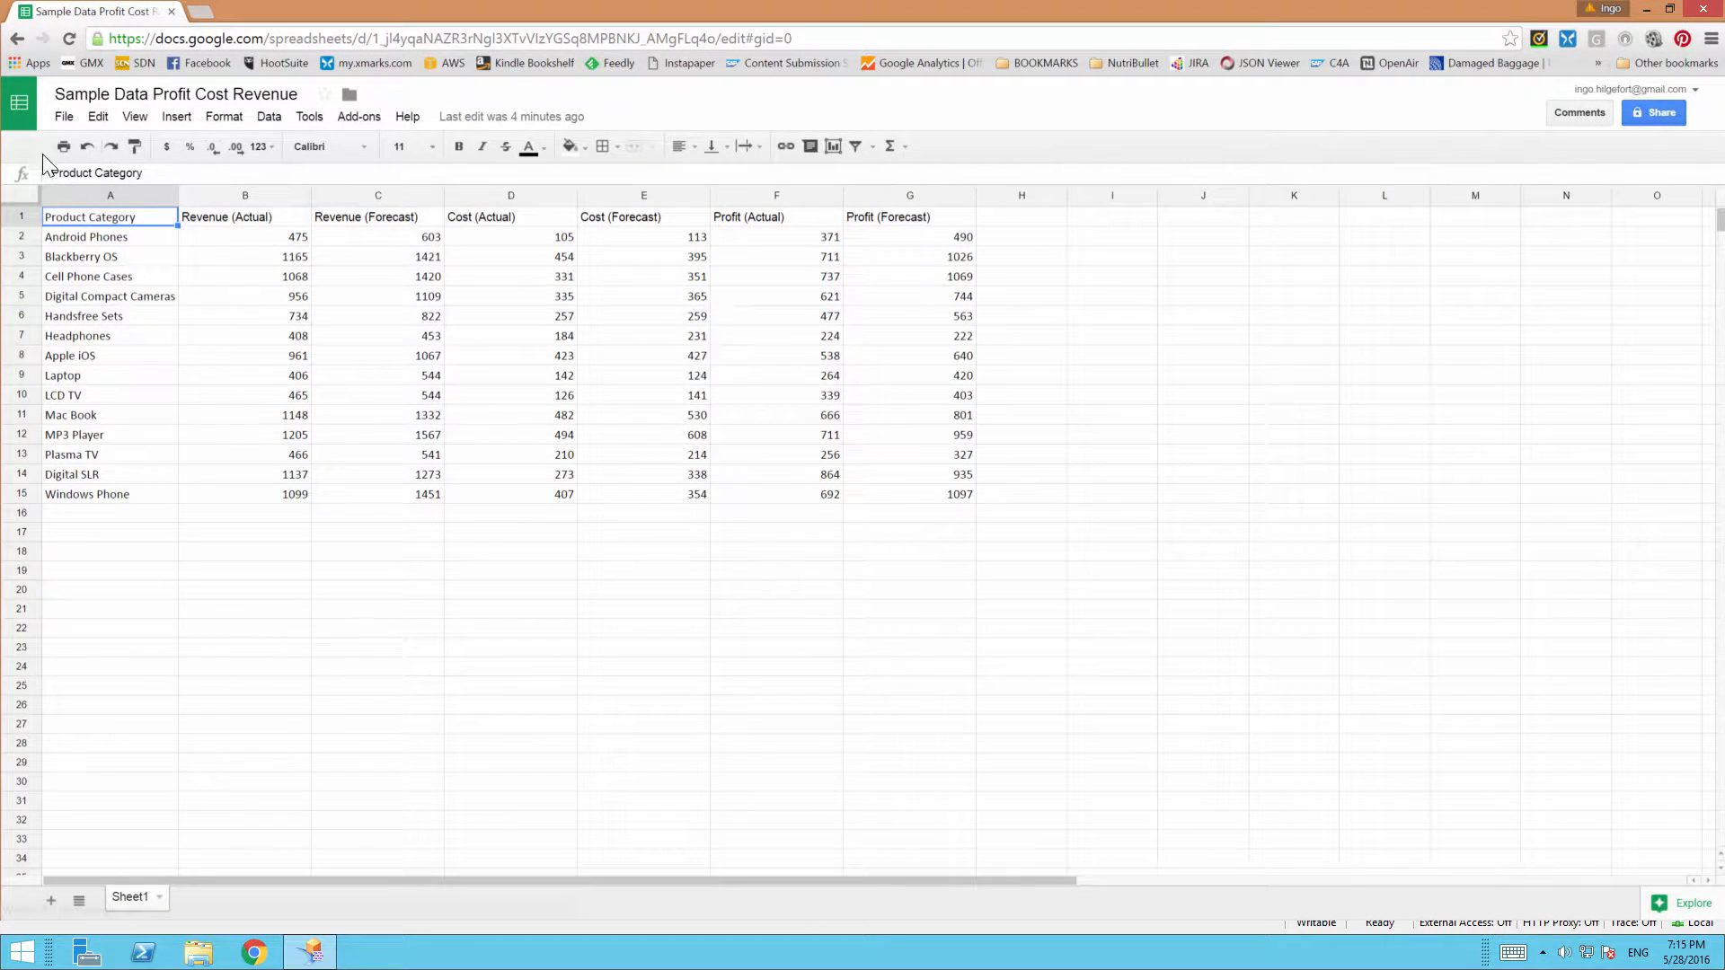
Publish Sheet1 of the spreadsheet to the web as a web page link
click(63, 115)
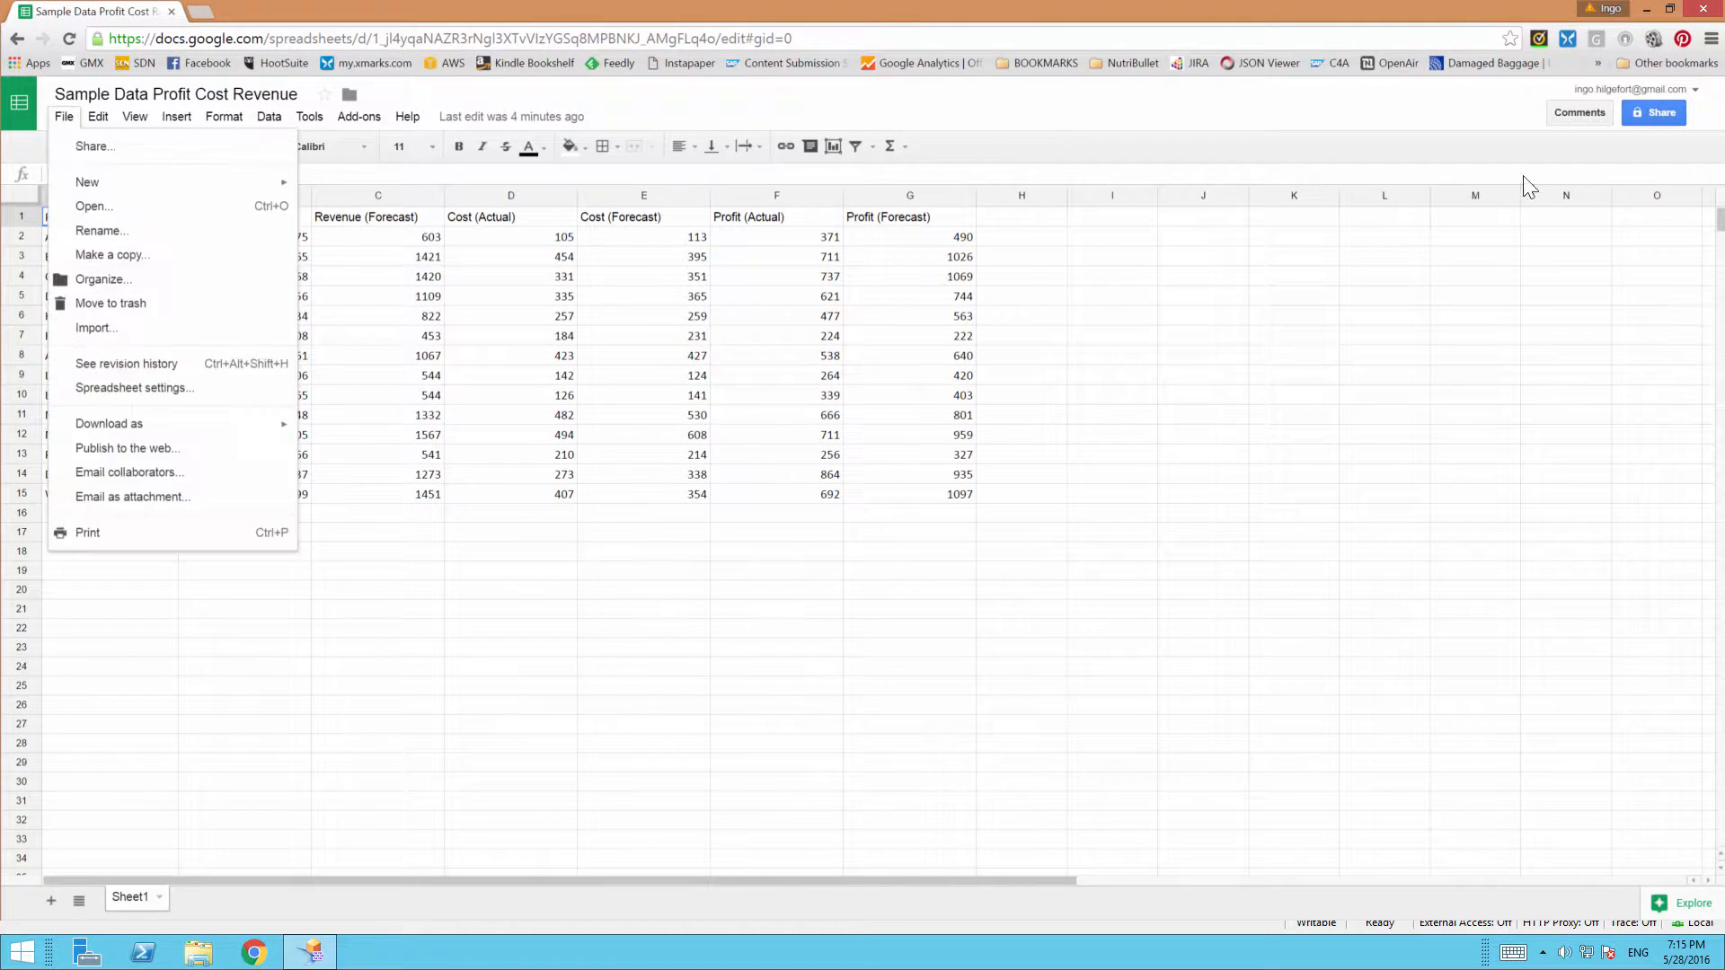
click(116, 448)
click(675, 516)
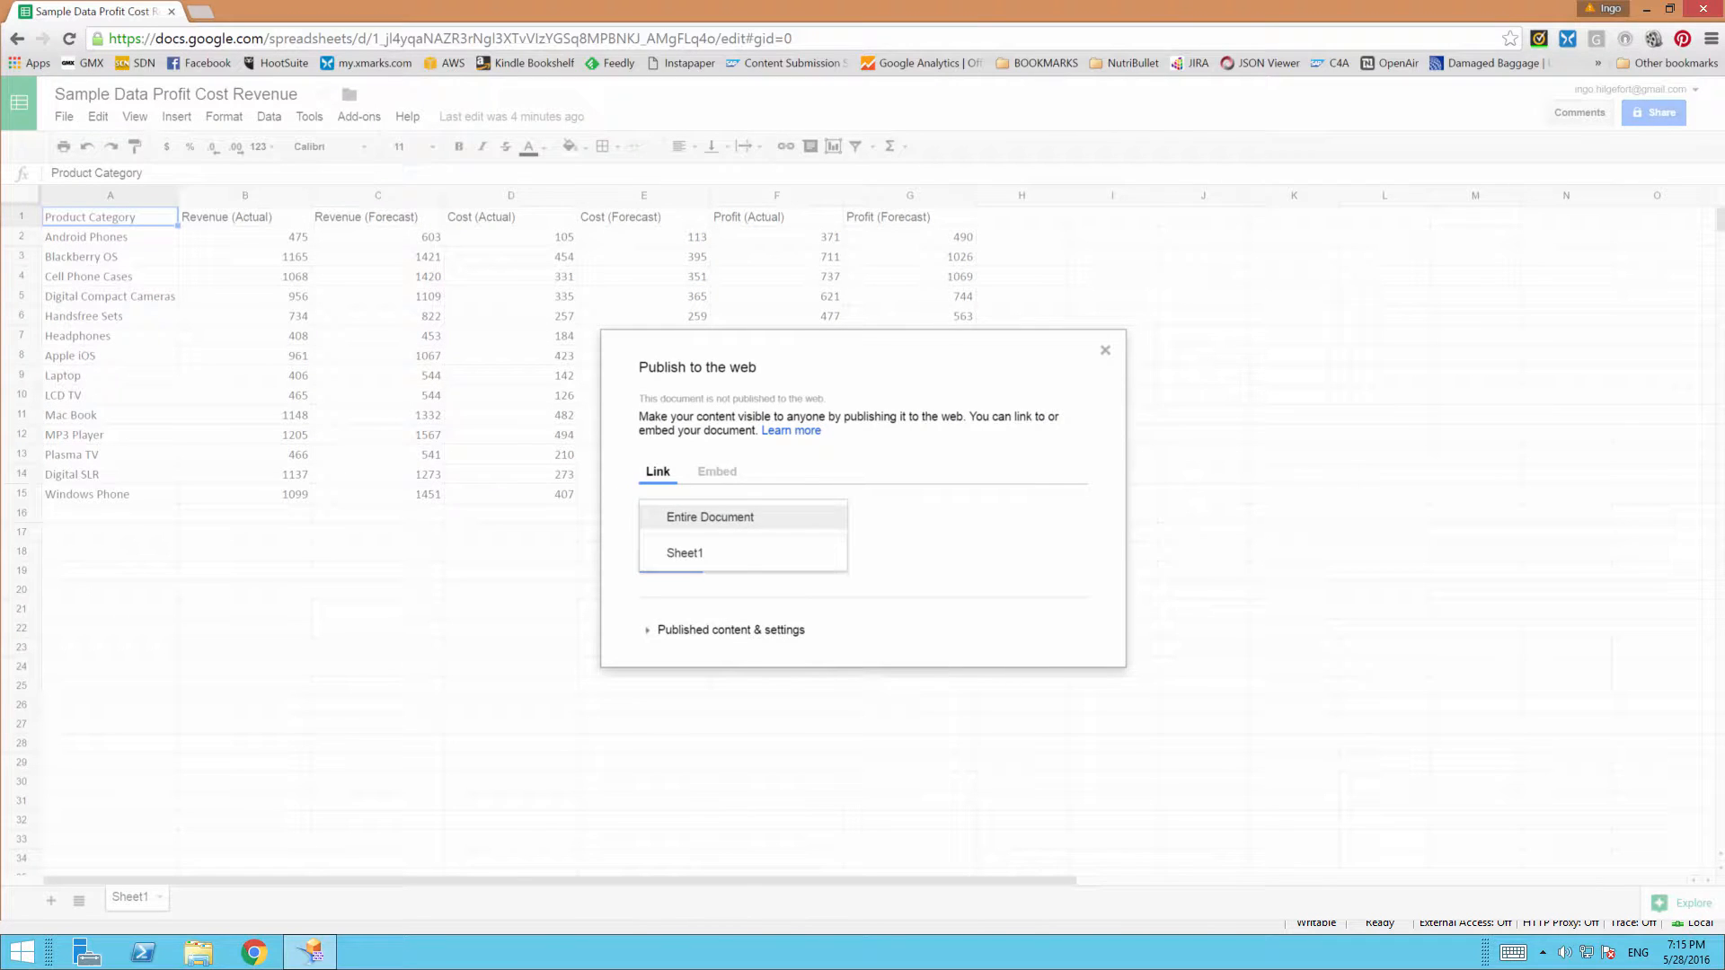
click(684, 554)
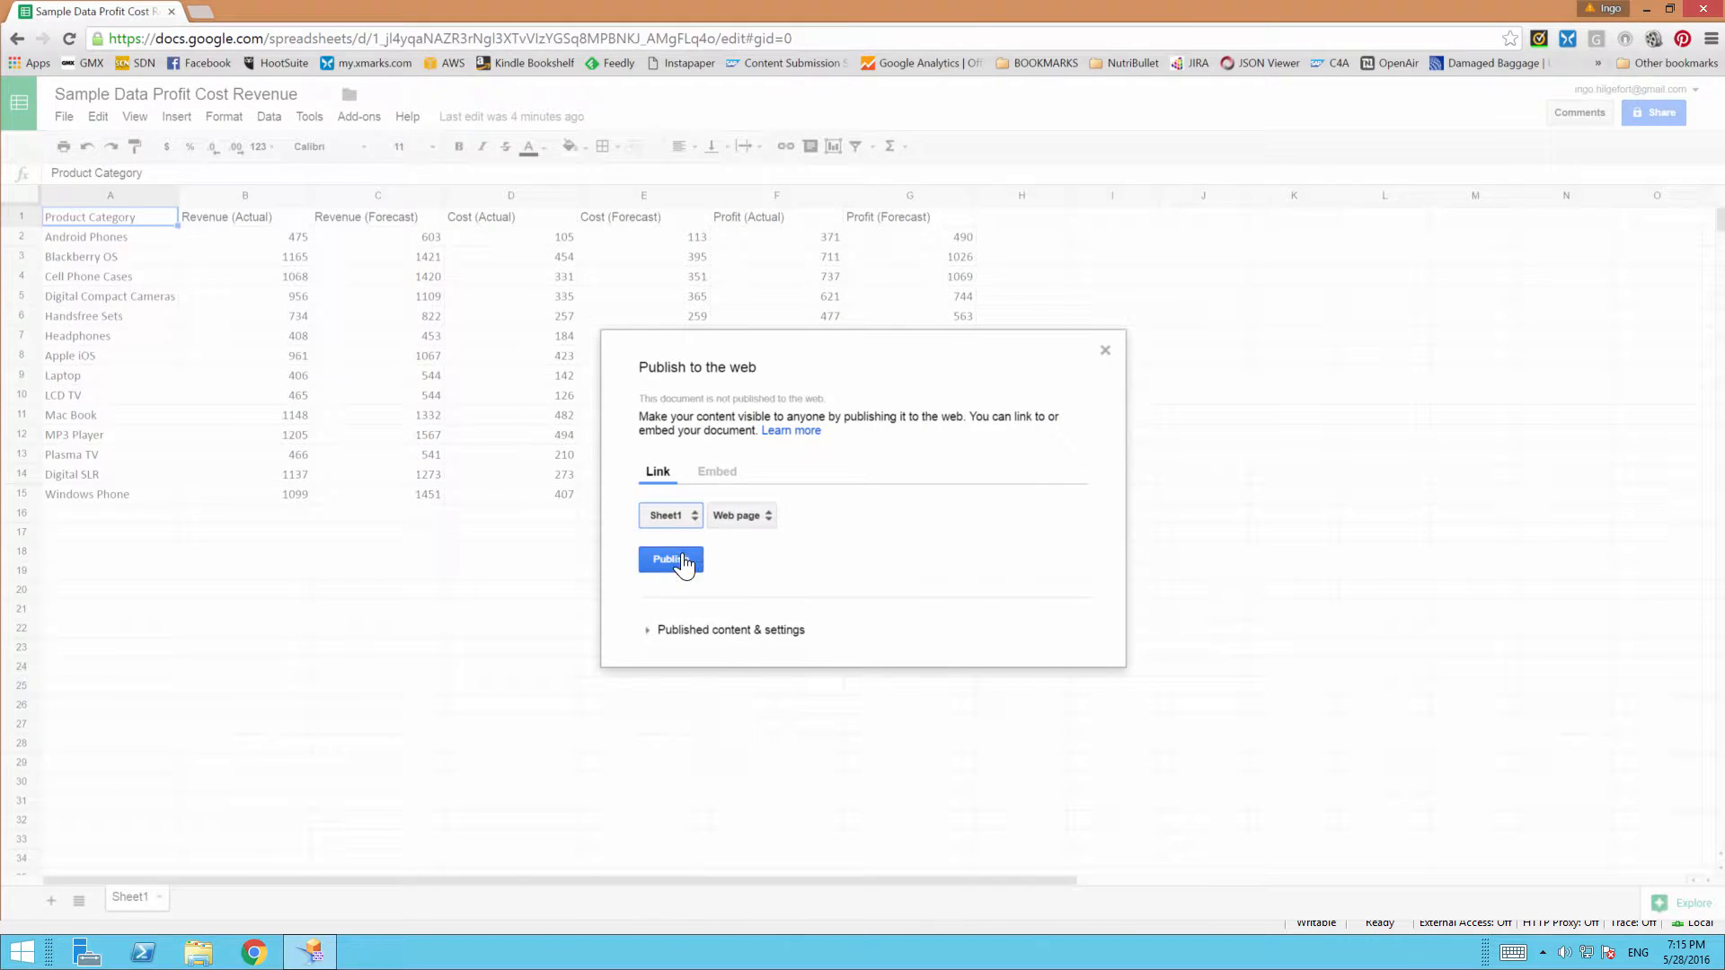
click(742, 520)
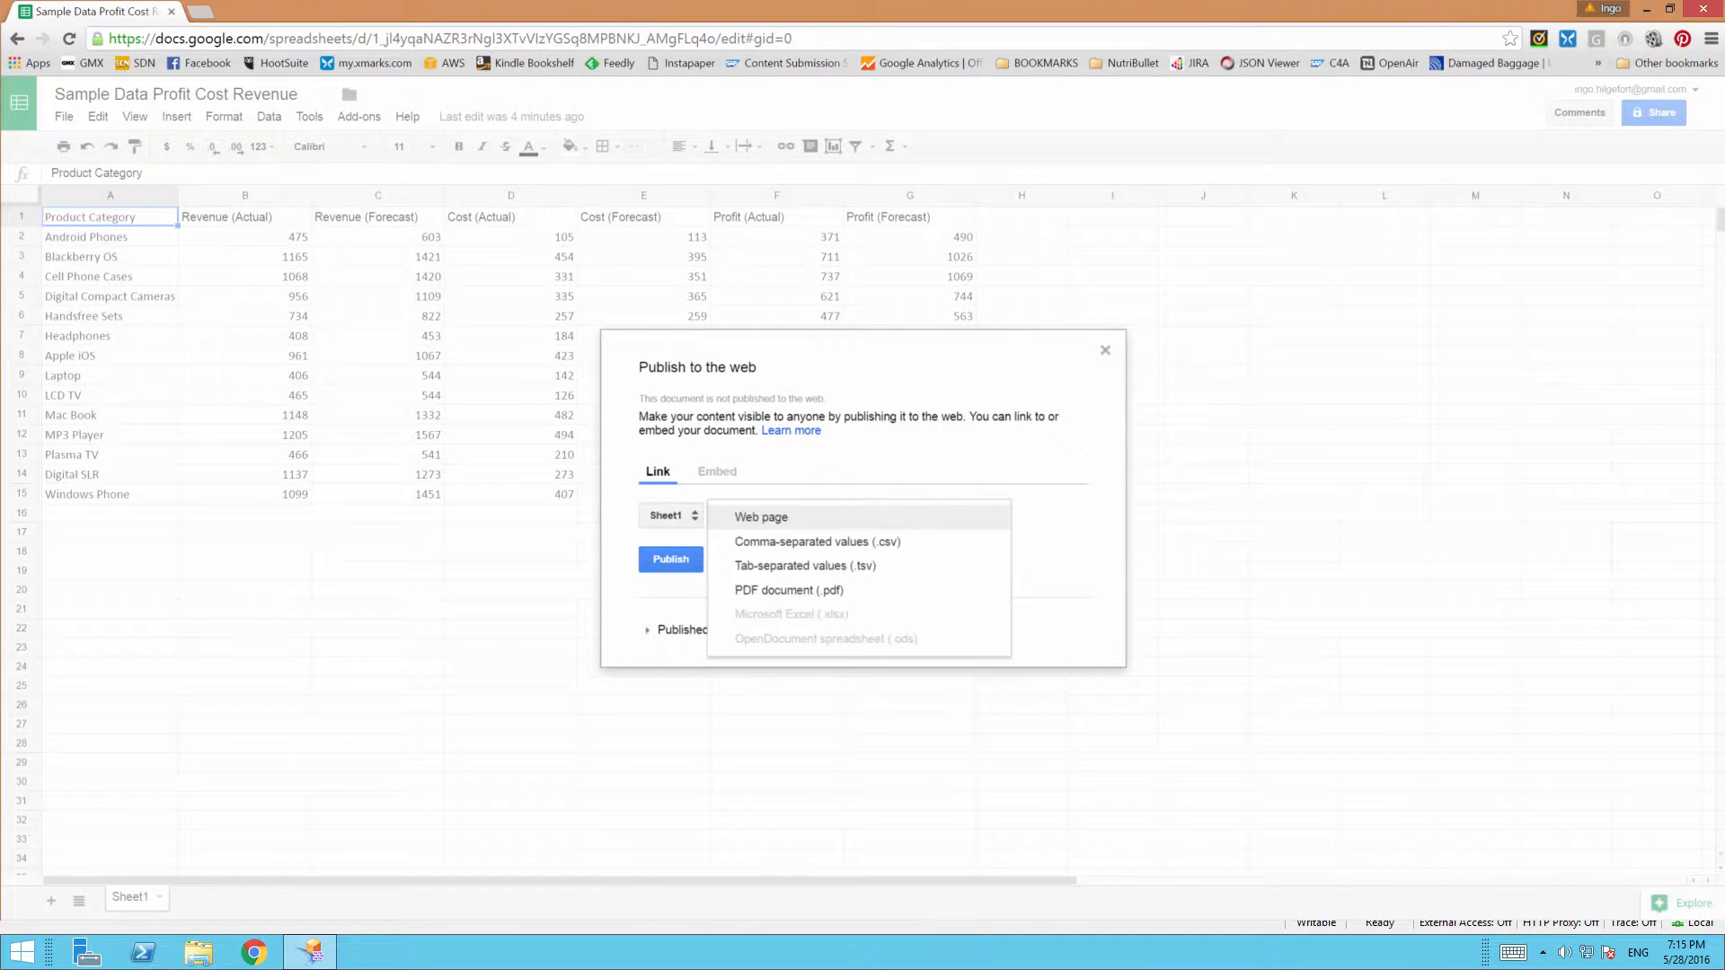
click(742, 517)
click(671, 559)
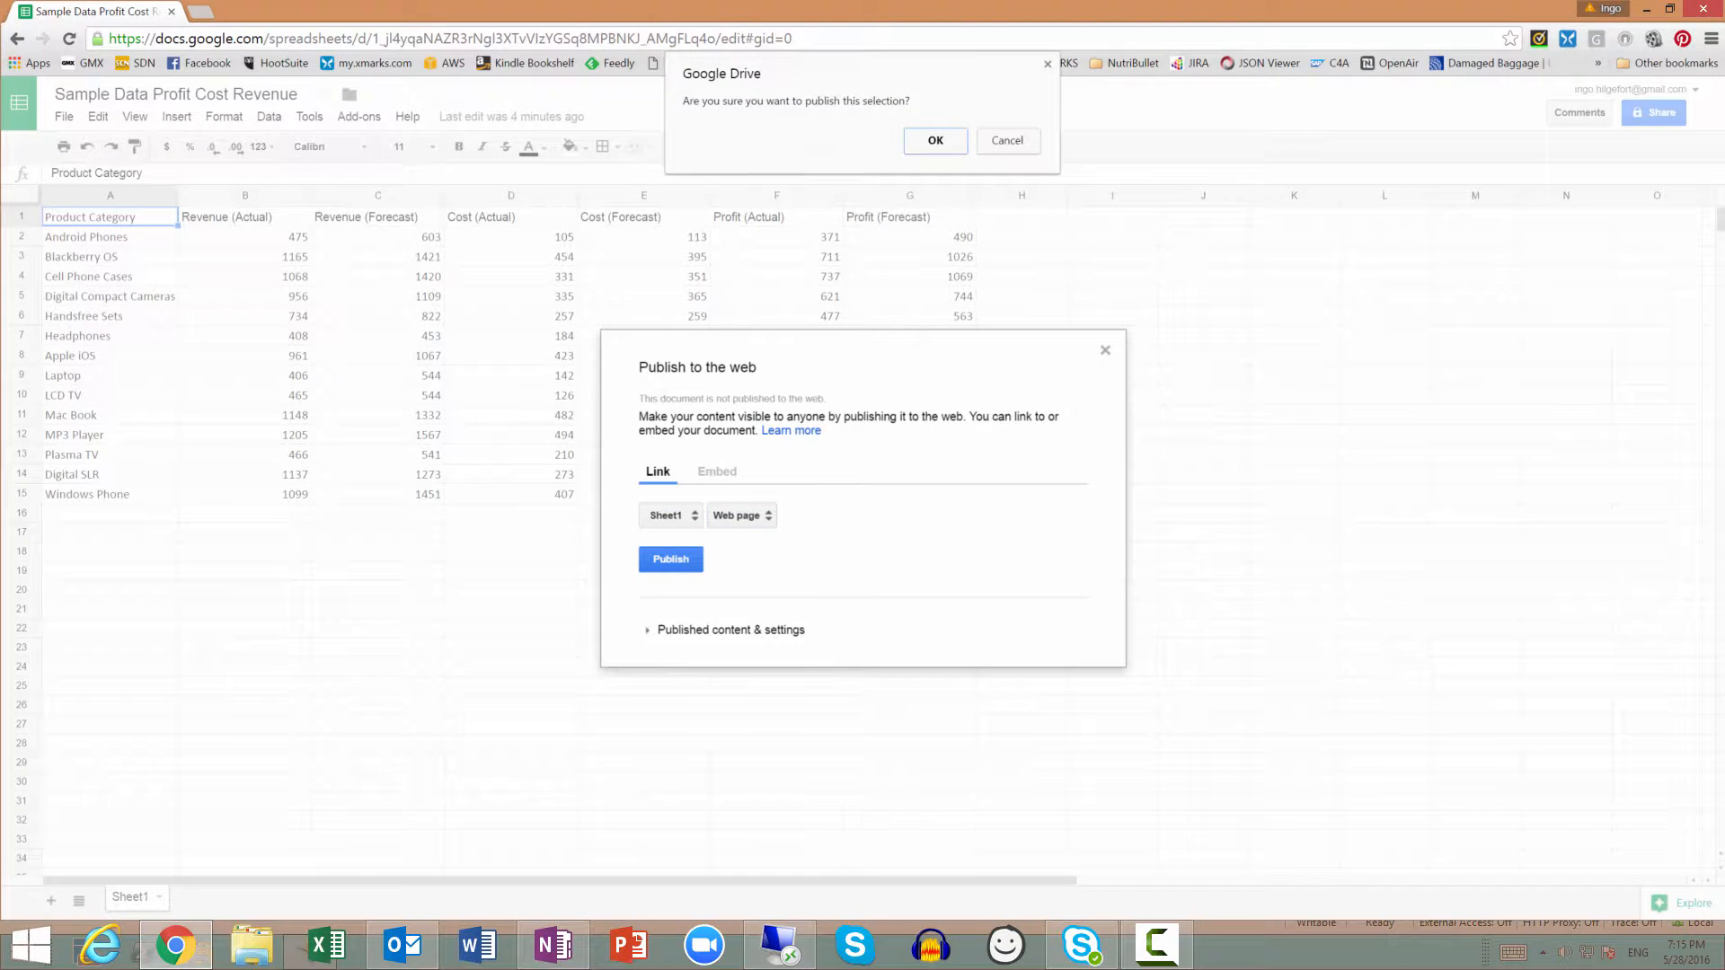
click(934, 141)
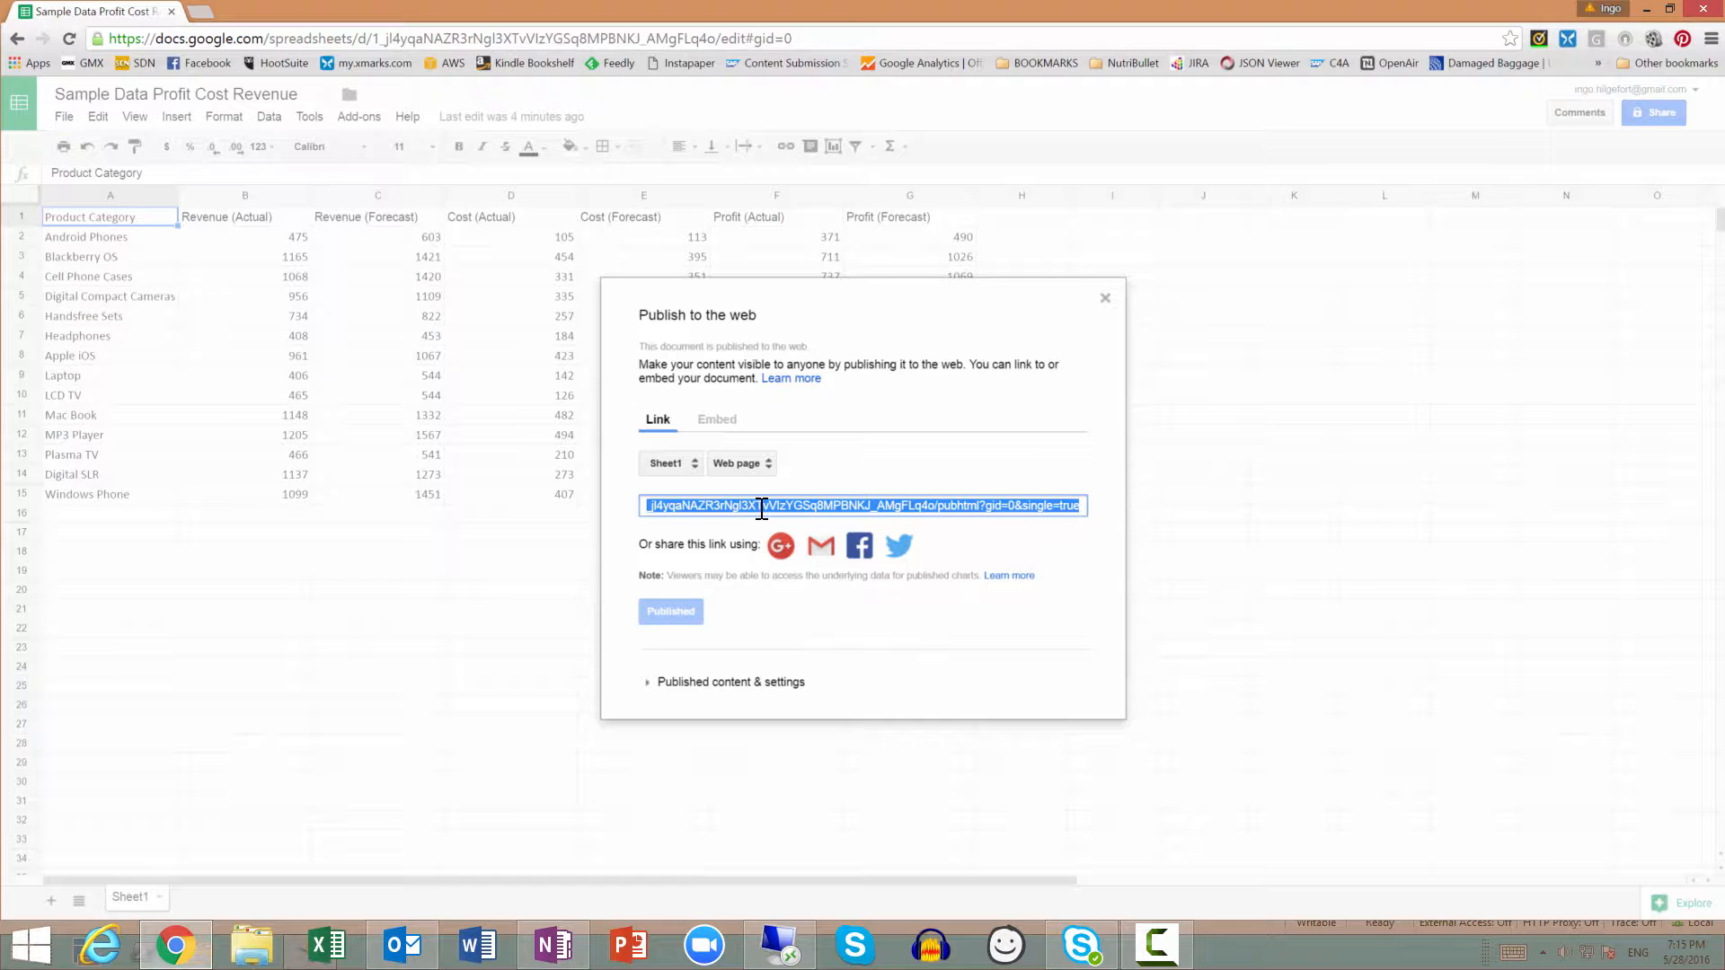
Switch to Design Studio and paste the published sheet link as the data source's URL to Google Sheet
click(765, 961)
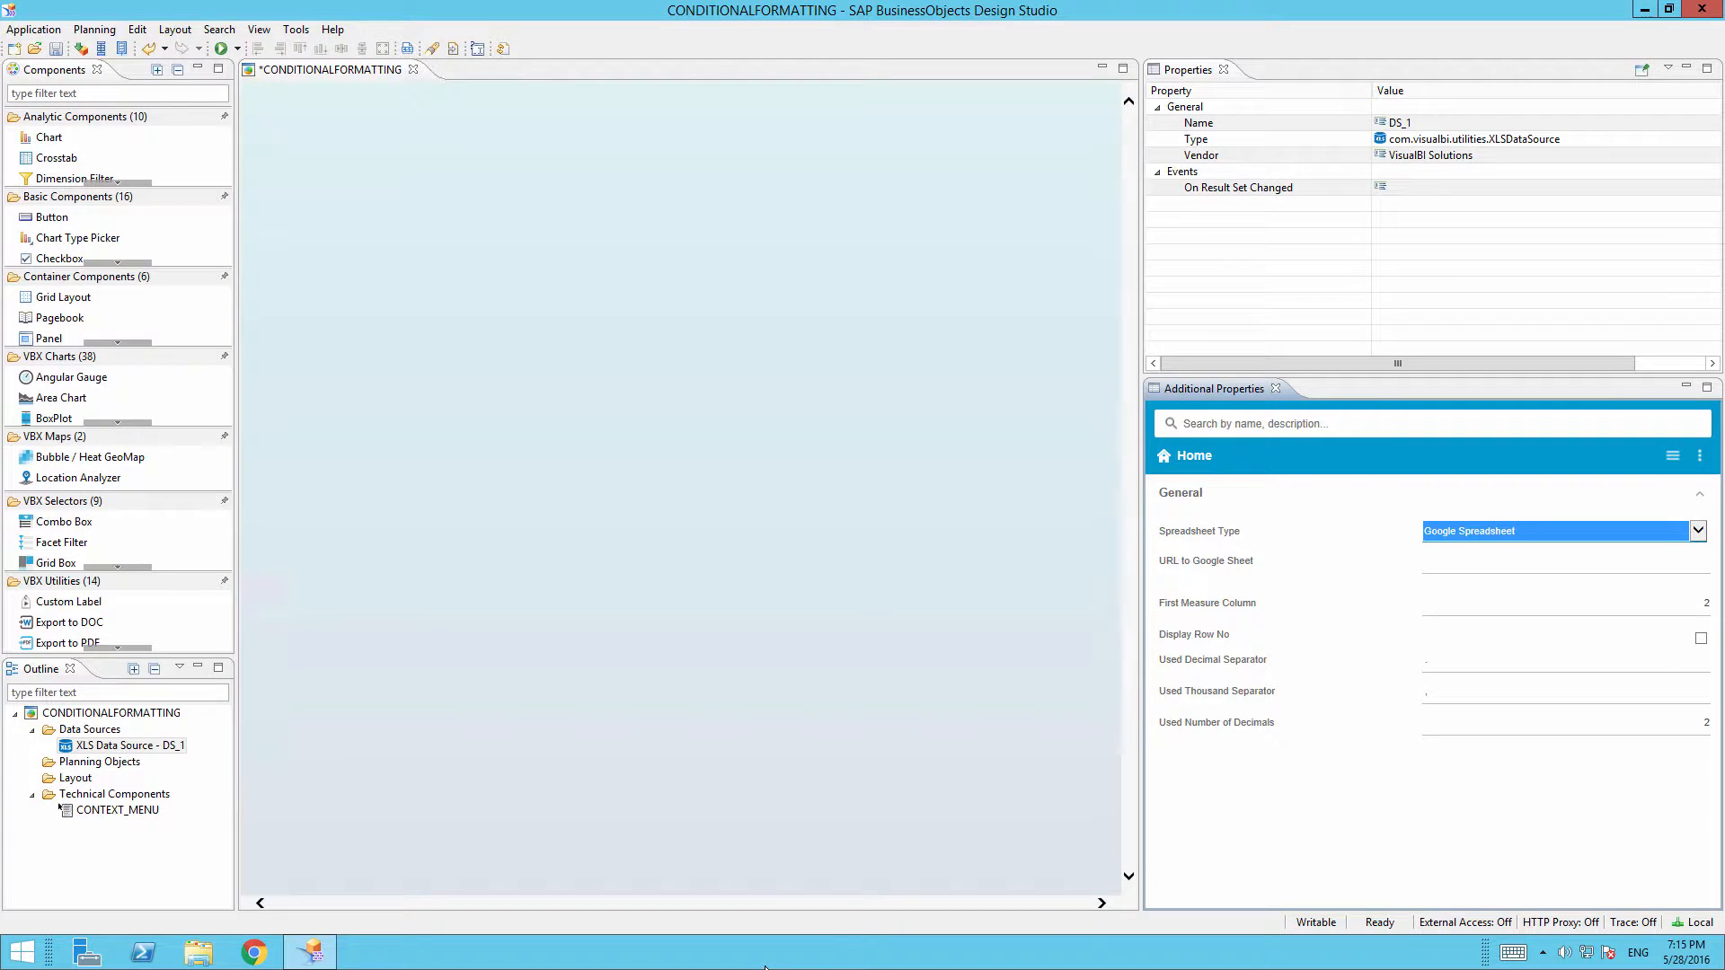
click(1491, 565)
key(ctrl+v)
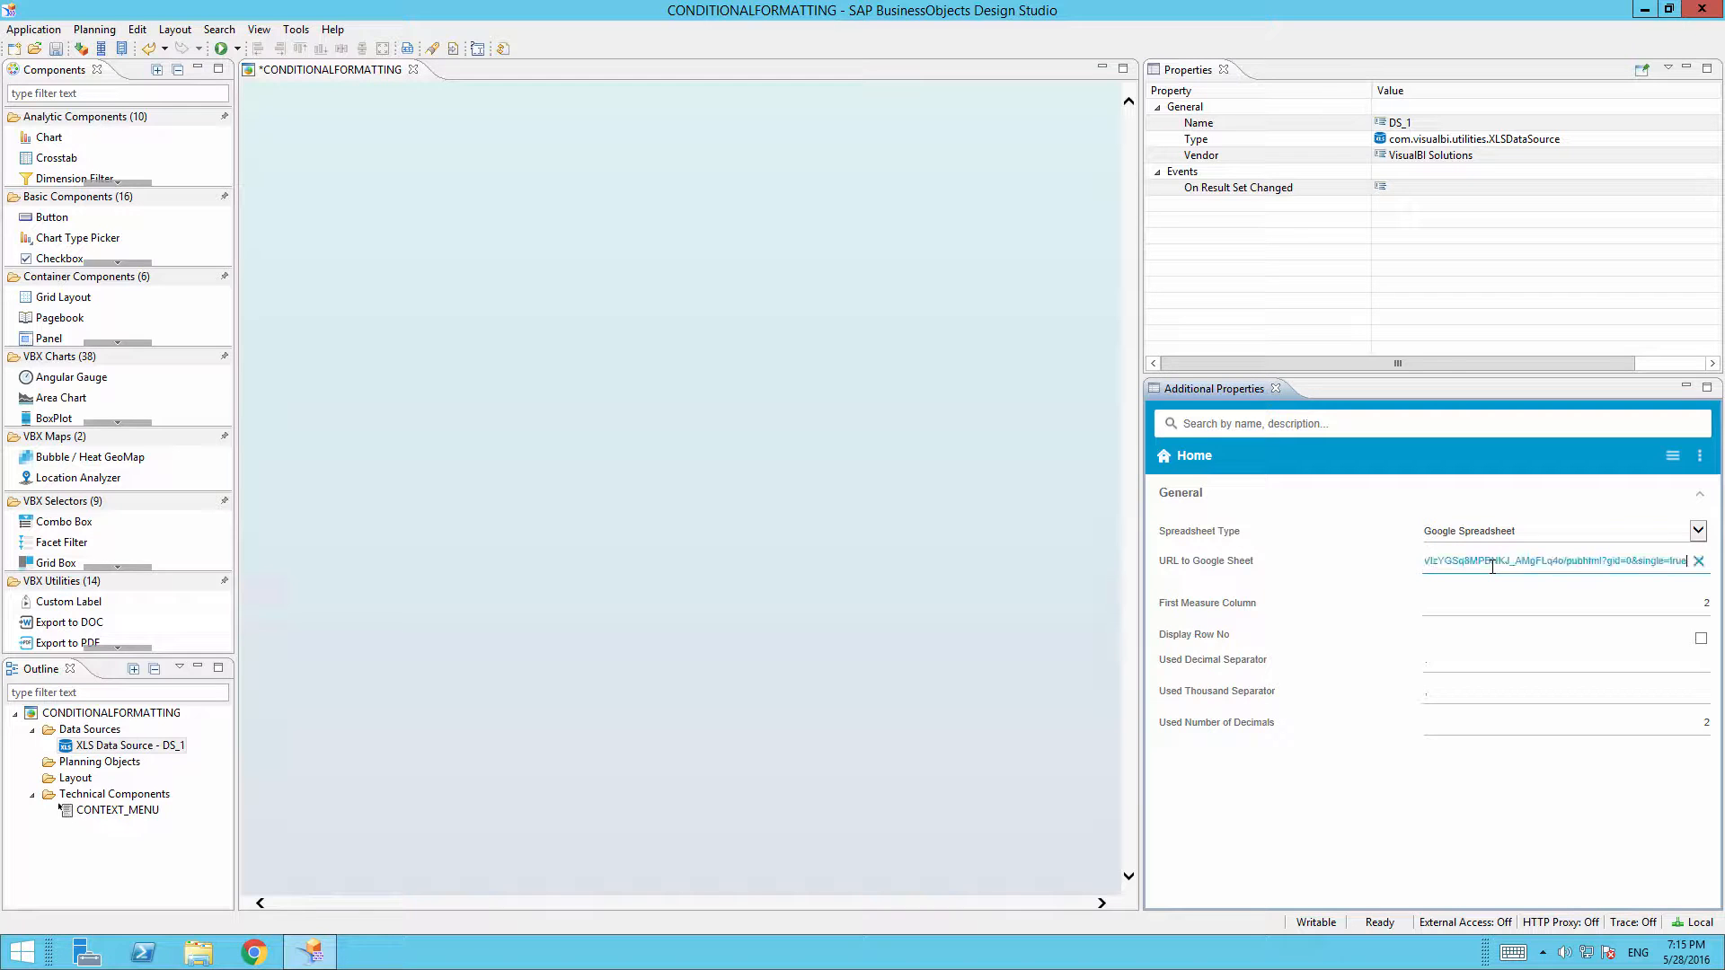
key(Tab)
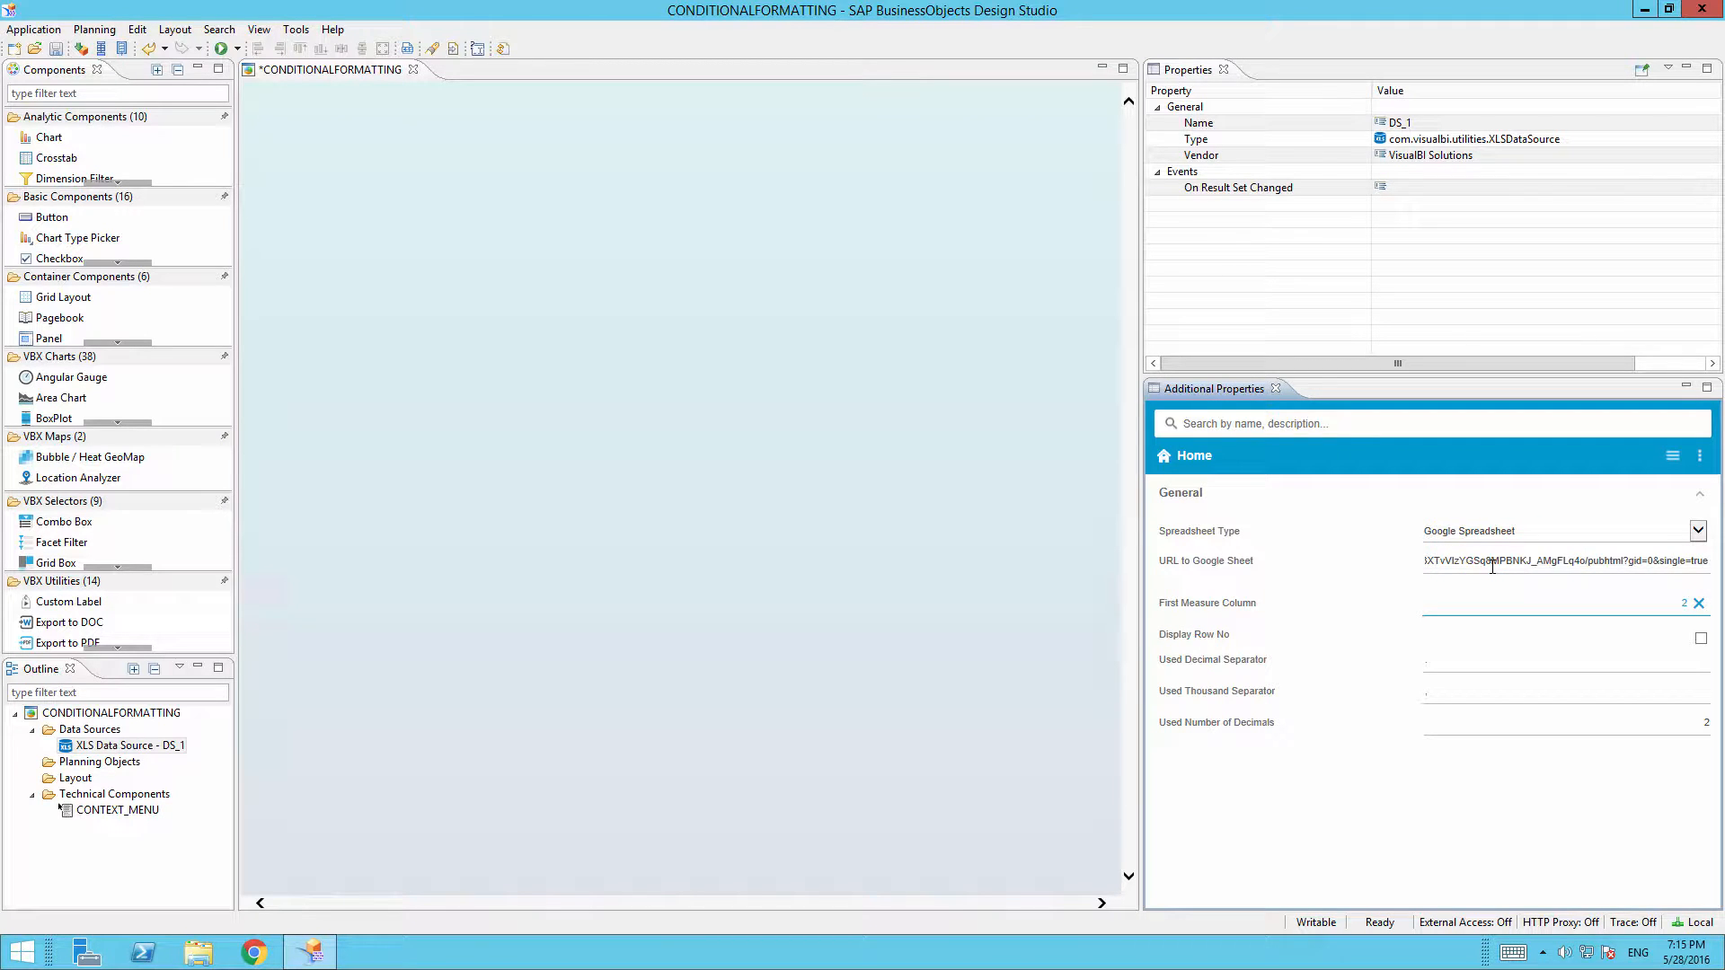
Place a Column / Bar Chart (New) about 908 by 720 on the canvas and bind it to data source DS_1
click(120, 95)
text(col)
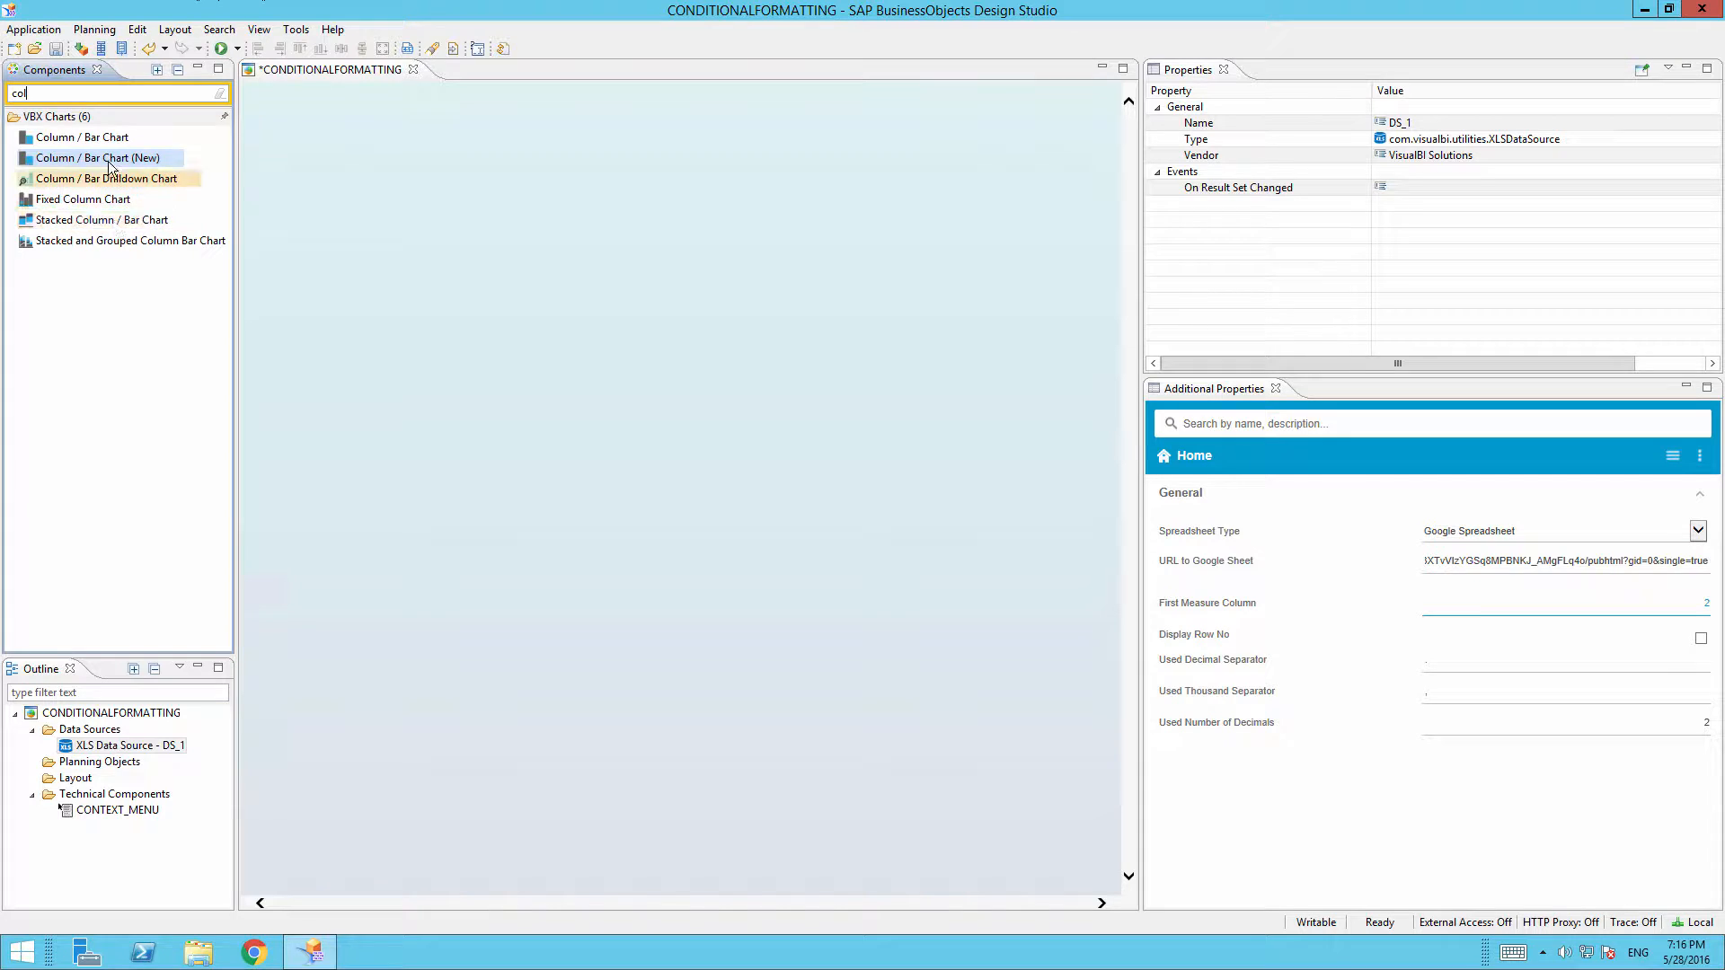
drag(113, 161, 270, 159)
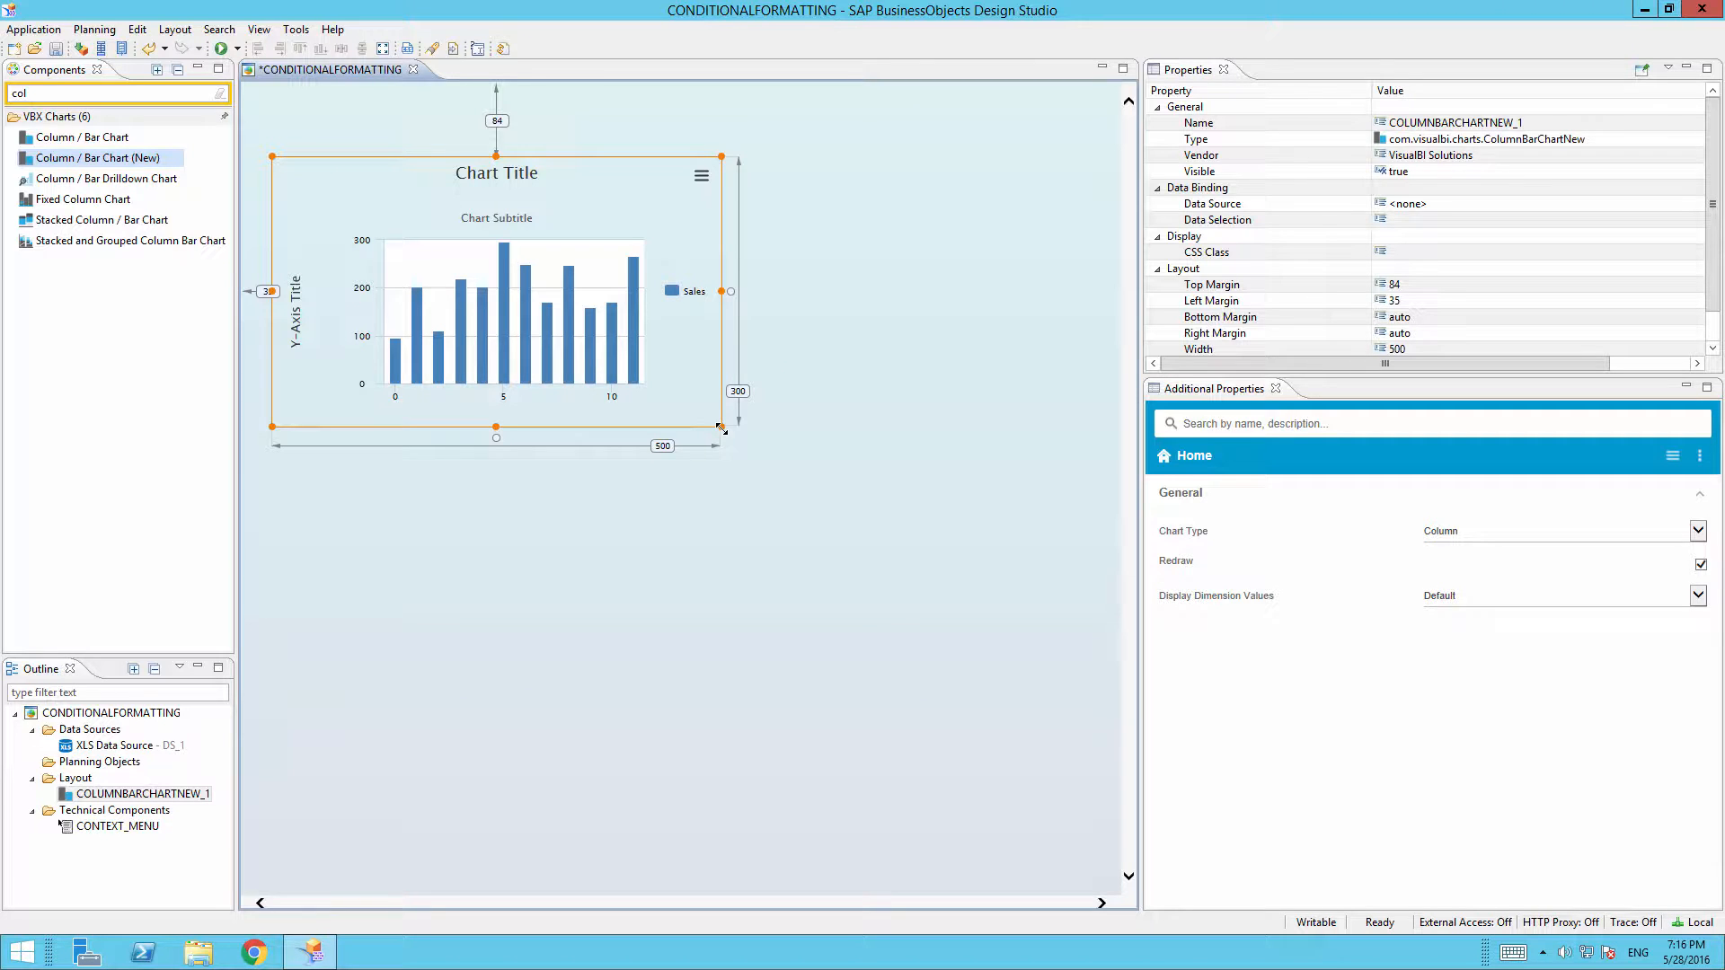
drag(718, 425, 1087, 804)
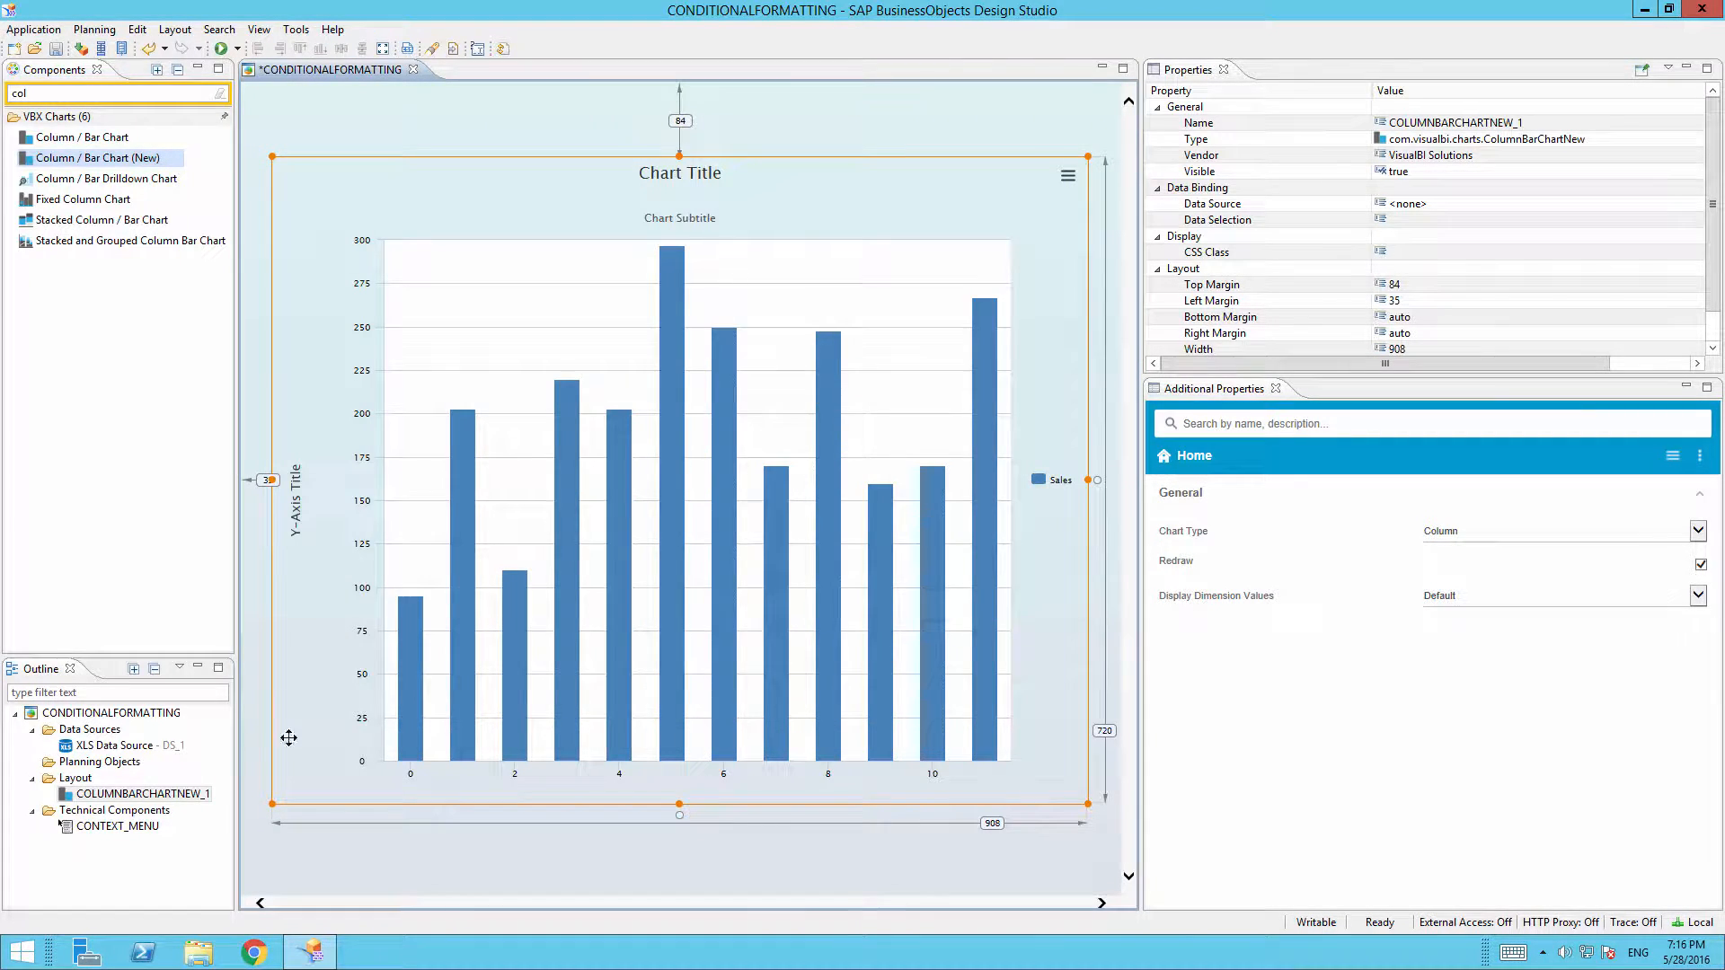
drag(131, 747, 584, 512)
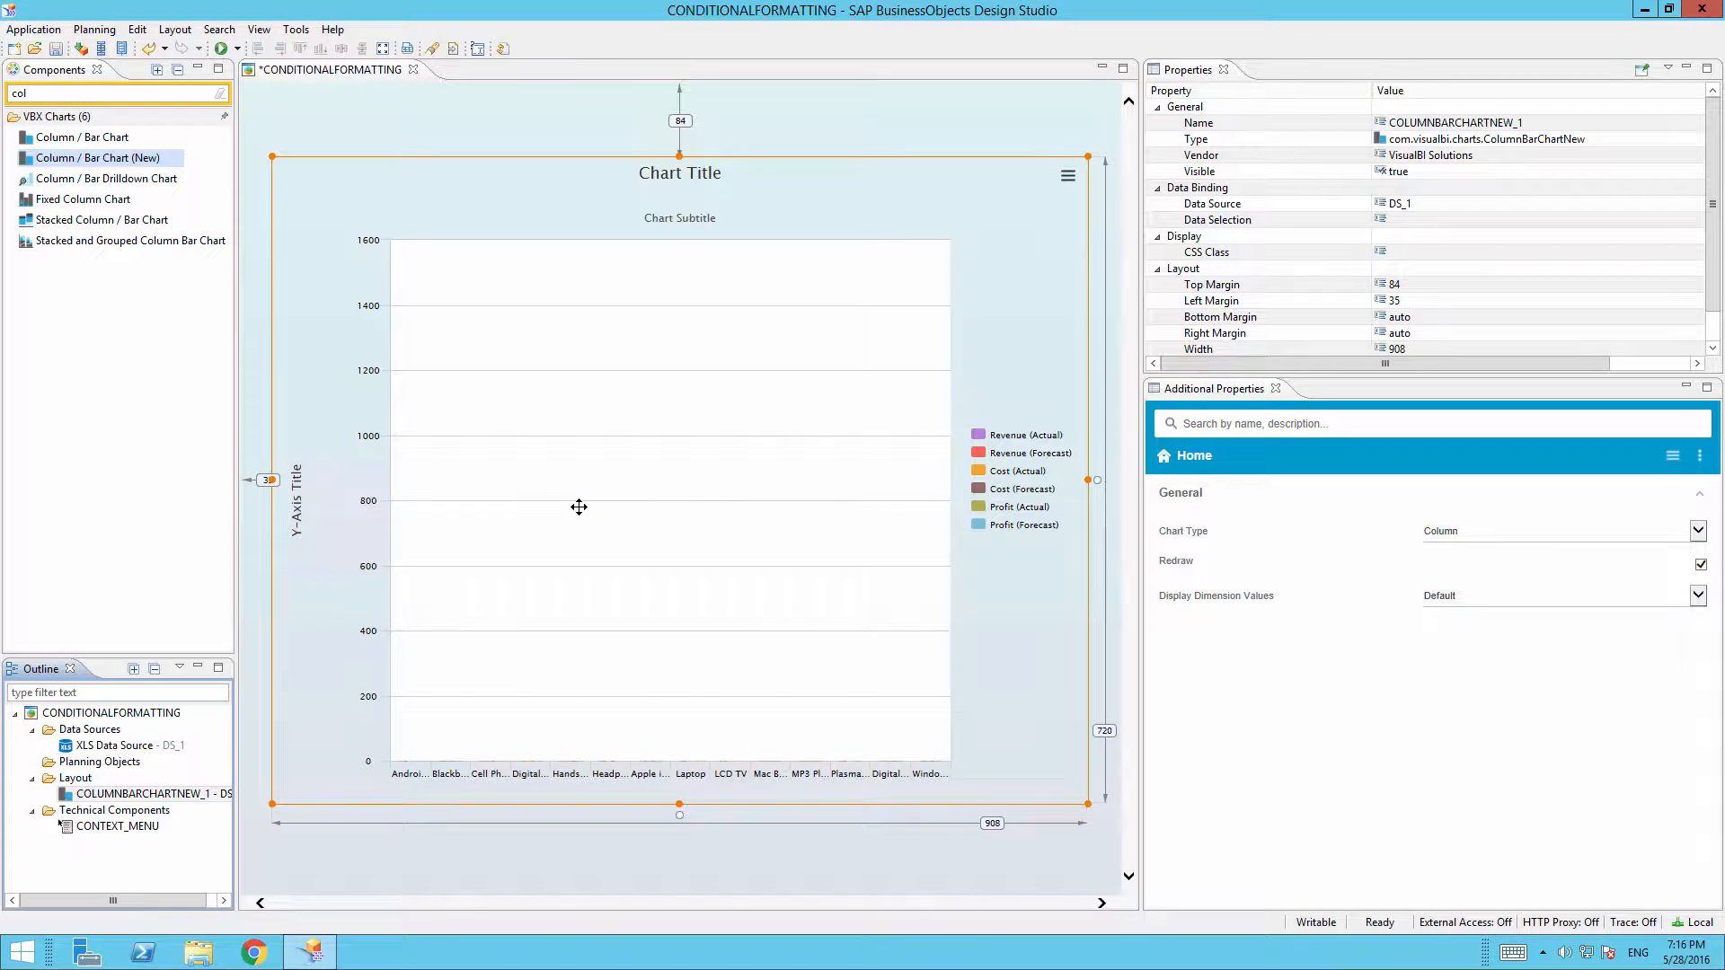
Disable the title and the subtitle of the column chart
click(1673, 455)
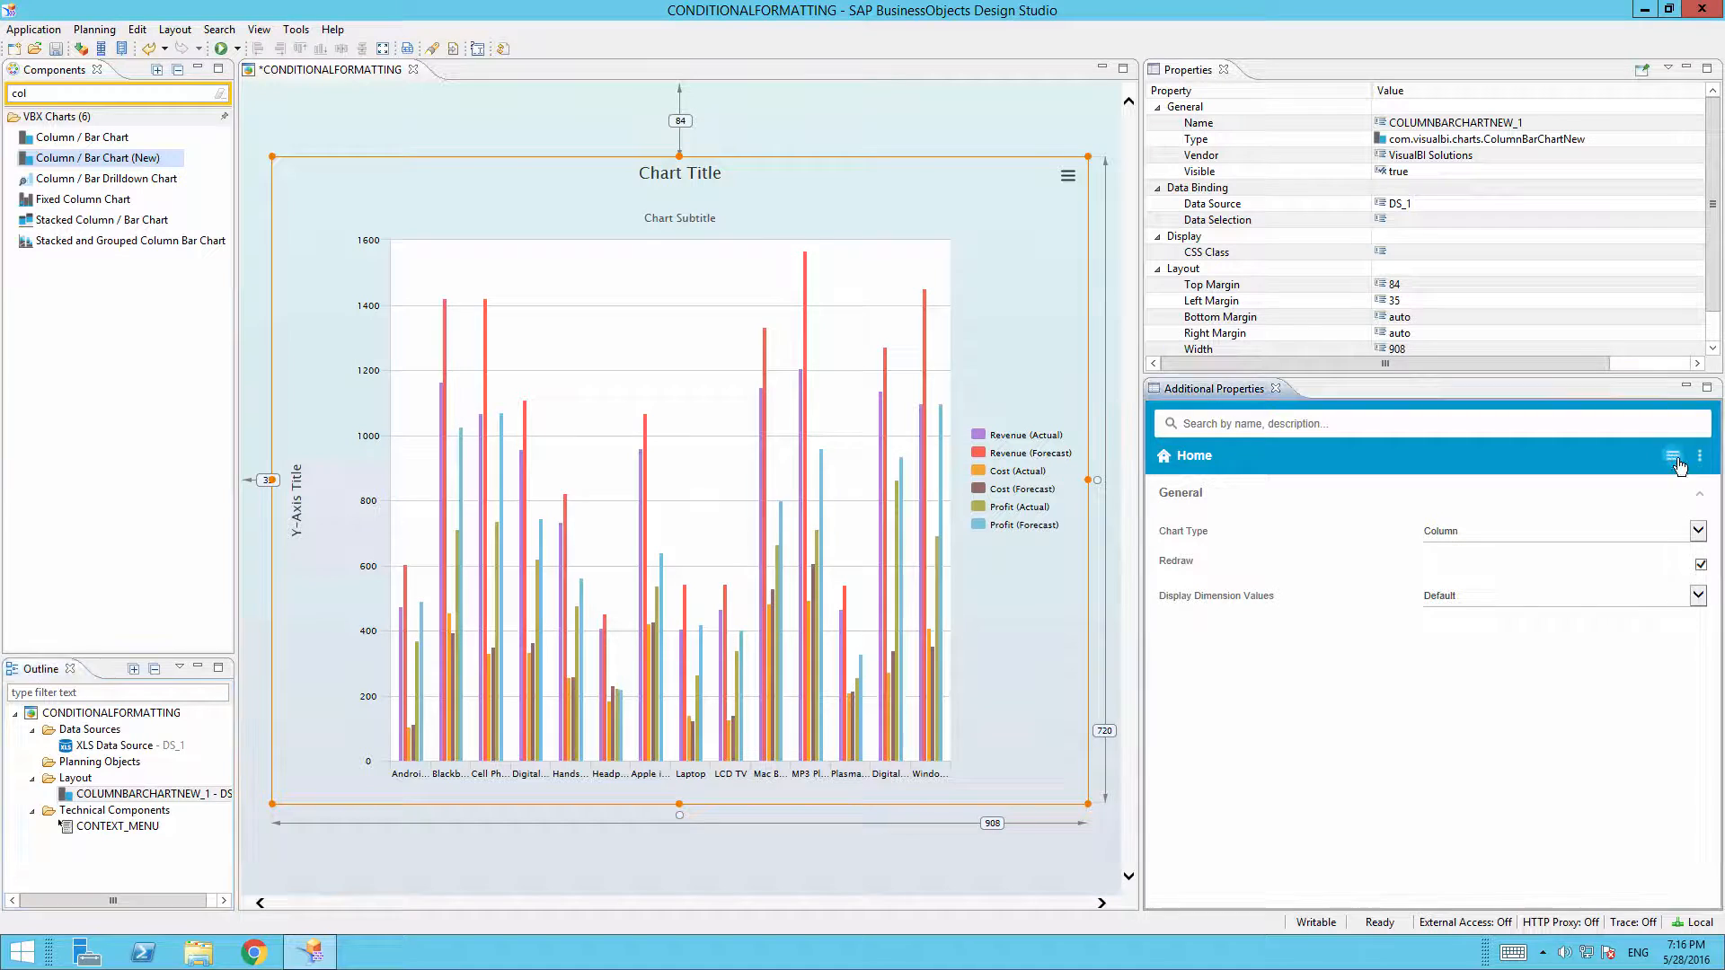
click(1604, 501)
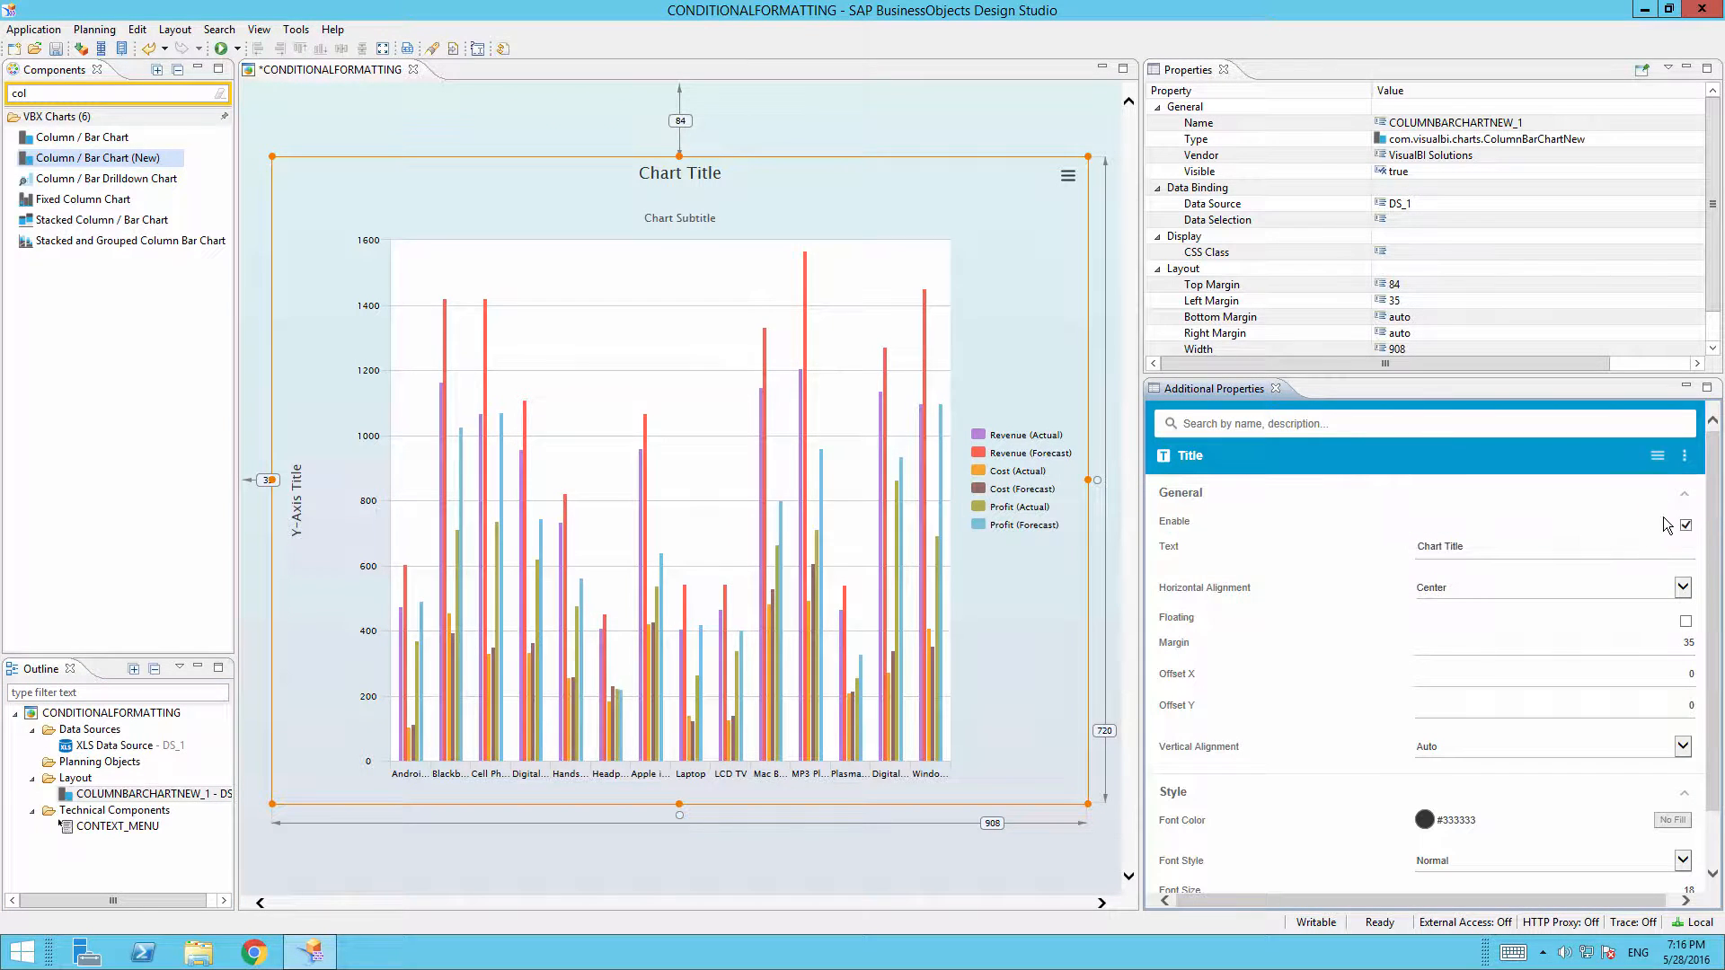
click(1686, 522)
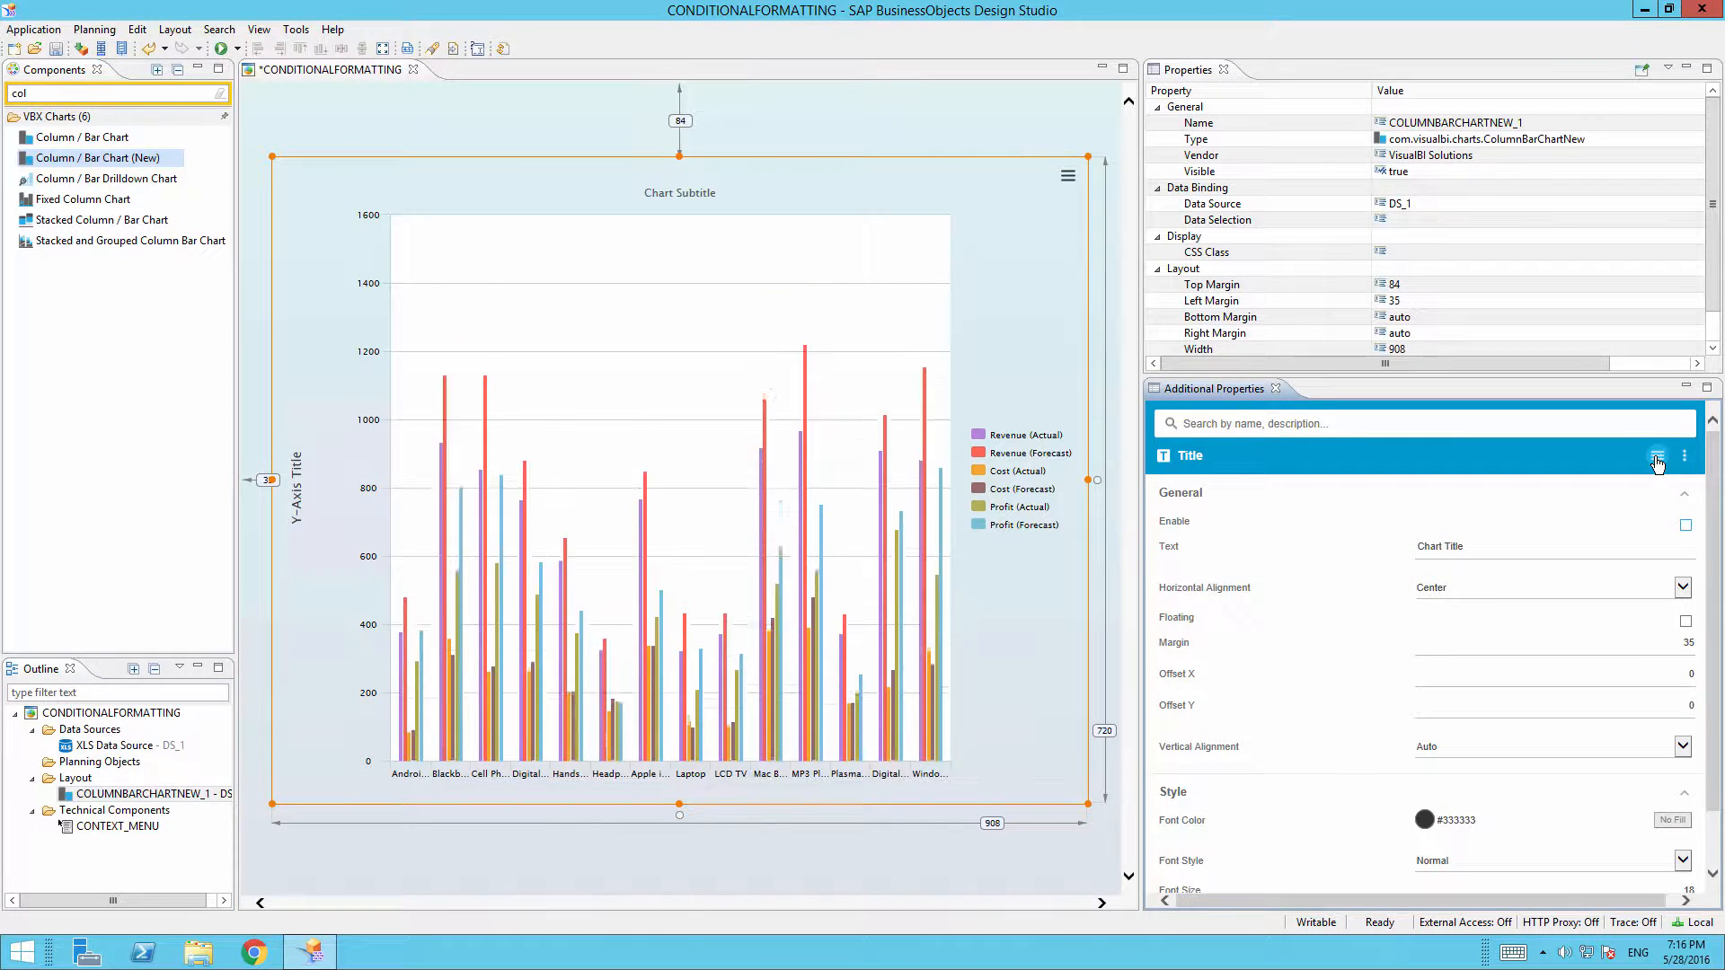
click(1656, 457)
click(1199, 530)
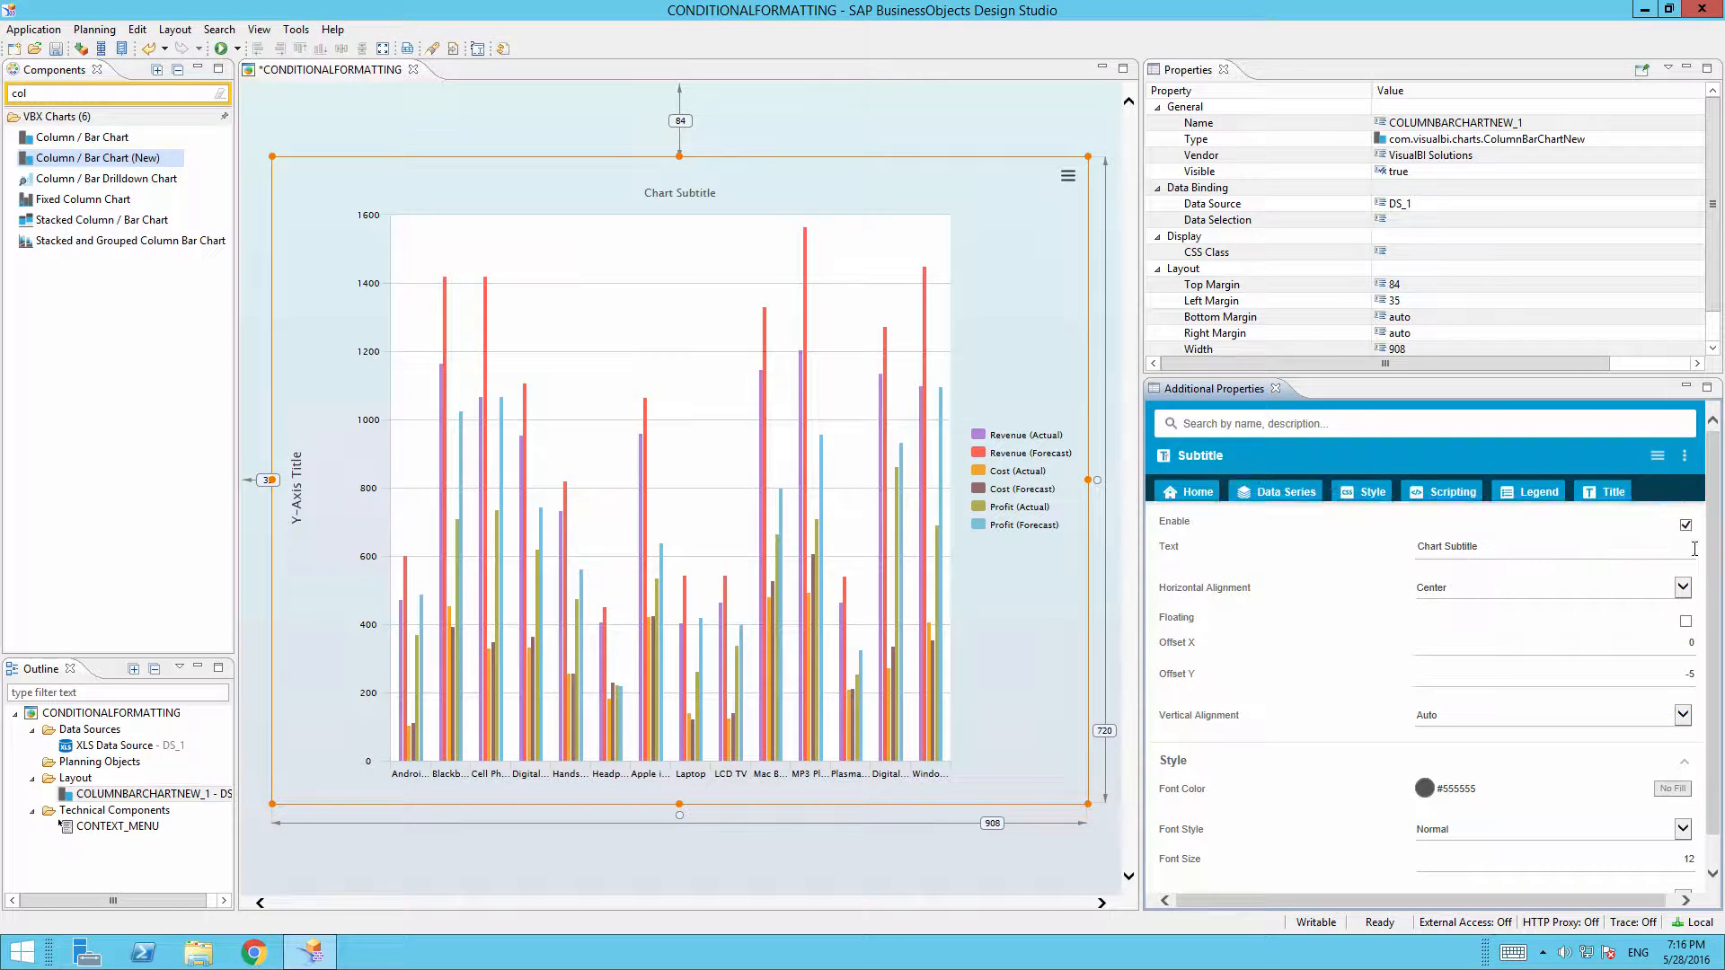
click(1685, 525)
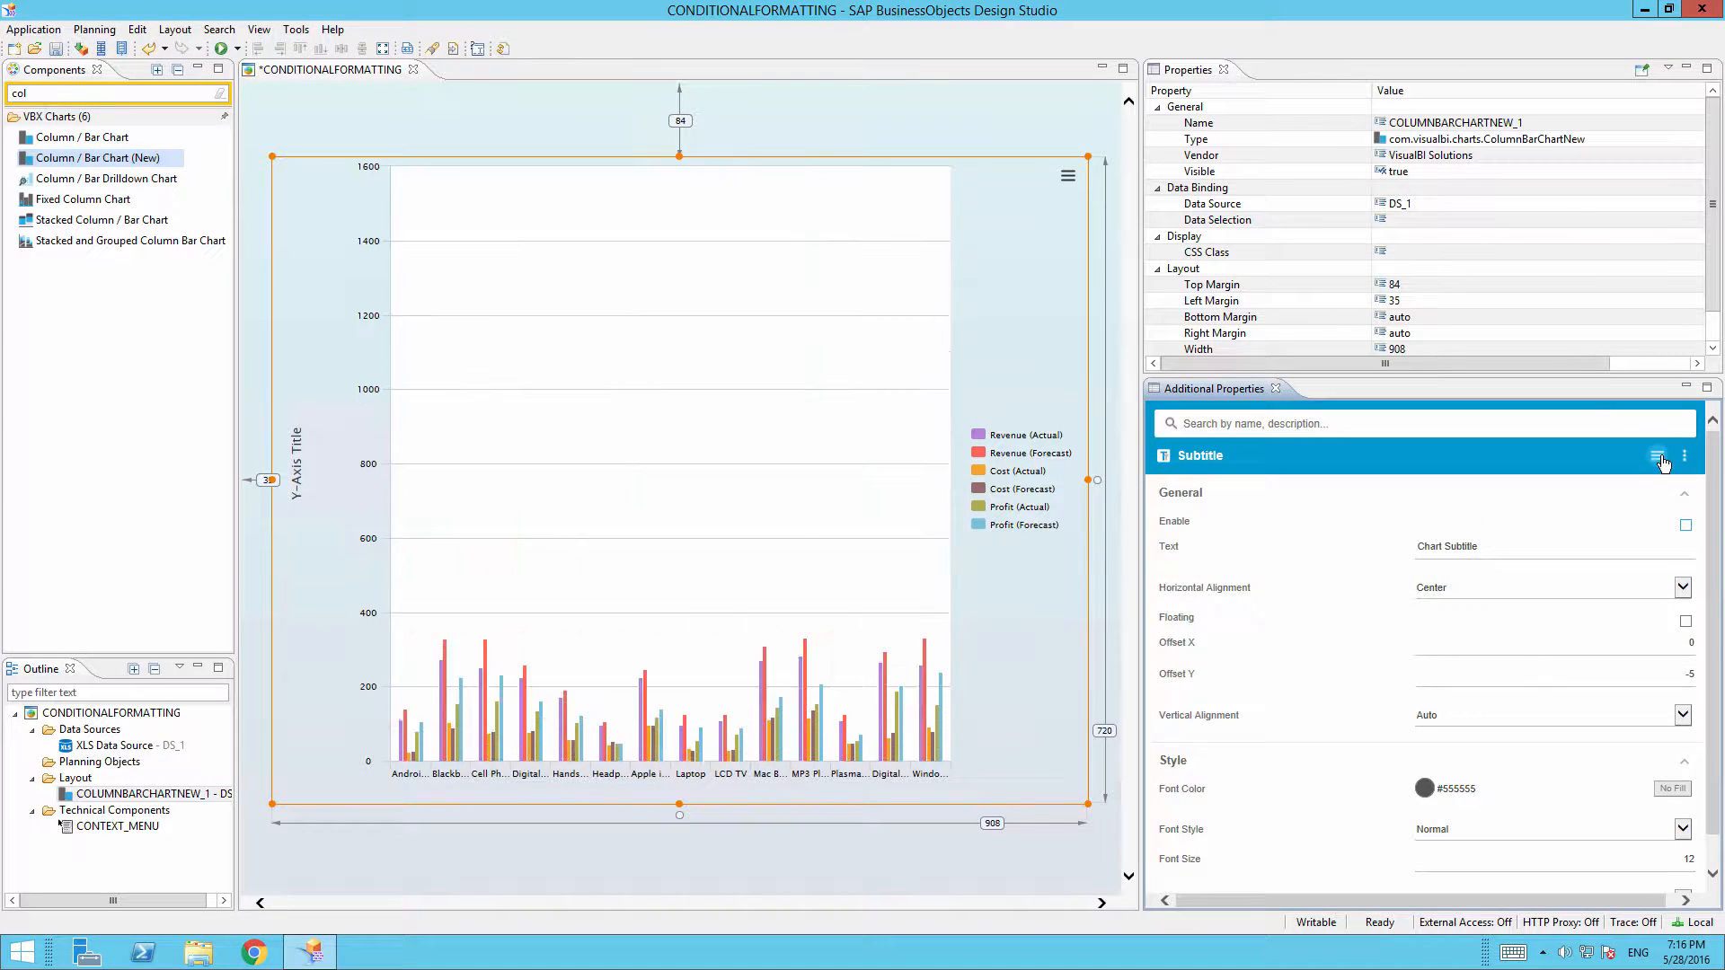
Enable the Data Utility for the chart's data series and save it with Product Category assigned to the rows
click(1657, 457)
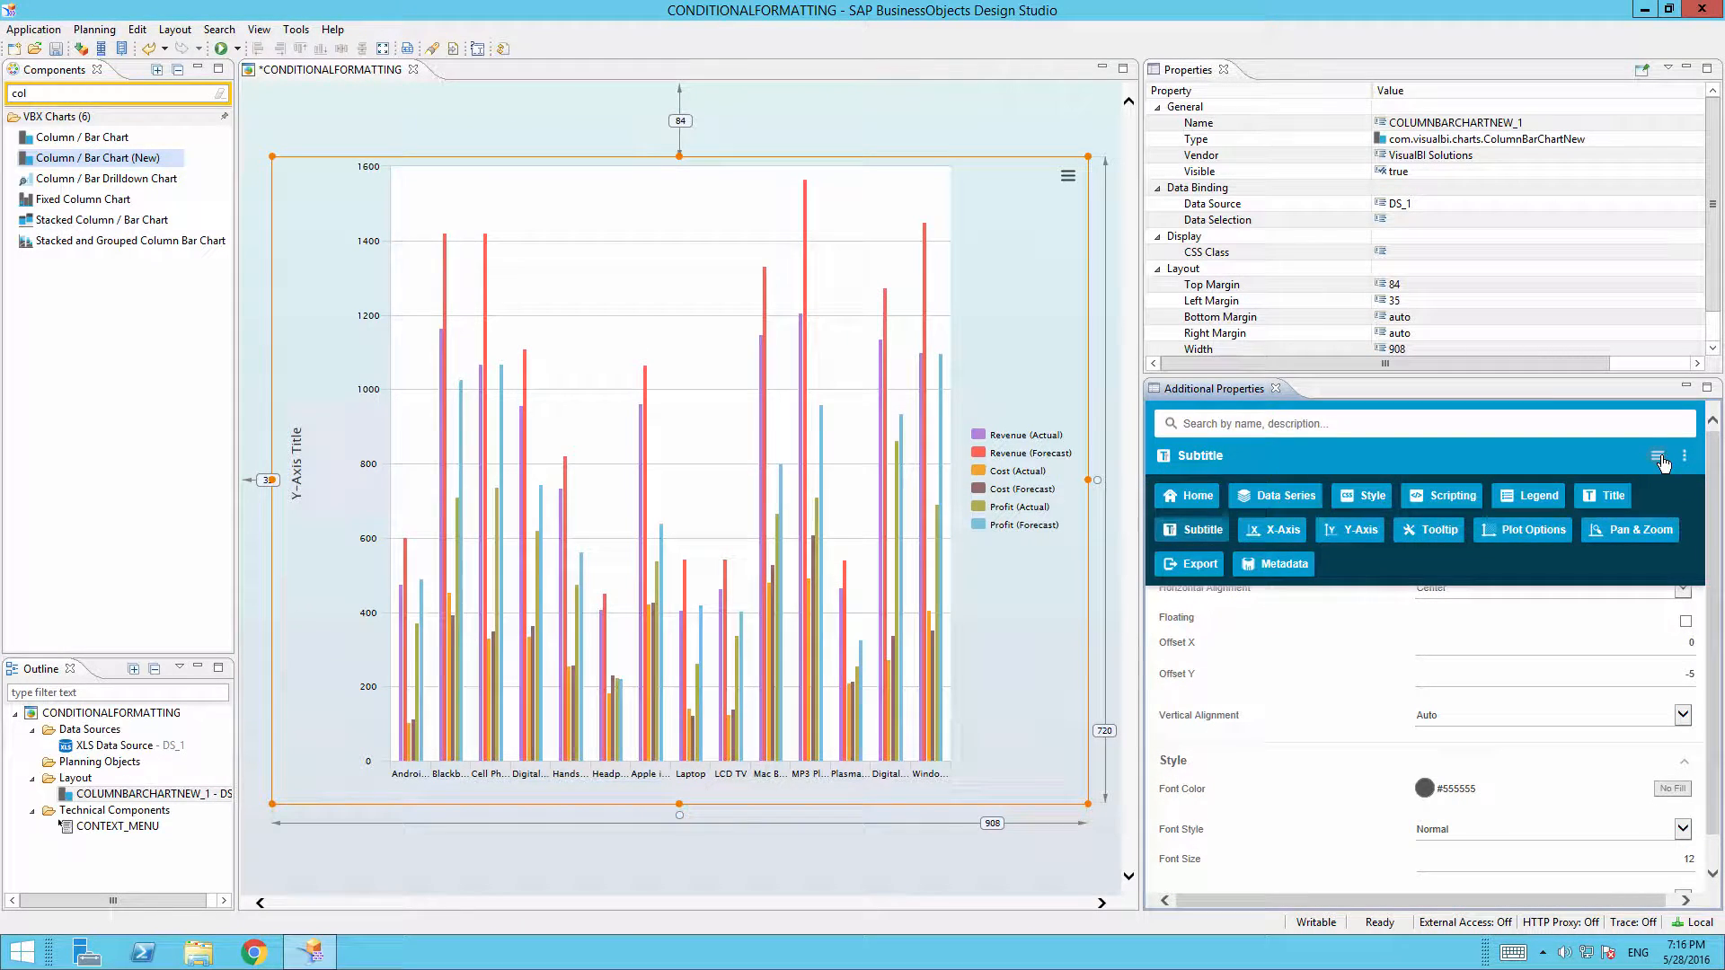
click(1300, 497)
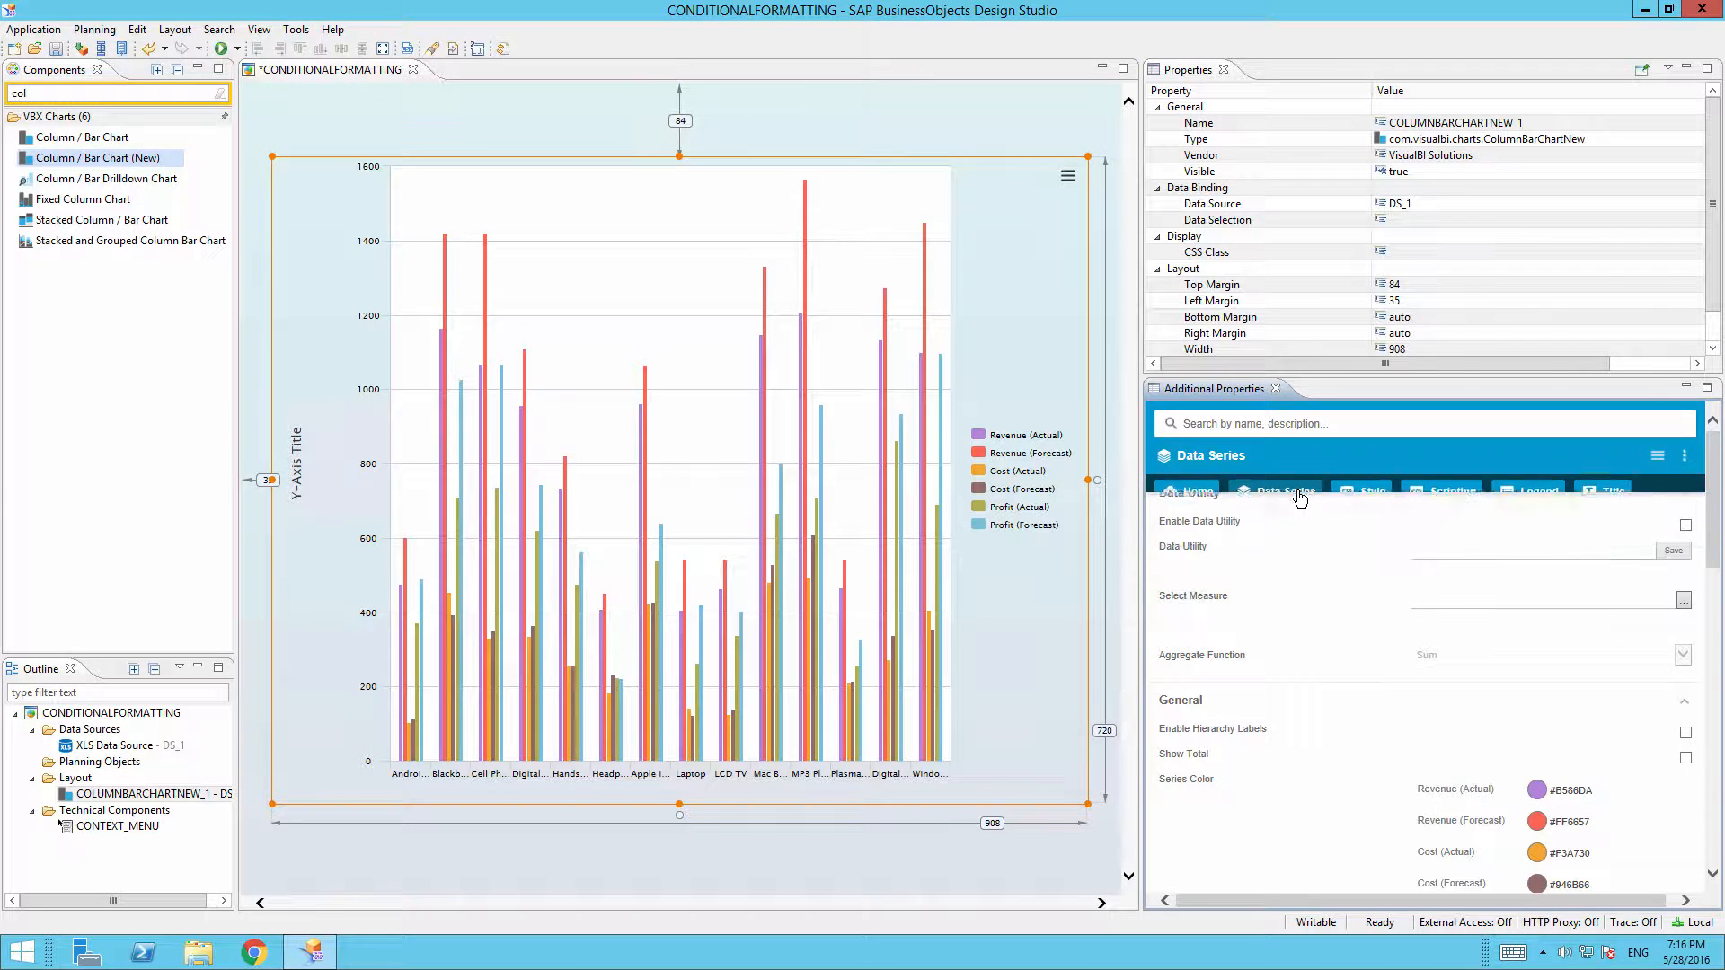
click(1685, 526)
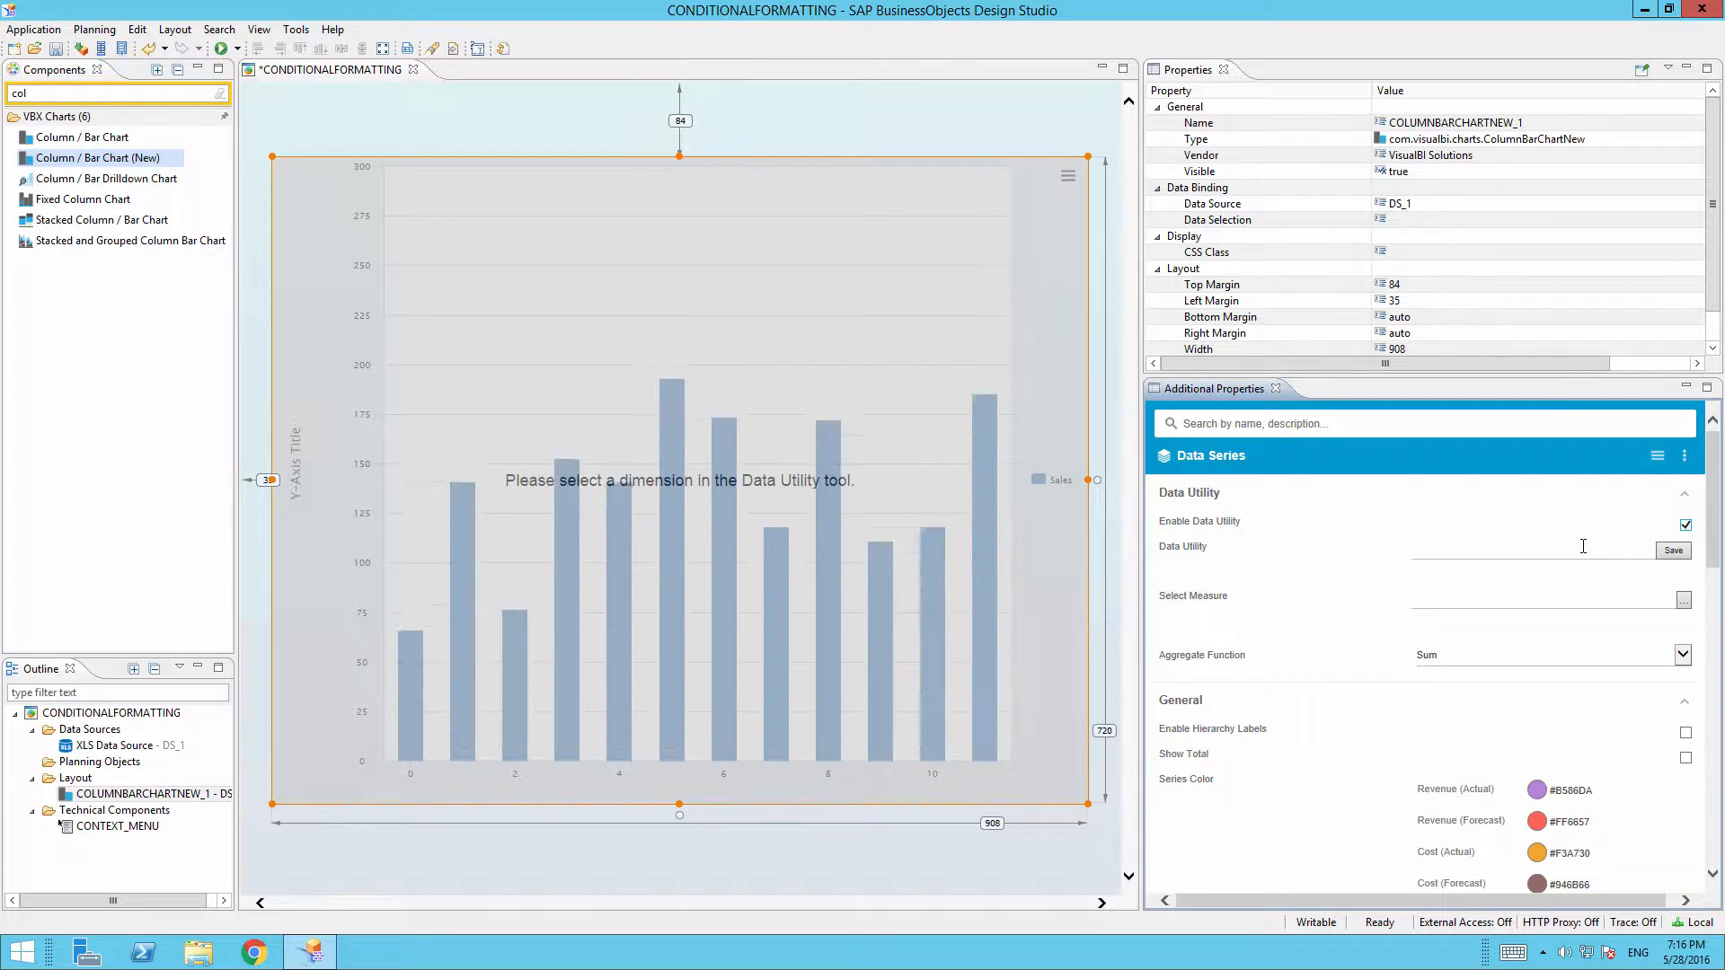
click(1583, 546)
click(582, 350)
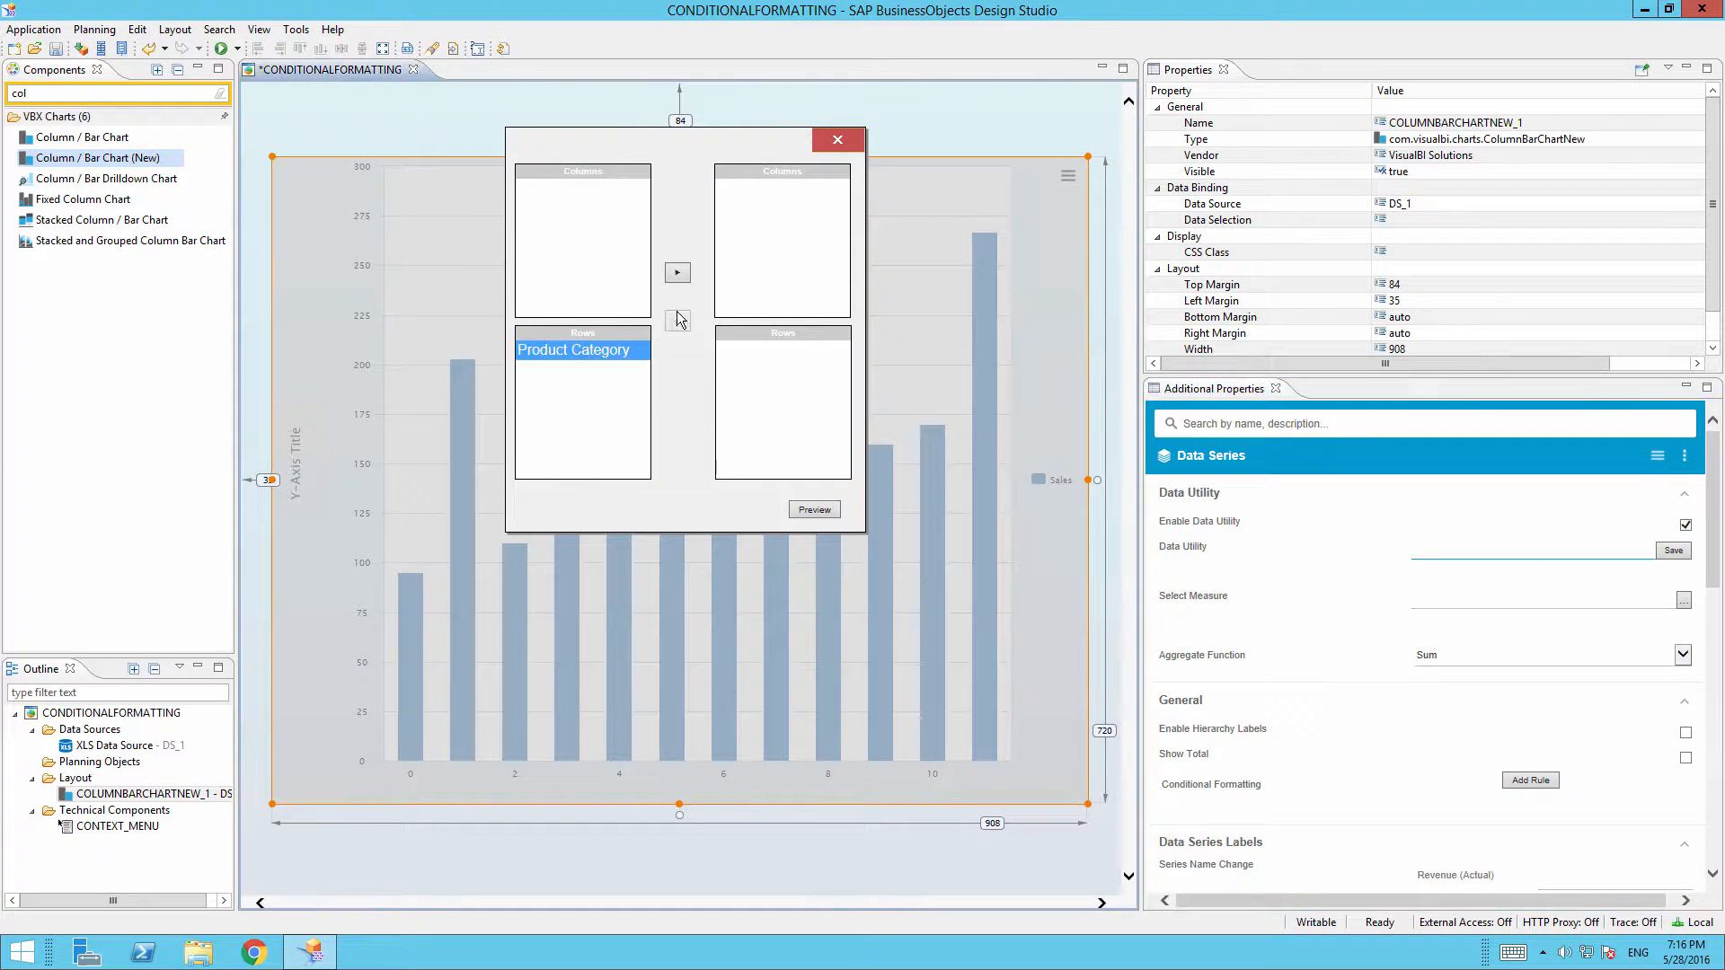
click(679, 274)
click(808, 516)
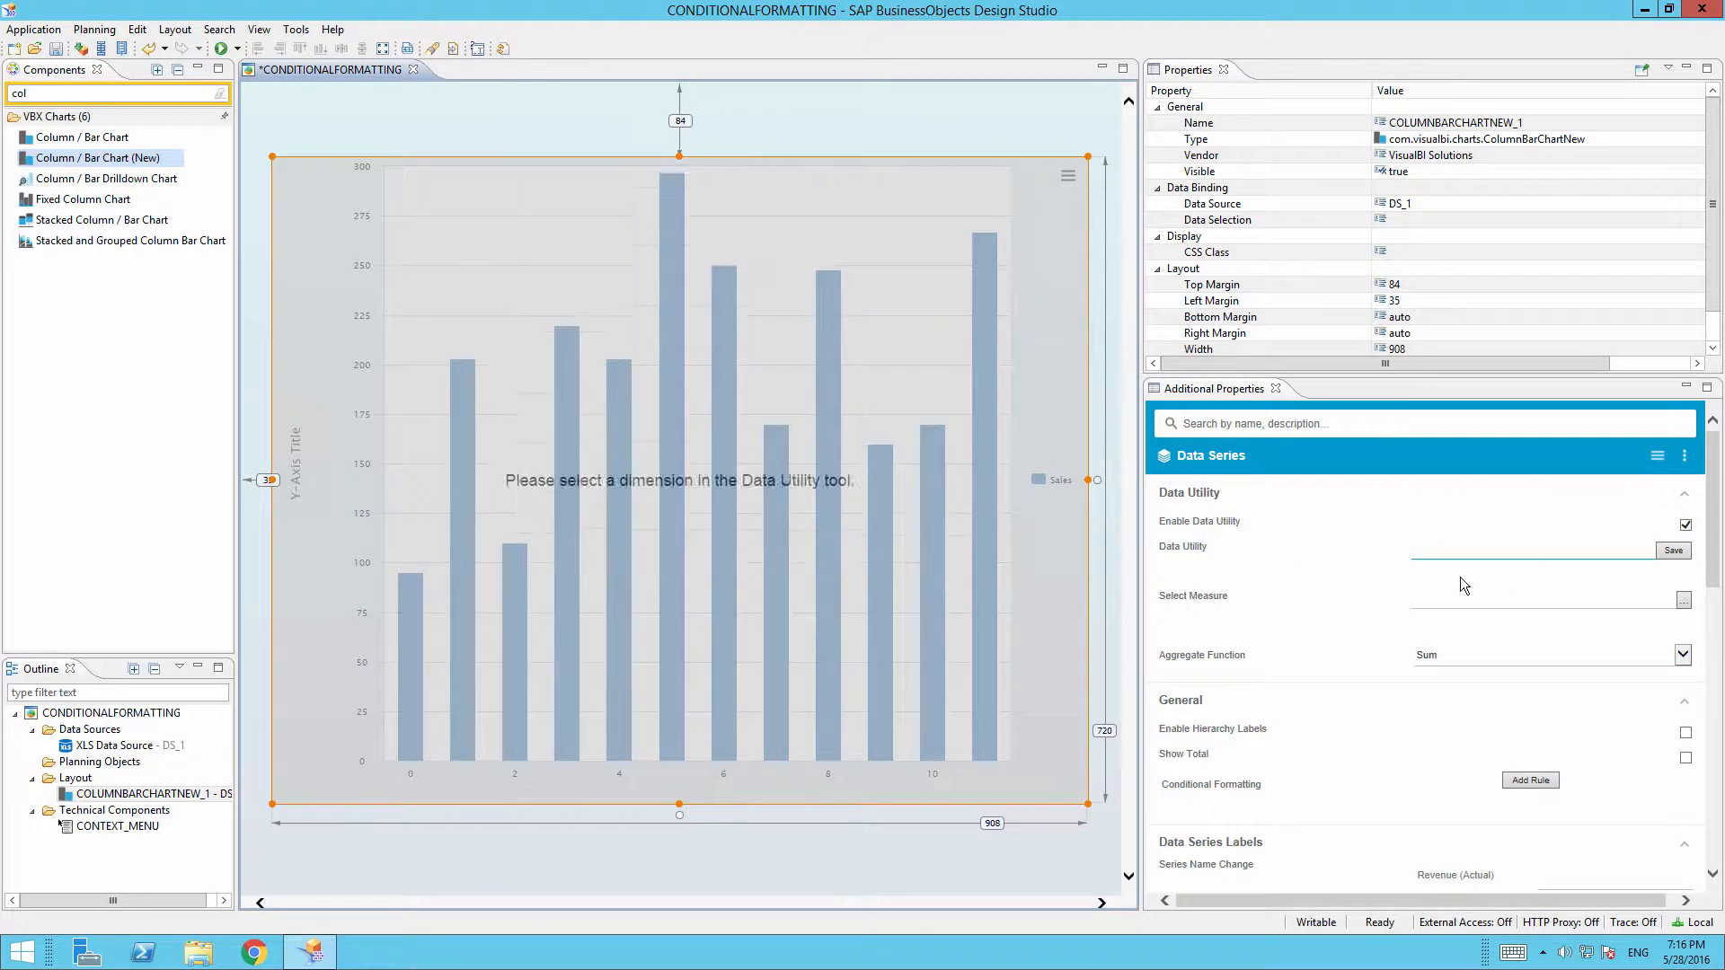
click(1674, 551)
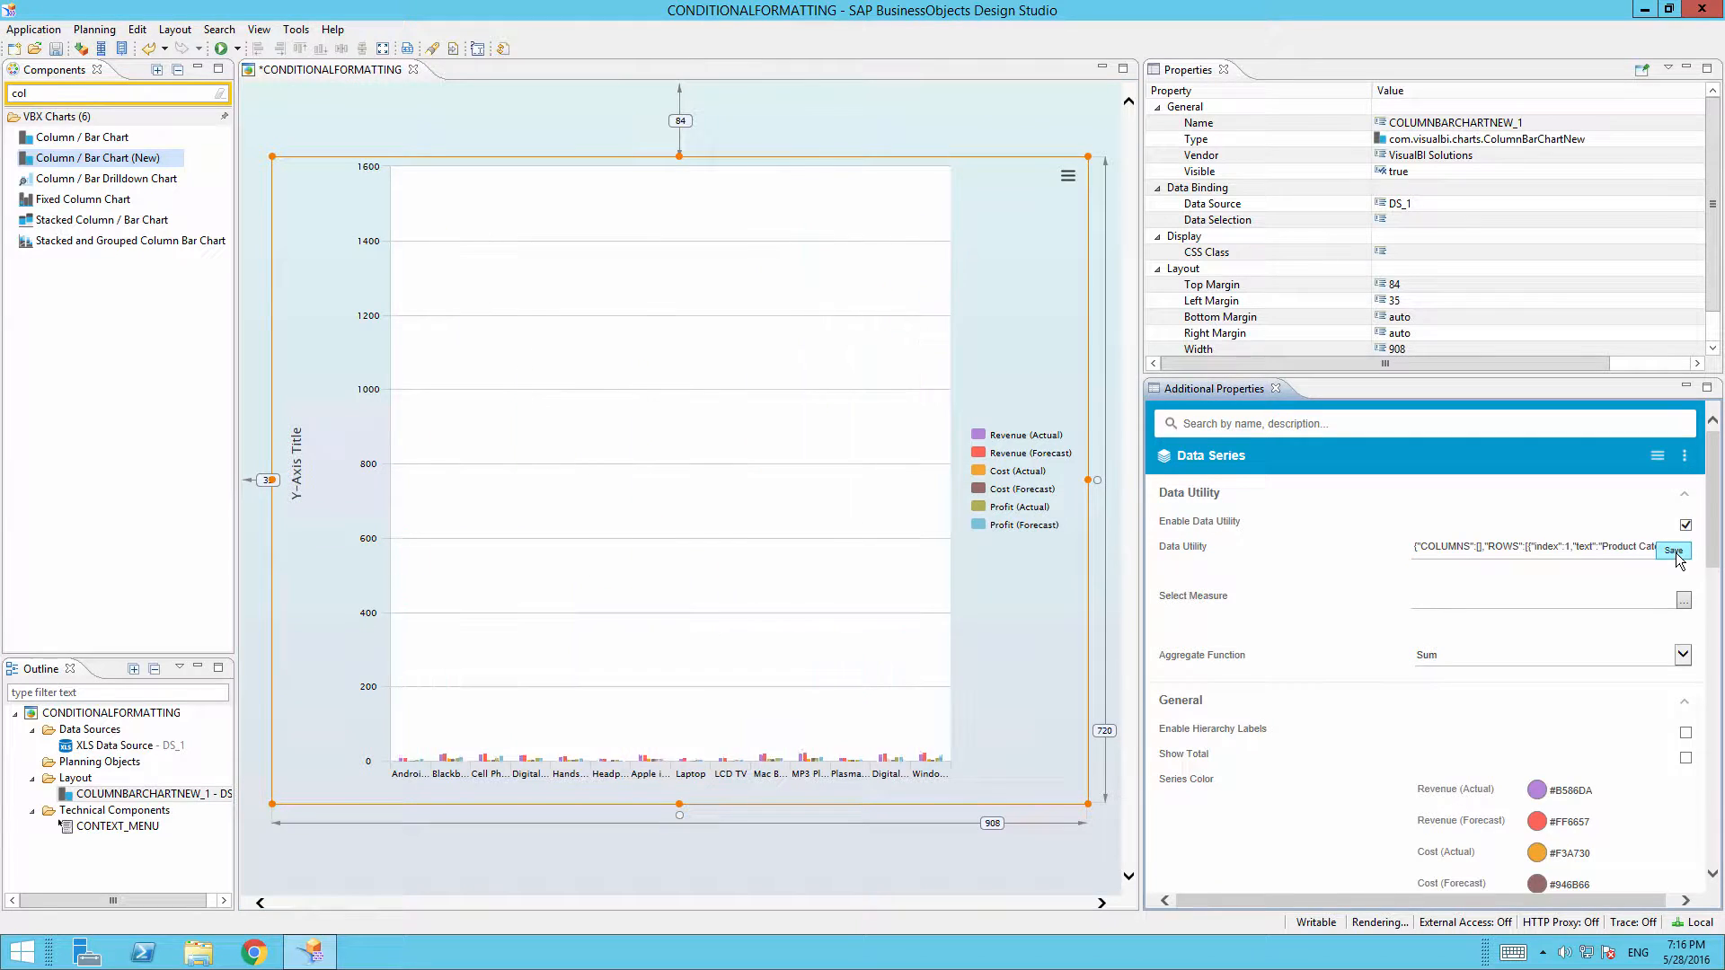
Select Revenue (Actual) and Profit (Forecast) as the chart's measures
click(1683, 602)
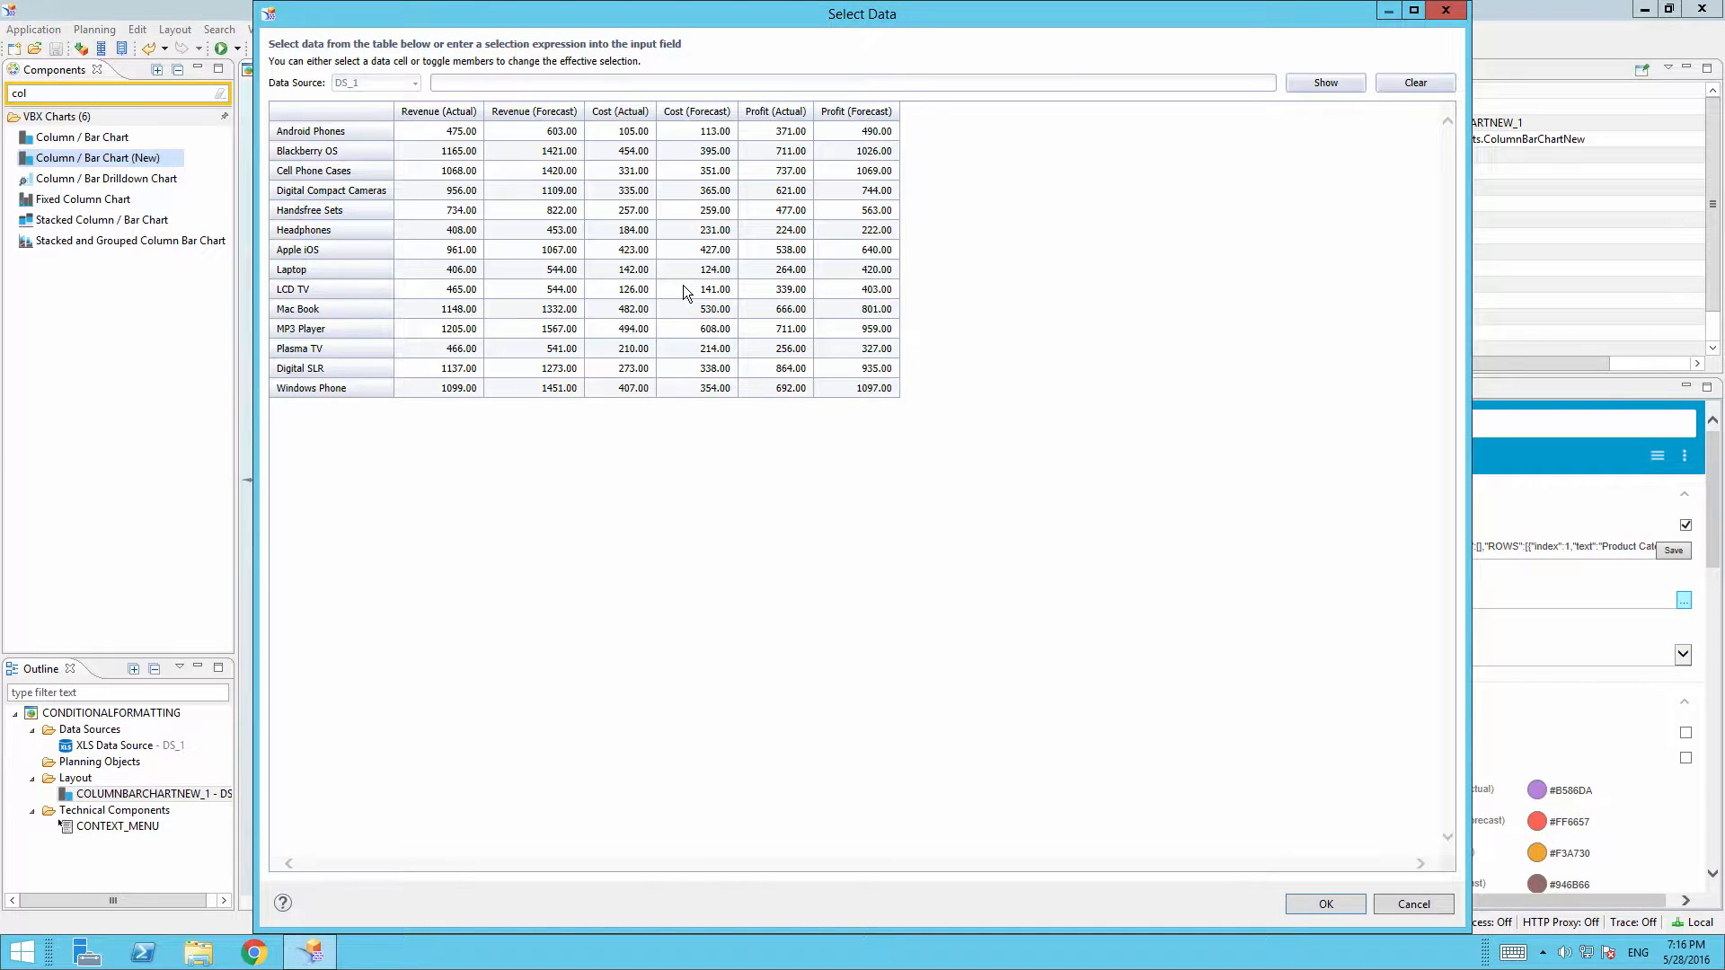
click(443, 110)
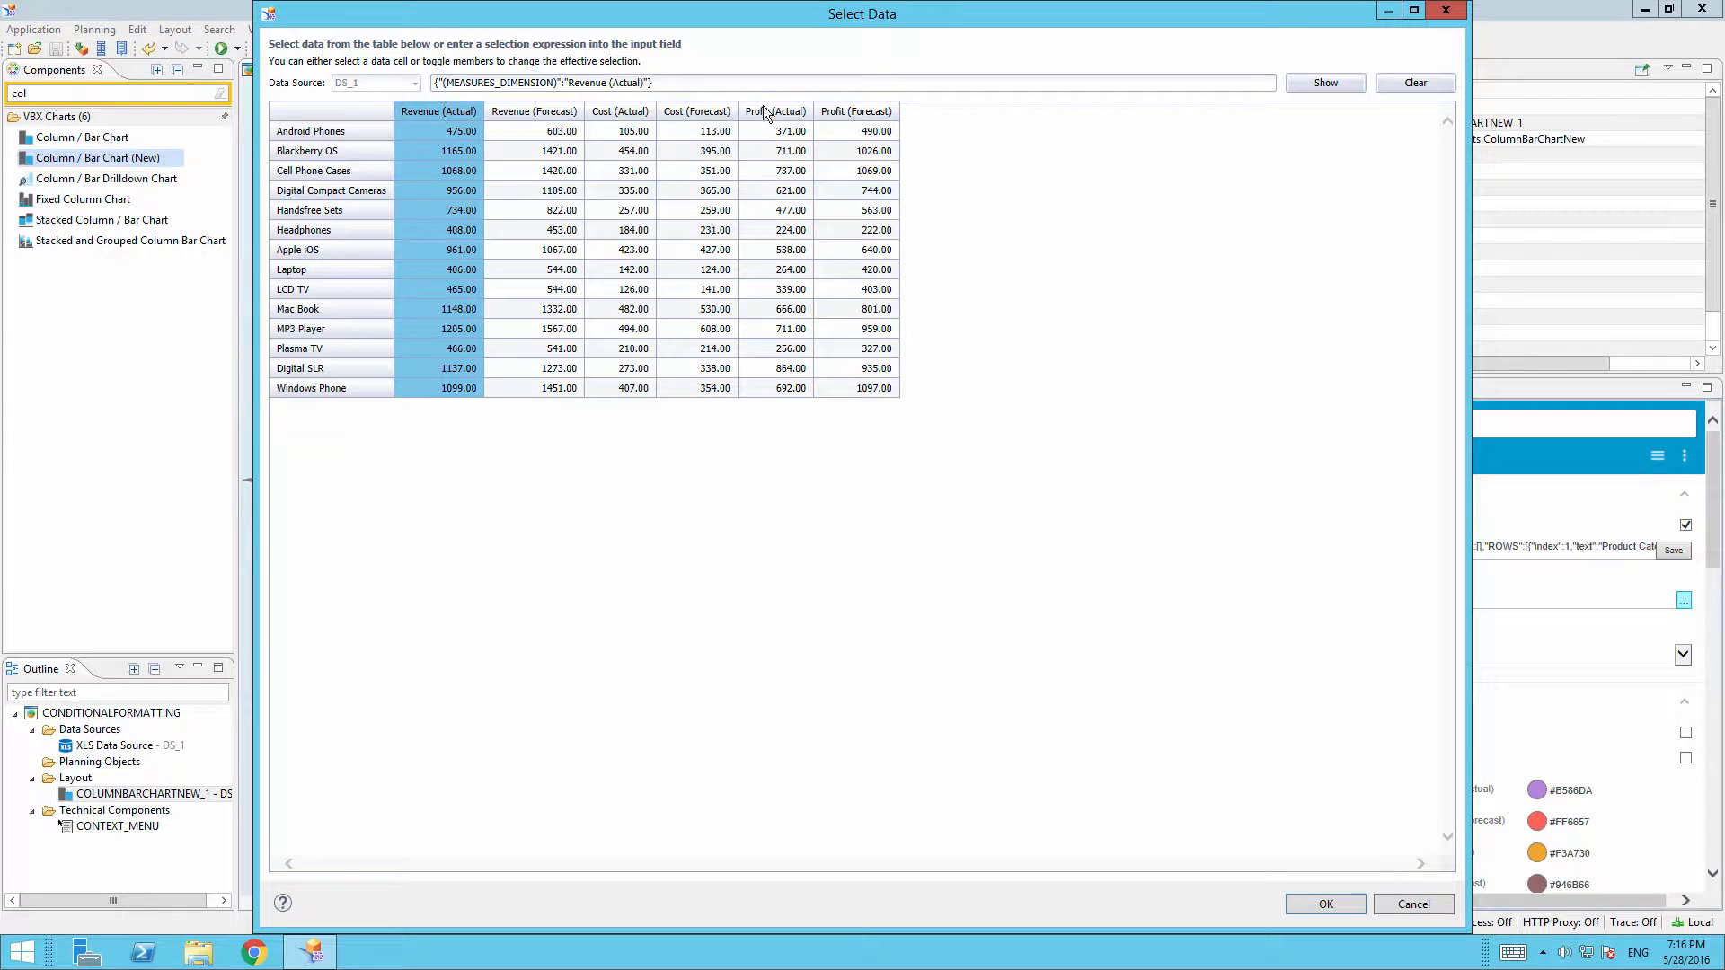
click(862, 110)
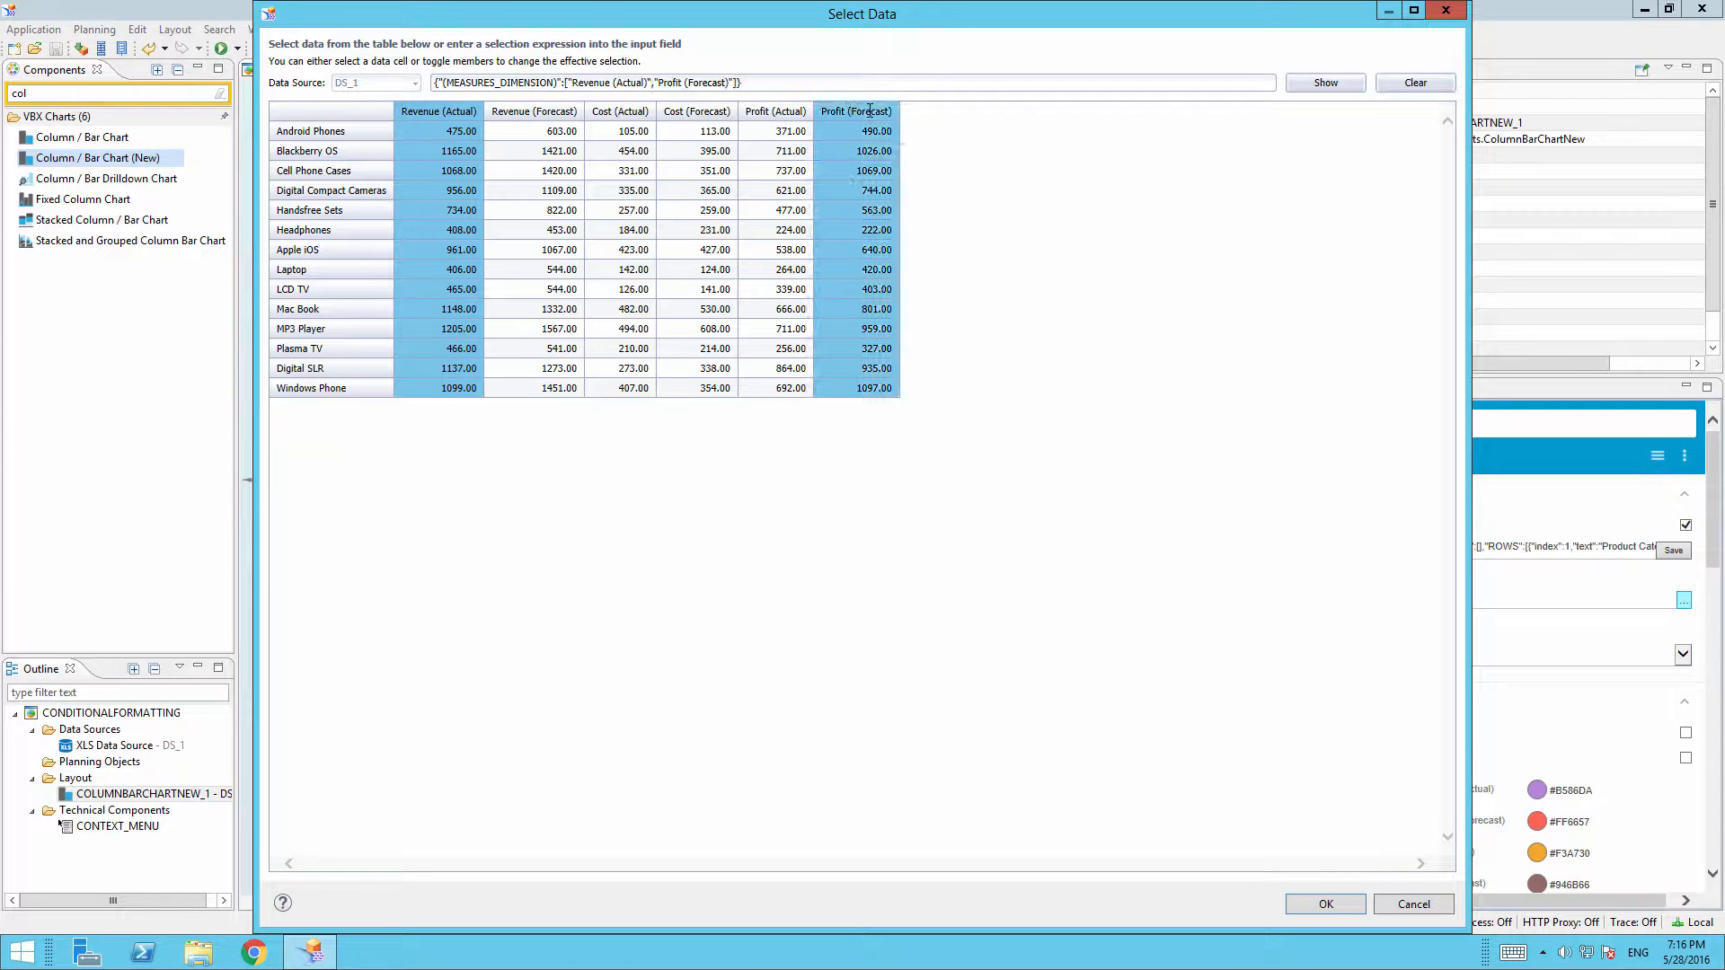
click(1324, 903)
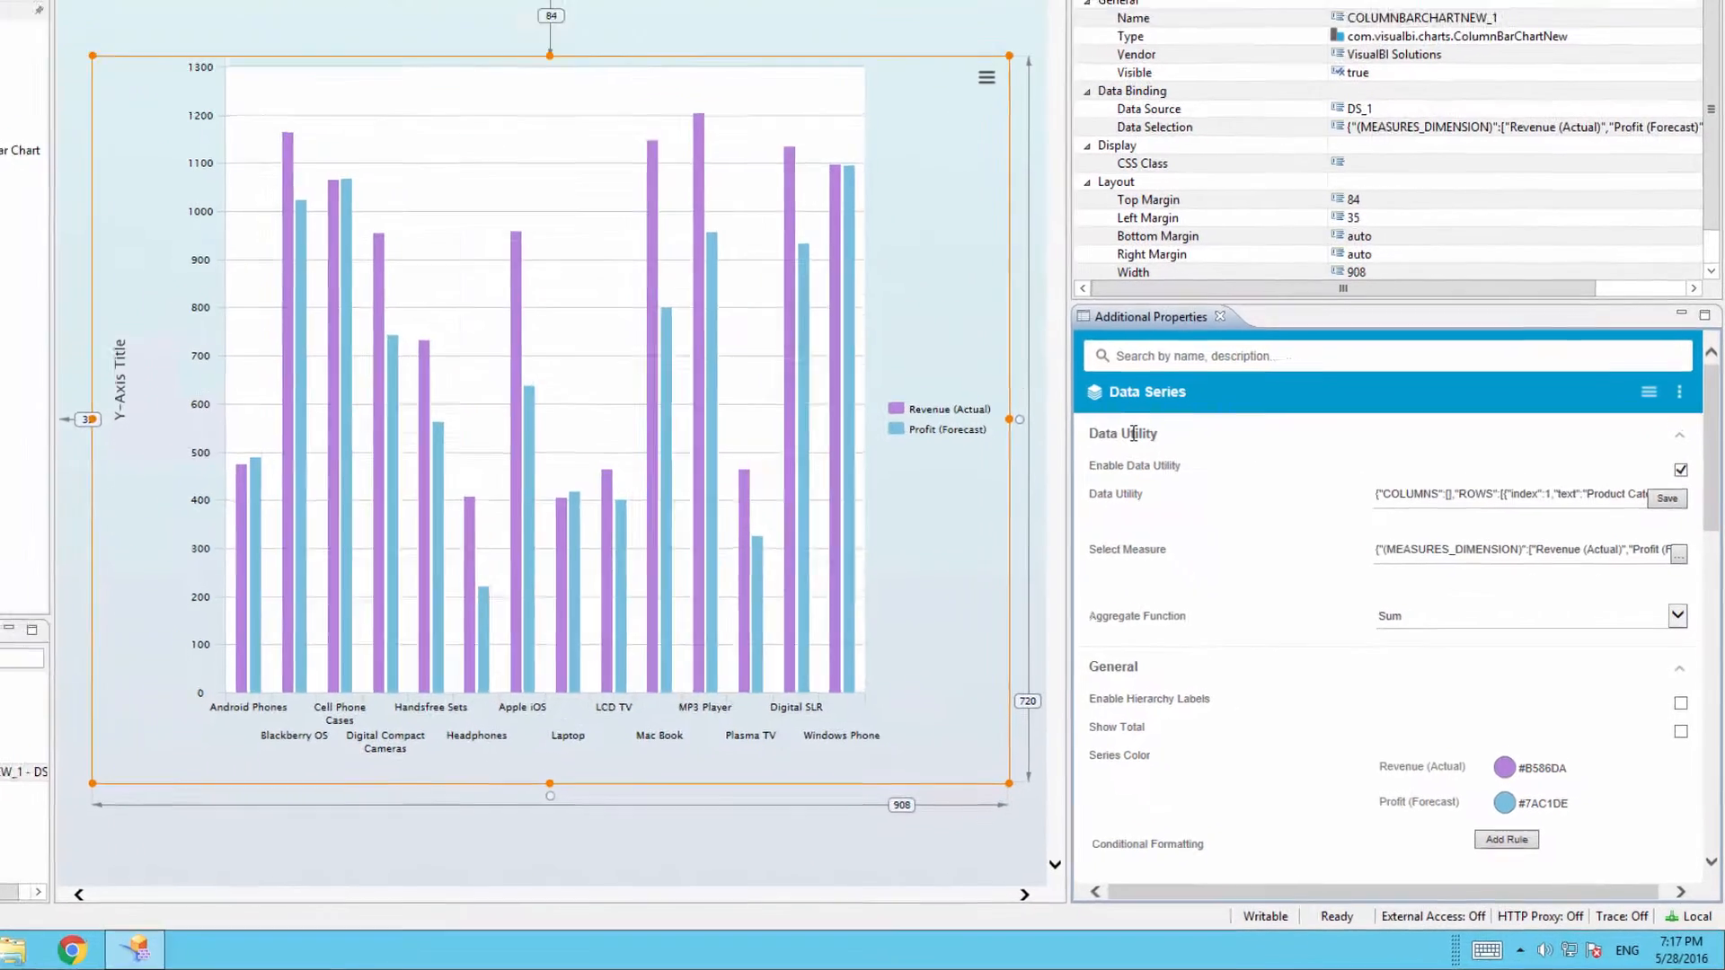
Create a conditional formatting rule for the data series and name it Rule1
click(1199, 492)
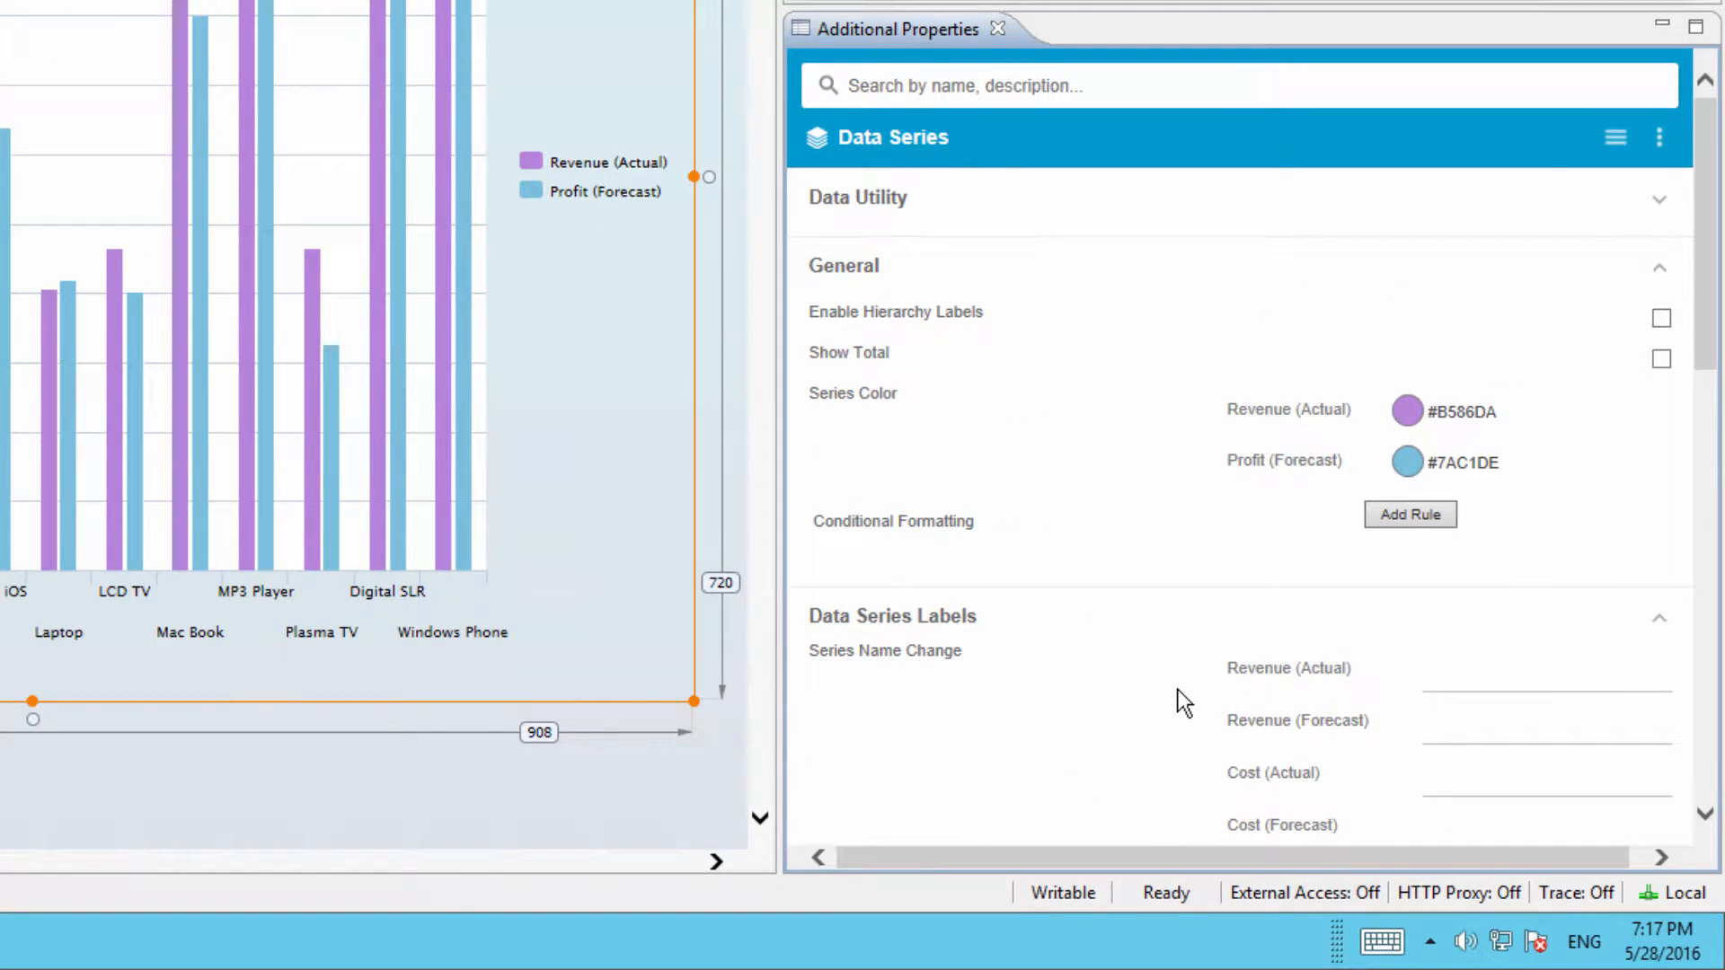
click(1384, 518)
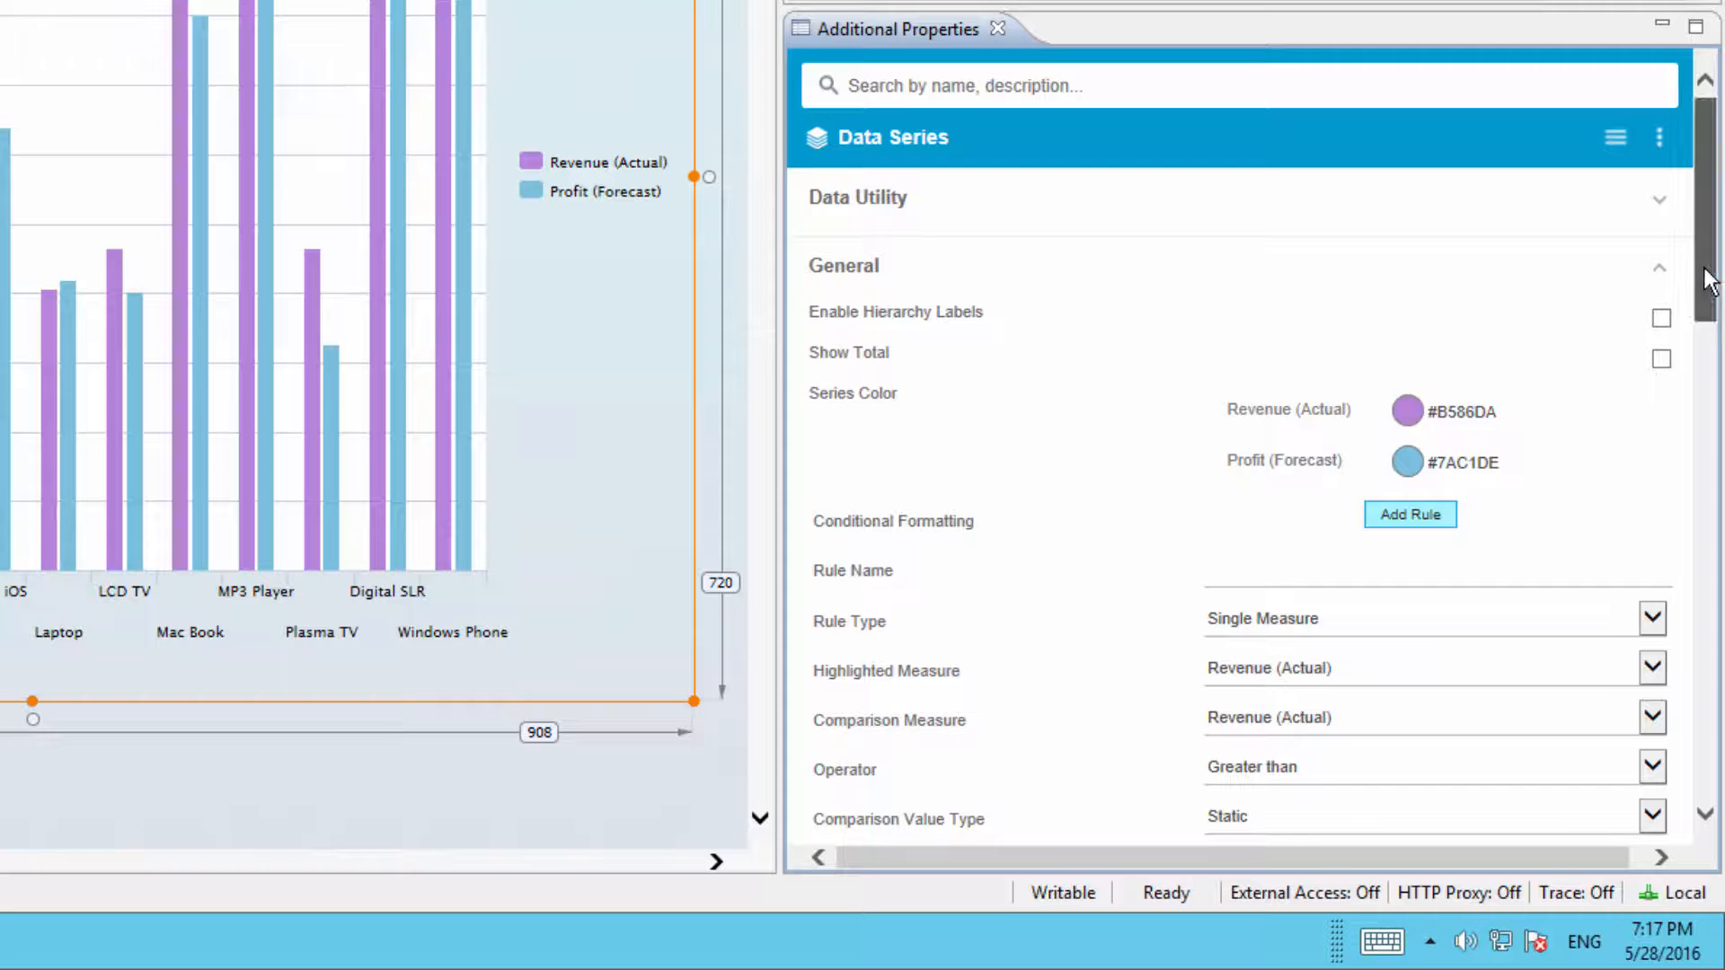
drag(1710, 308, 1707, 393)
click(1247, 277)
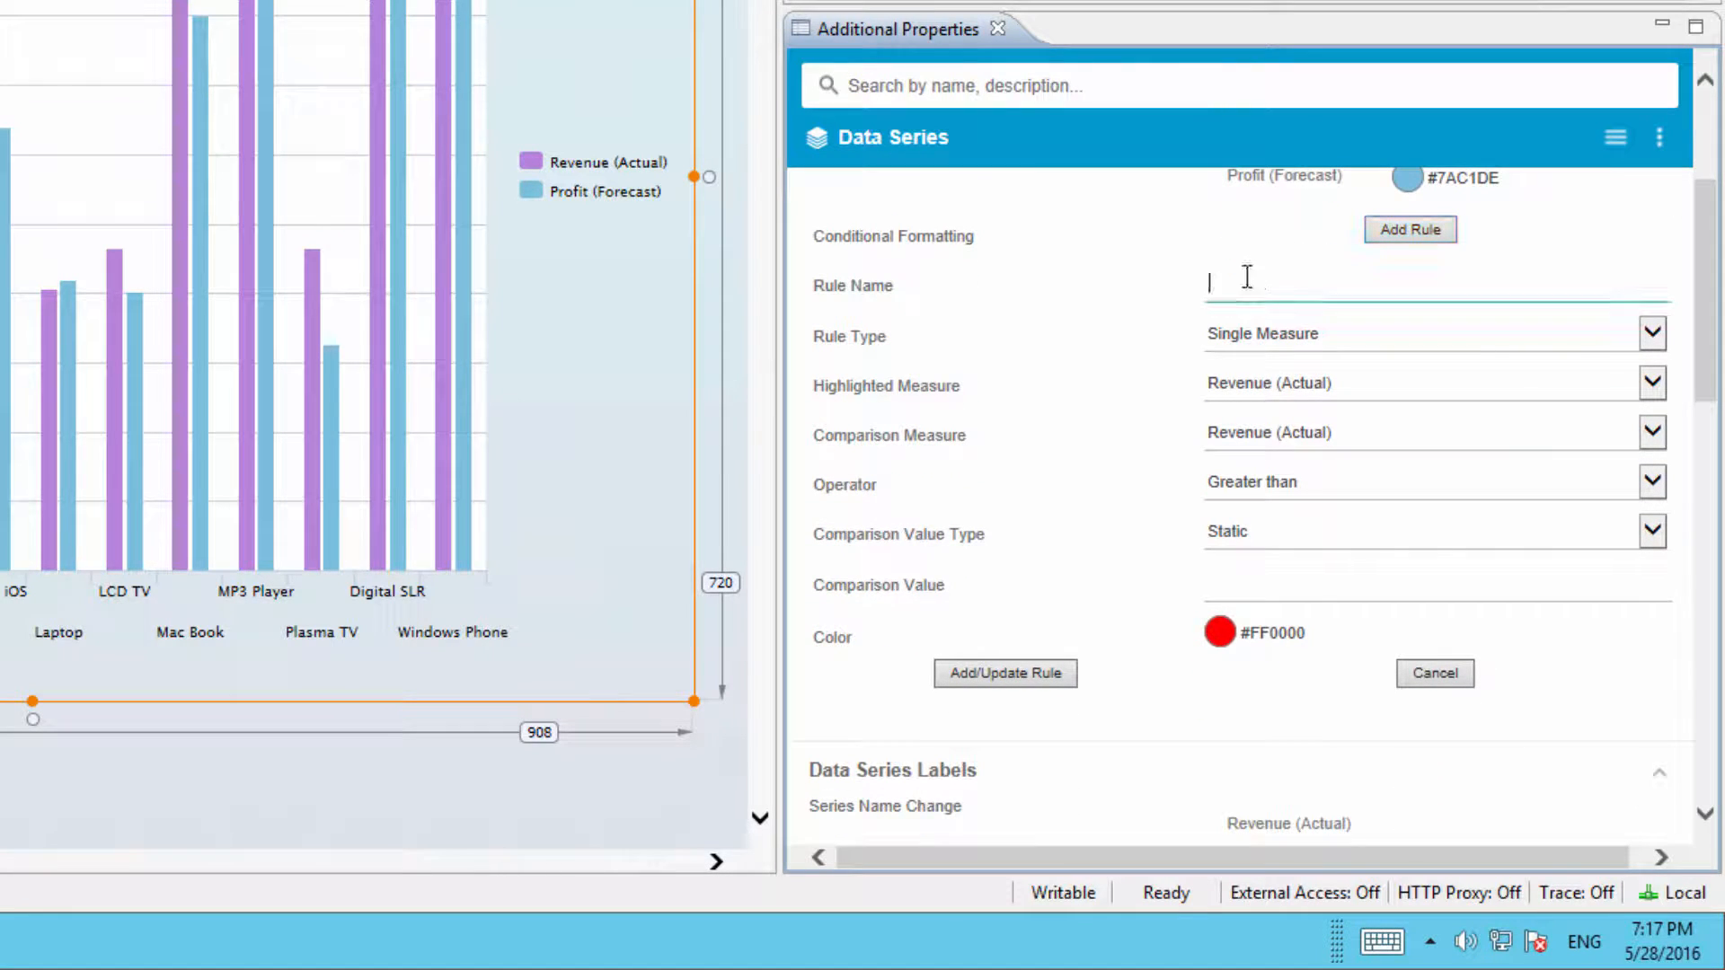
text(Rule 1)
Choose Revenue (Actual) as both the highlighted measure and the comparison measure of Rule1
click(1367, 383)
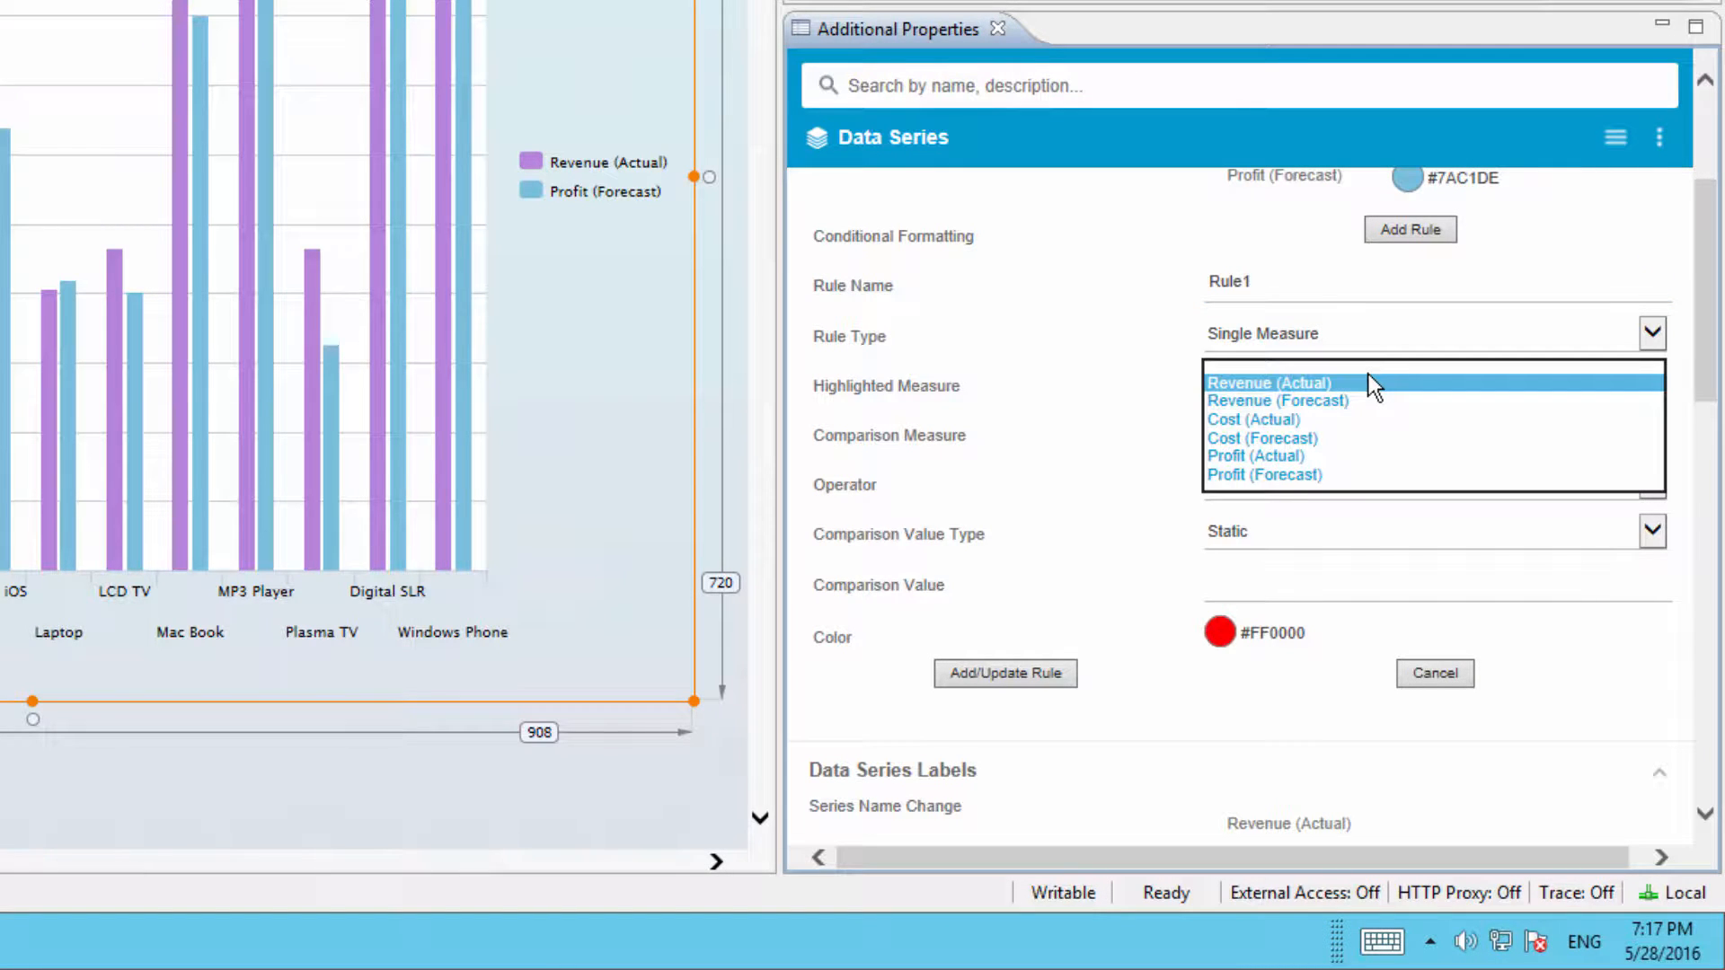
click(1368, 381)
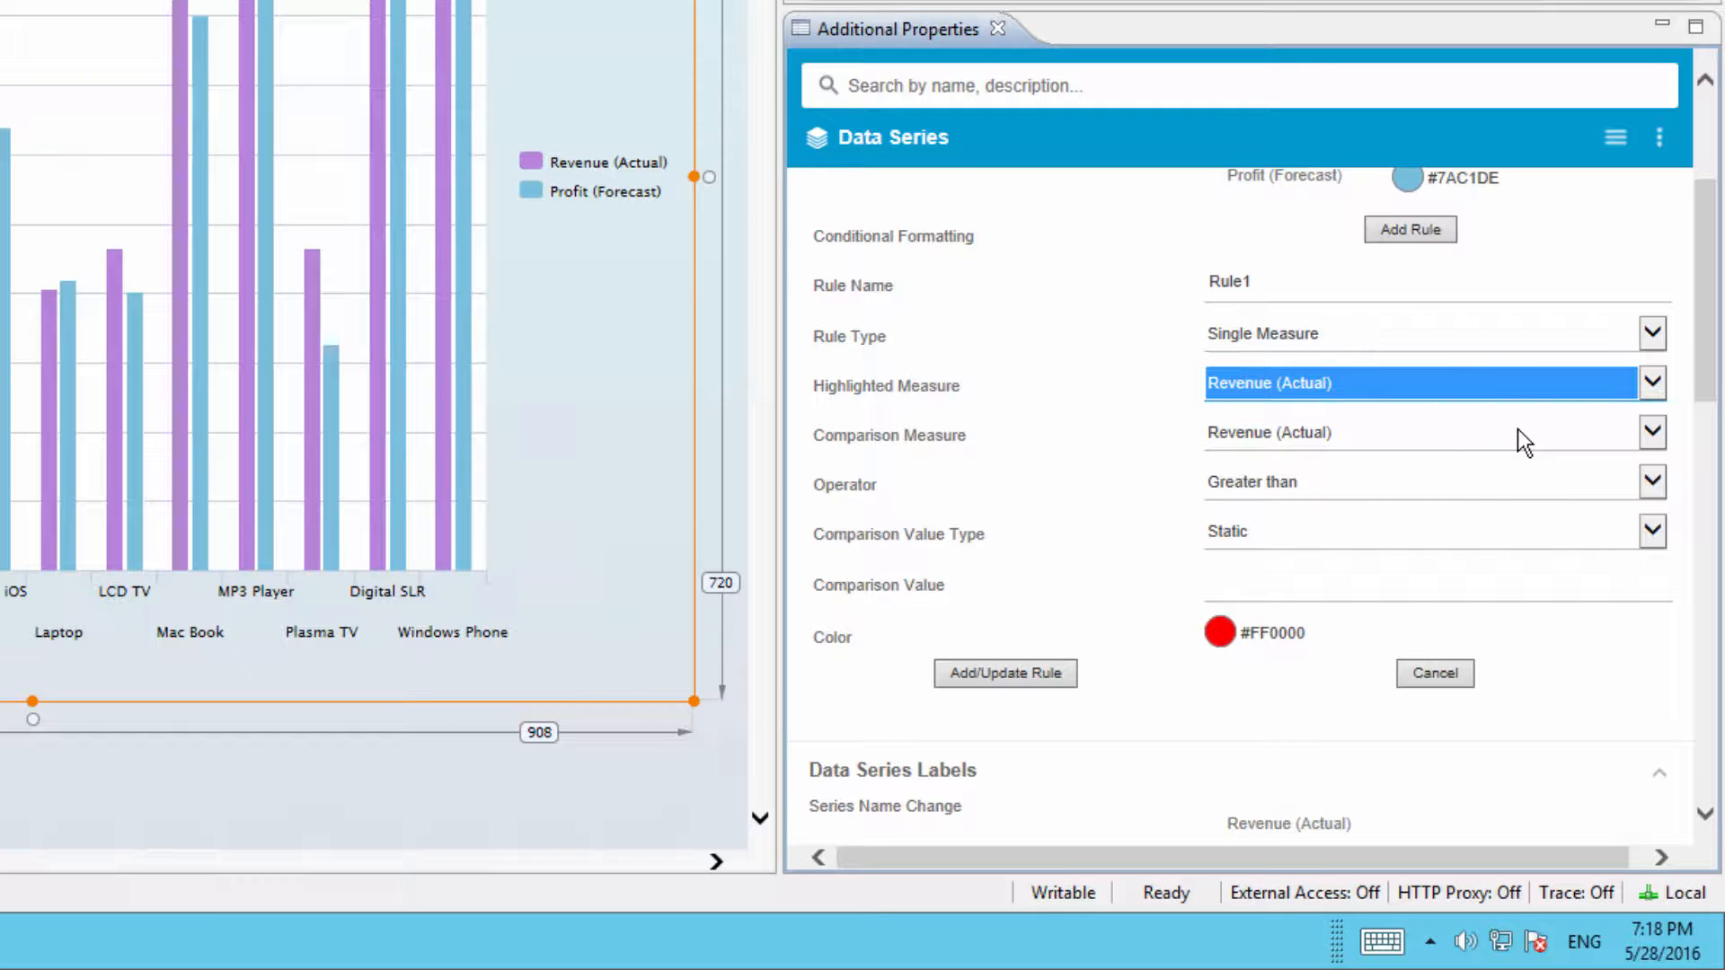
click(1651, 433)
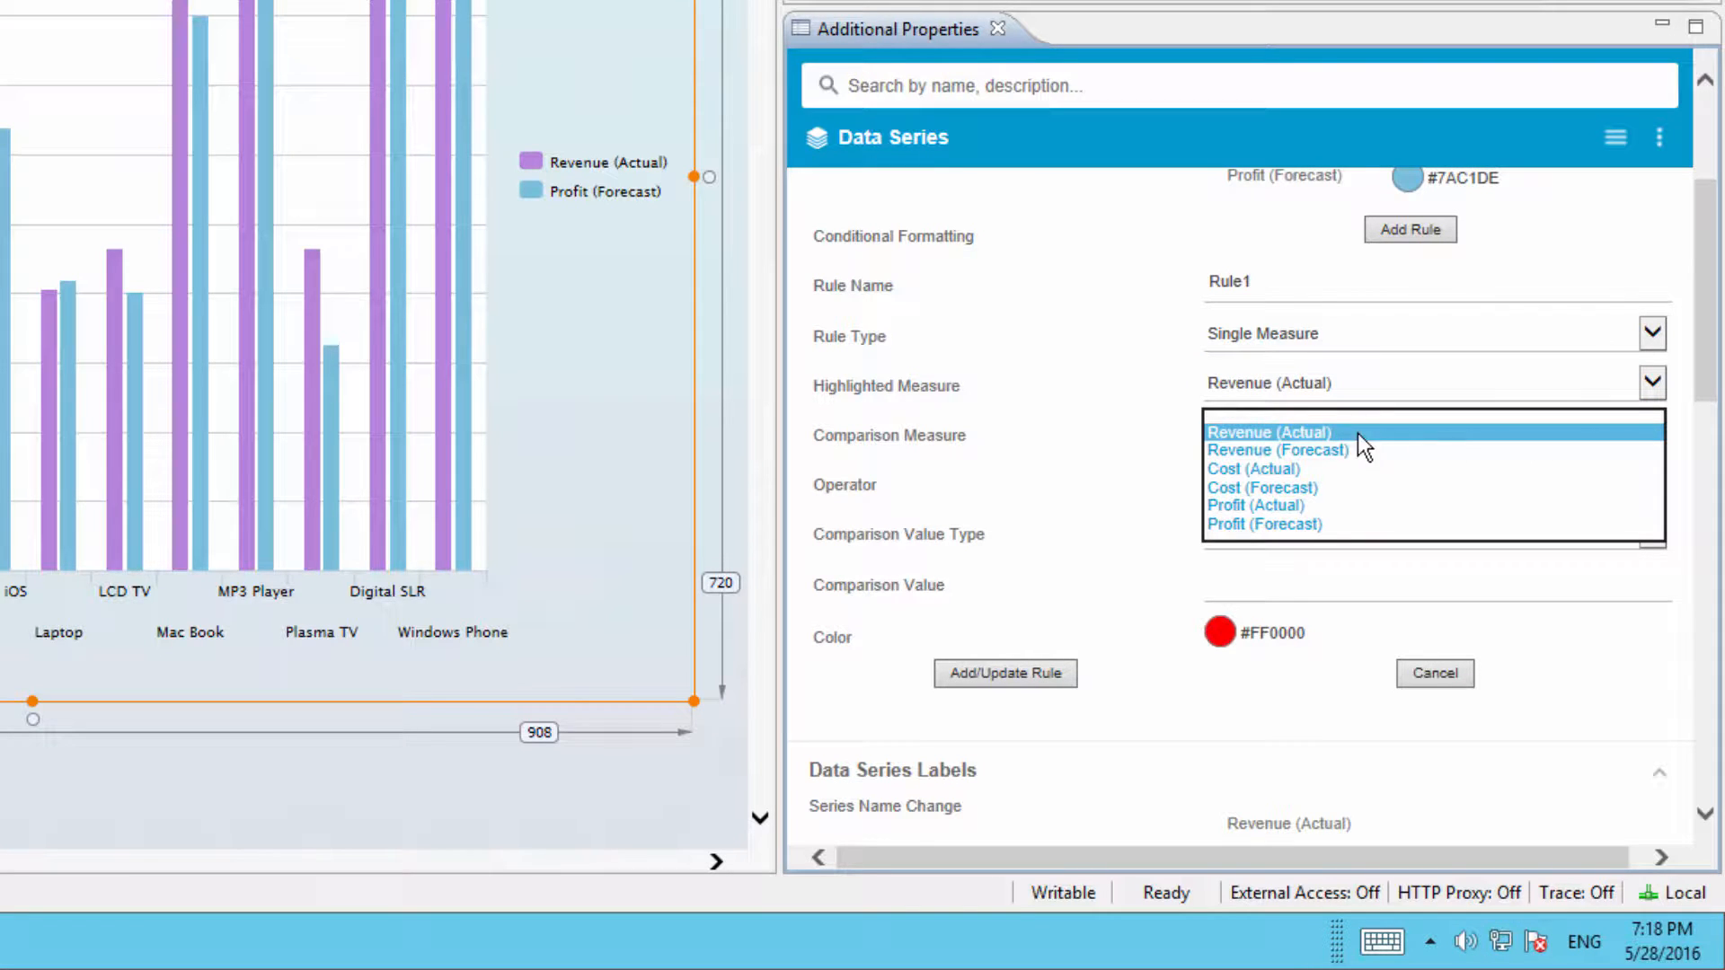
click(1334, 430)
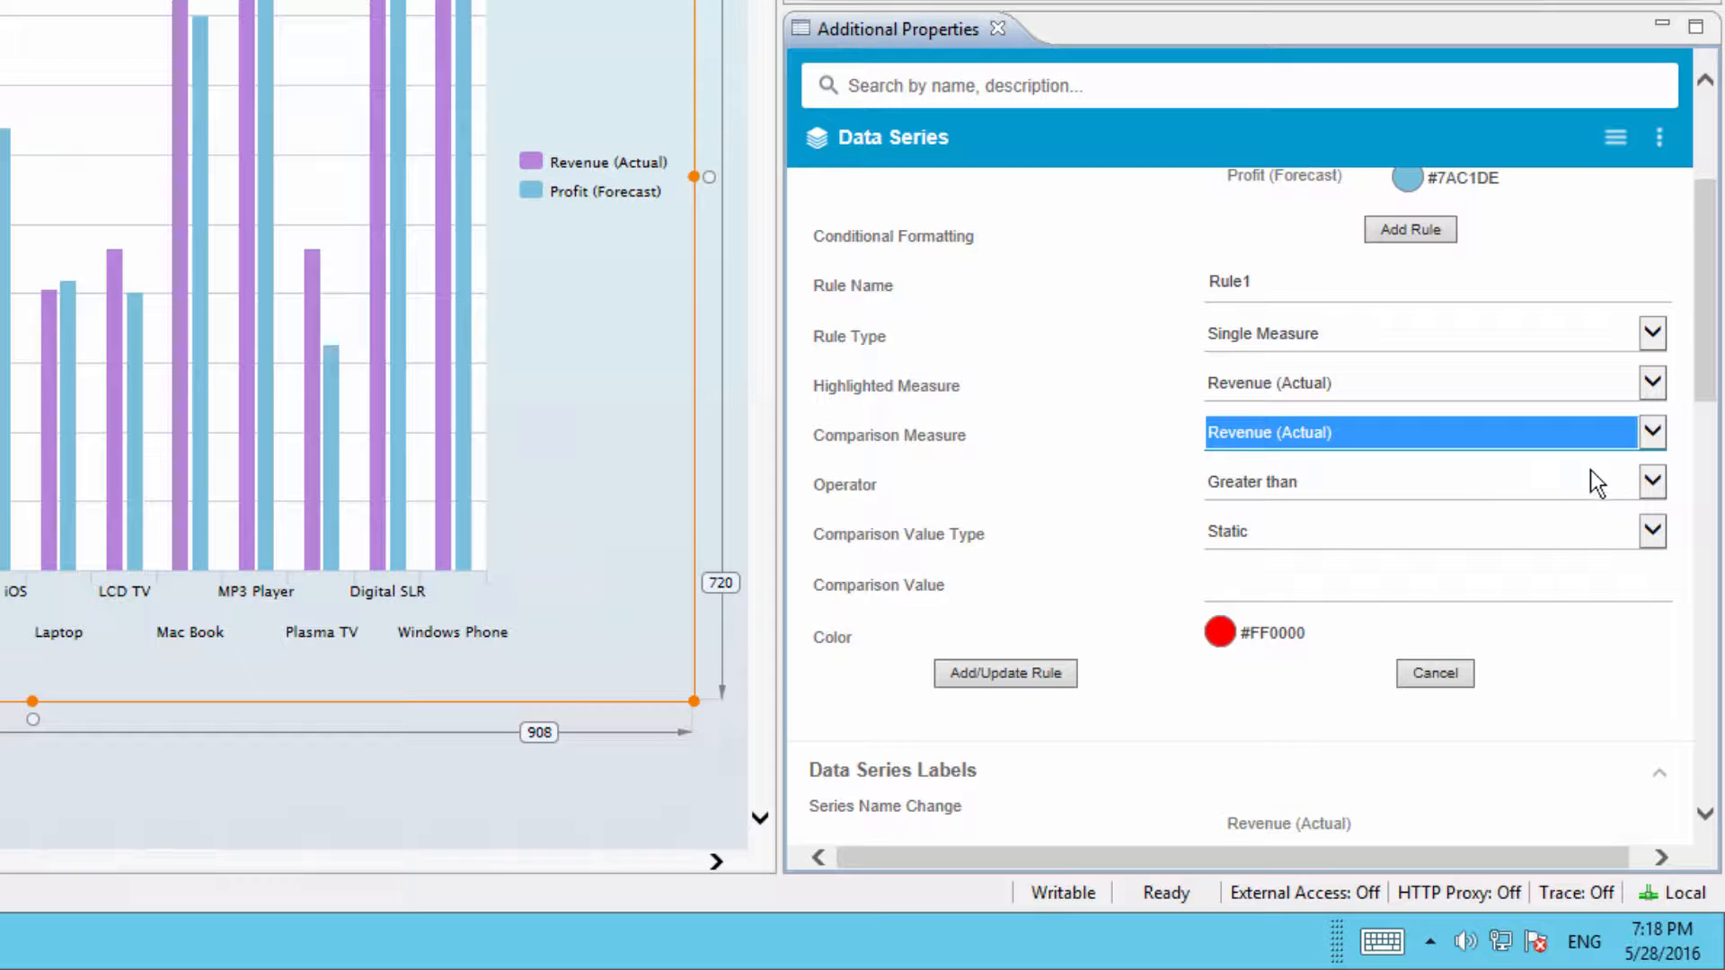
Choose Greater than as the comparison operator of Rule1
click(1653, 482)
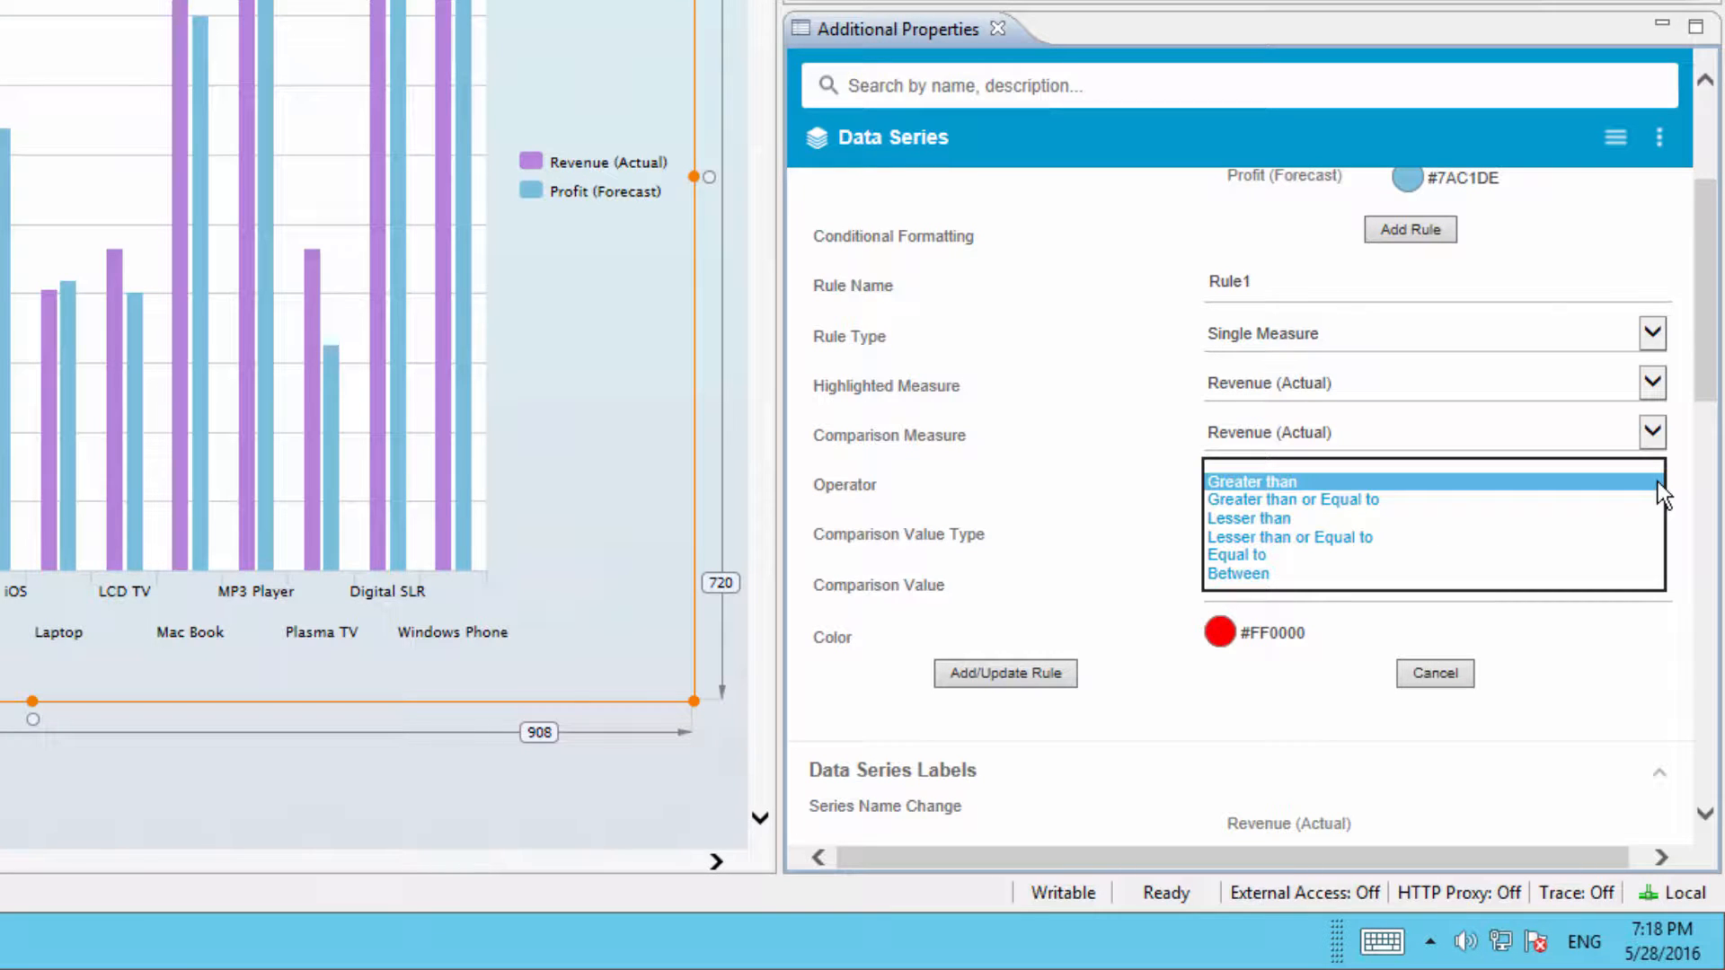
click(1658, 482)
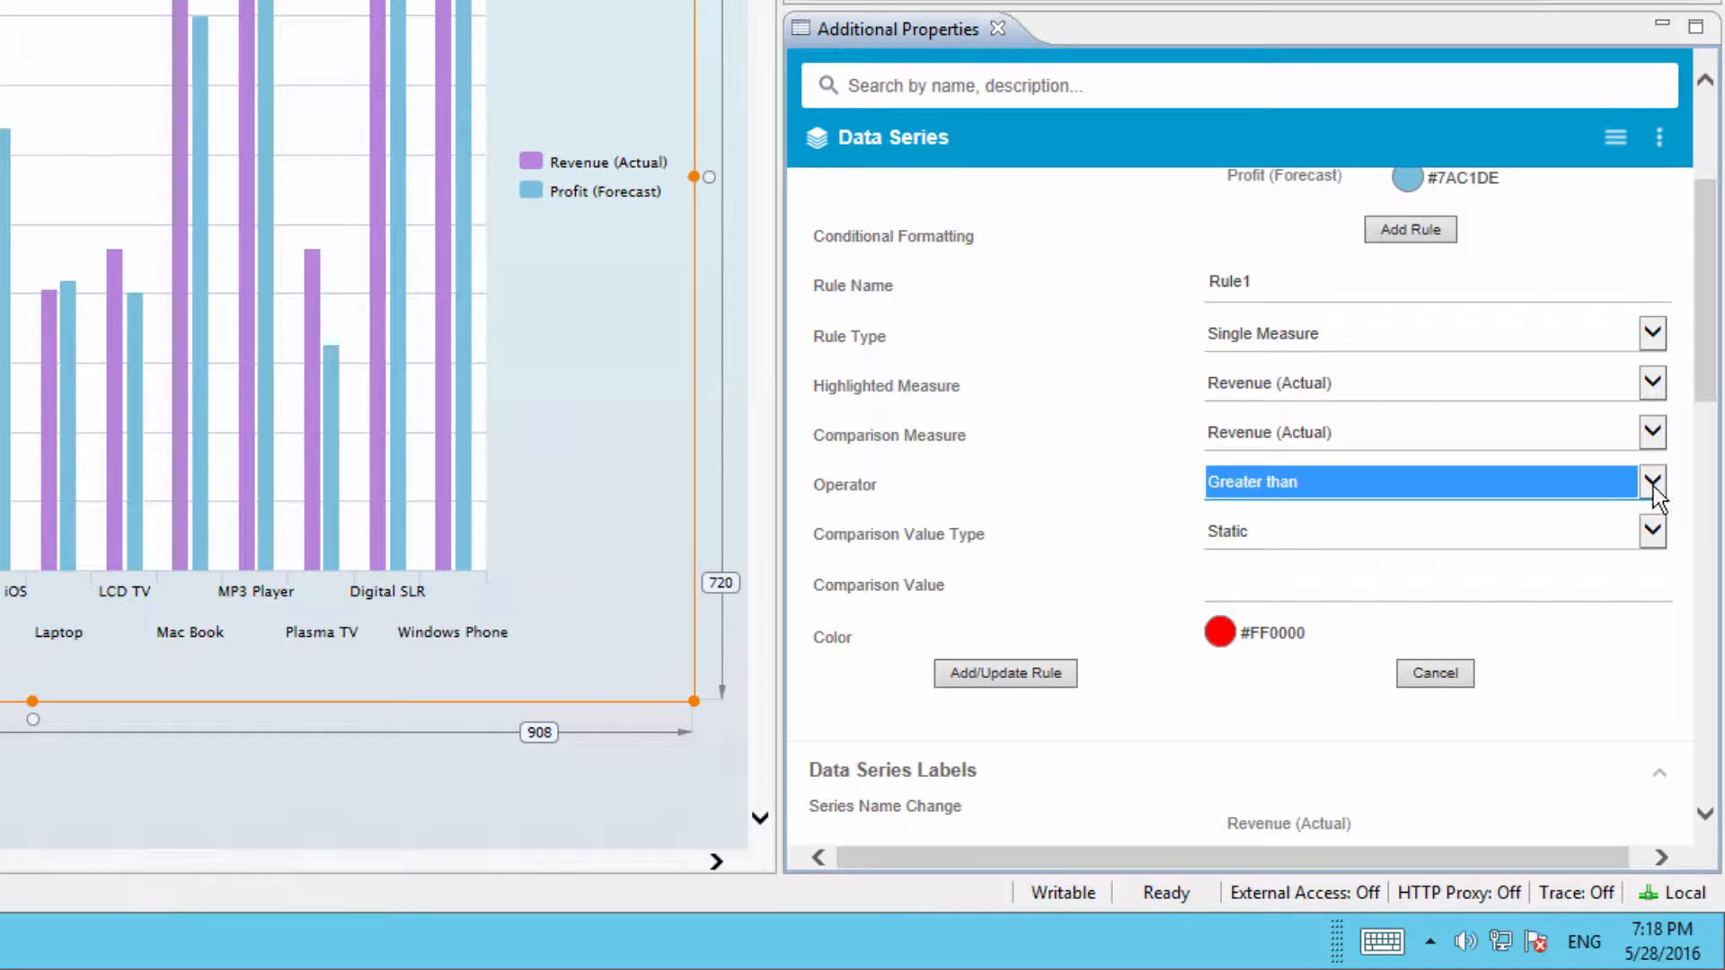
click(1583, 537)
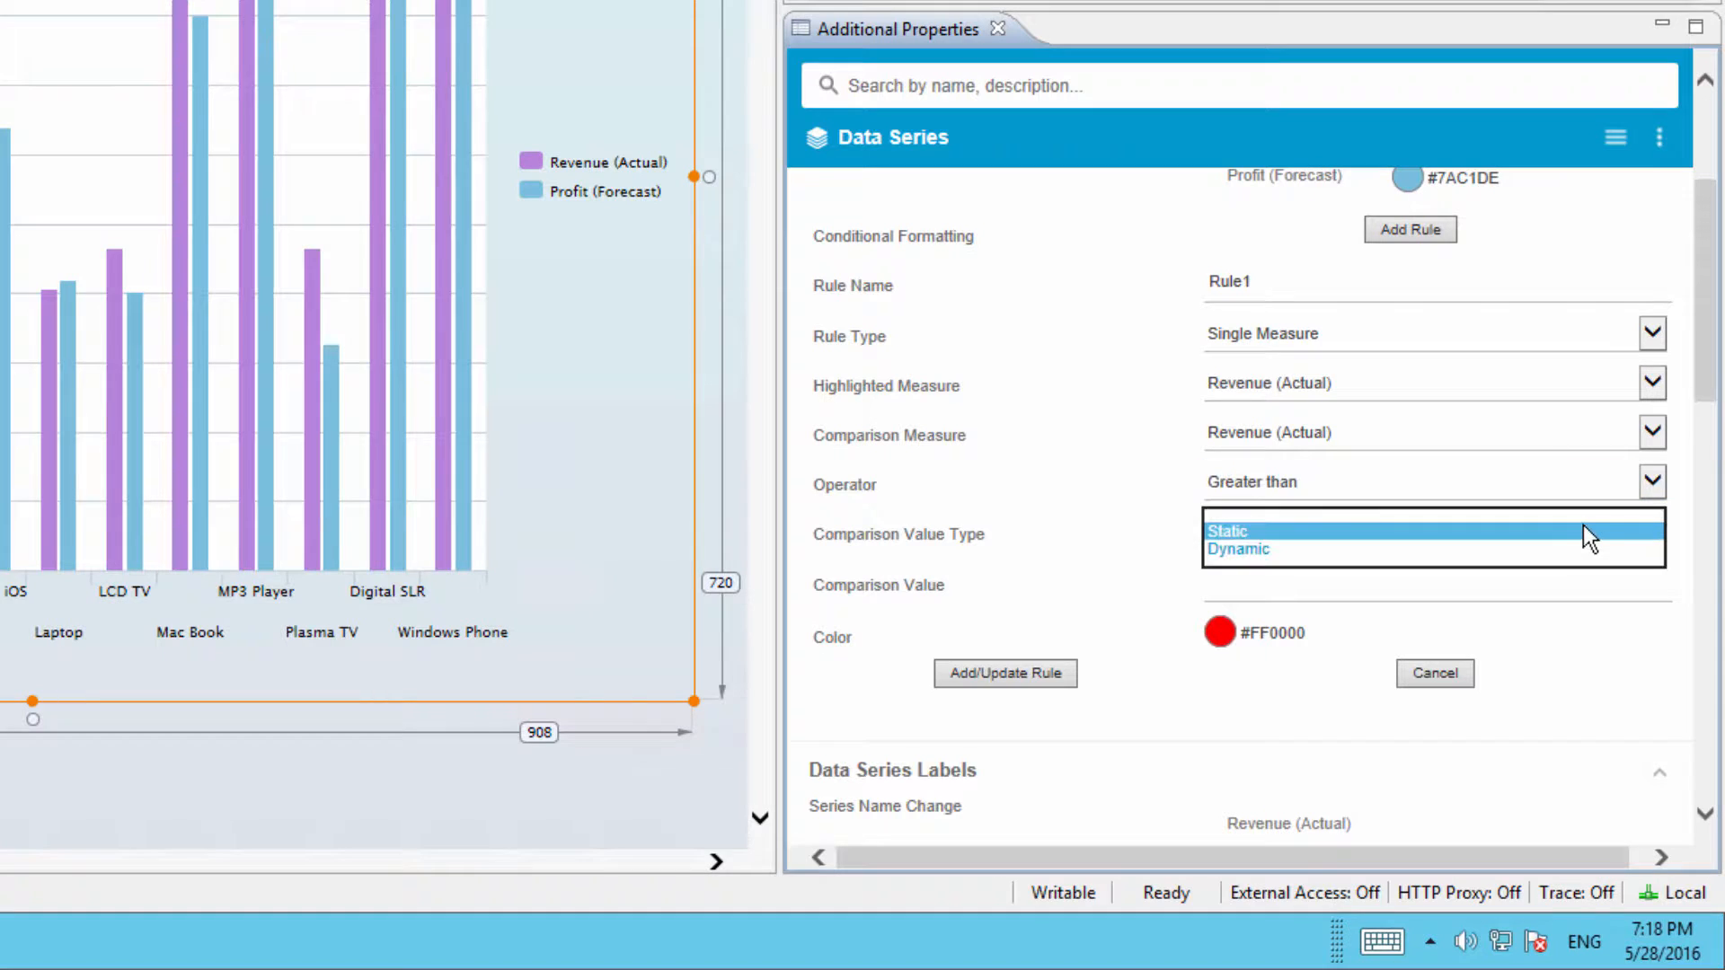
click(1286, 549)
click(1537, 589)
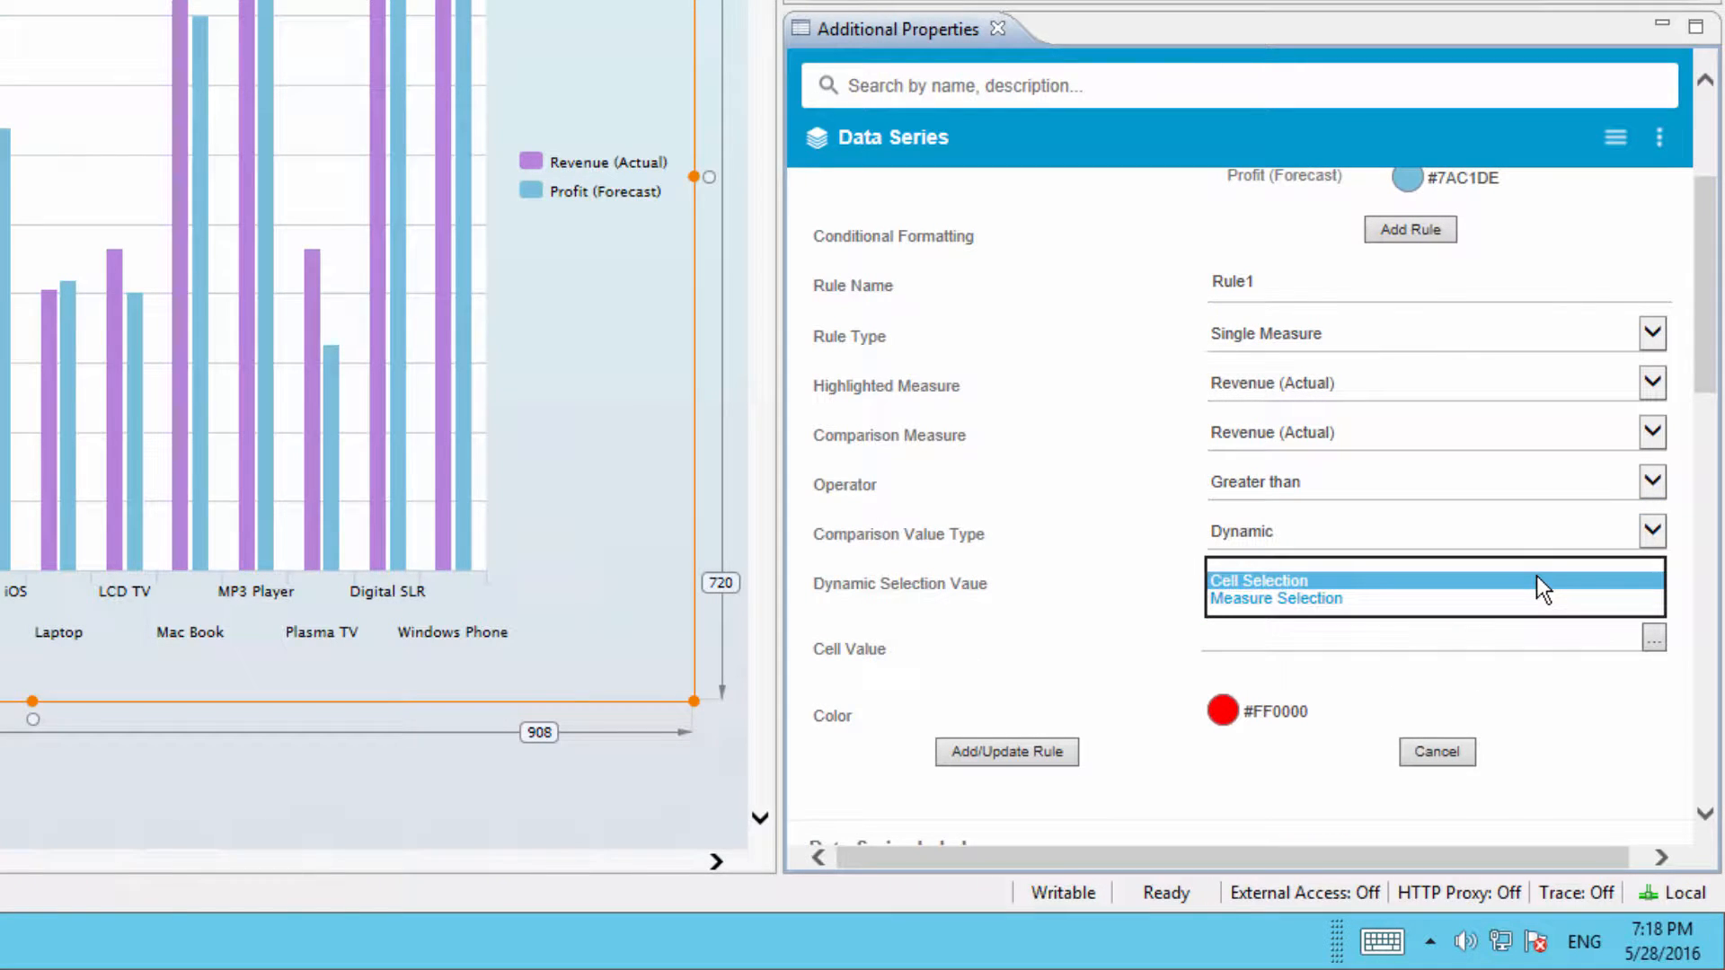
click(1539, 582)
click(1361, 531)
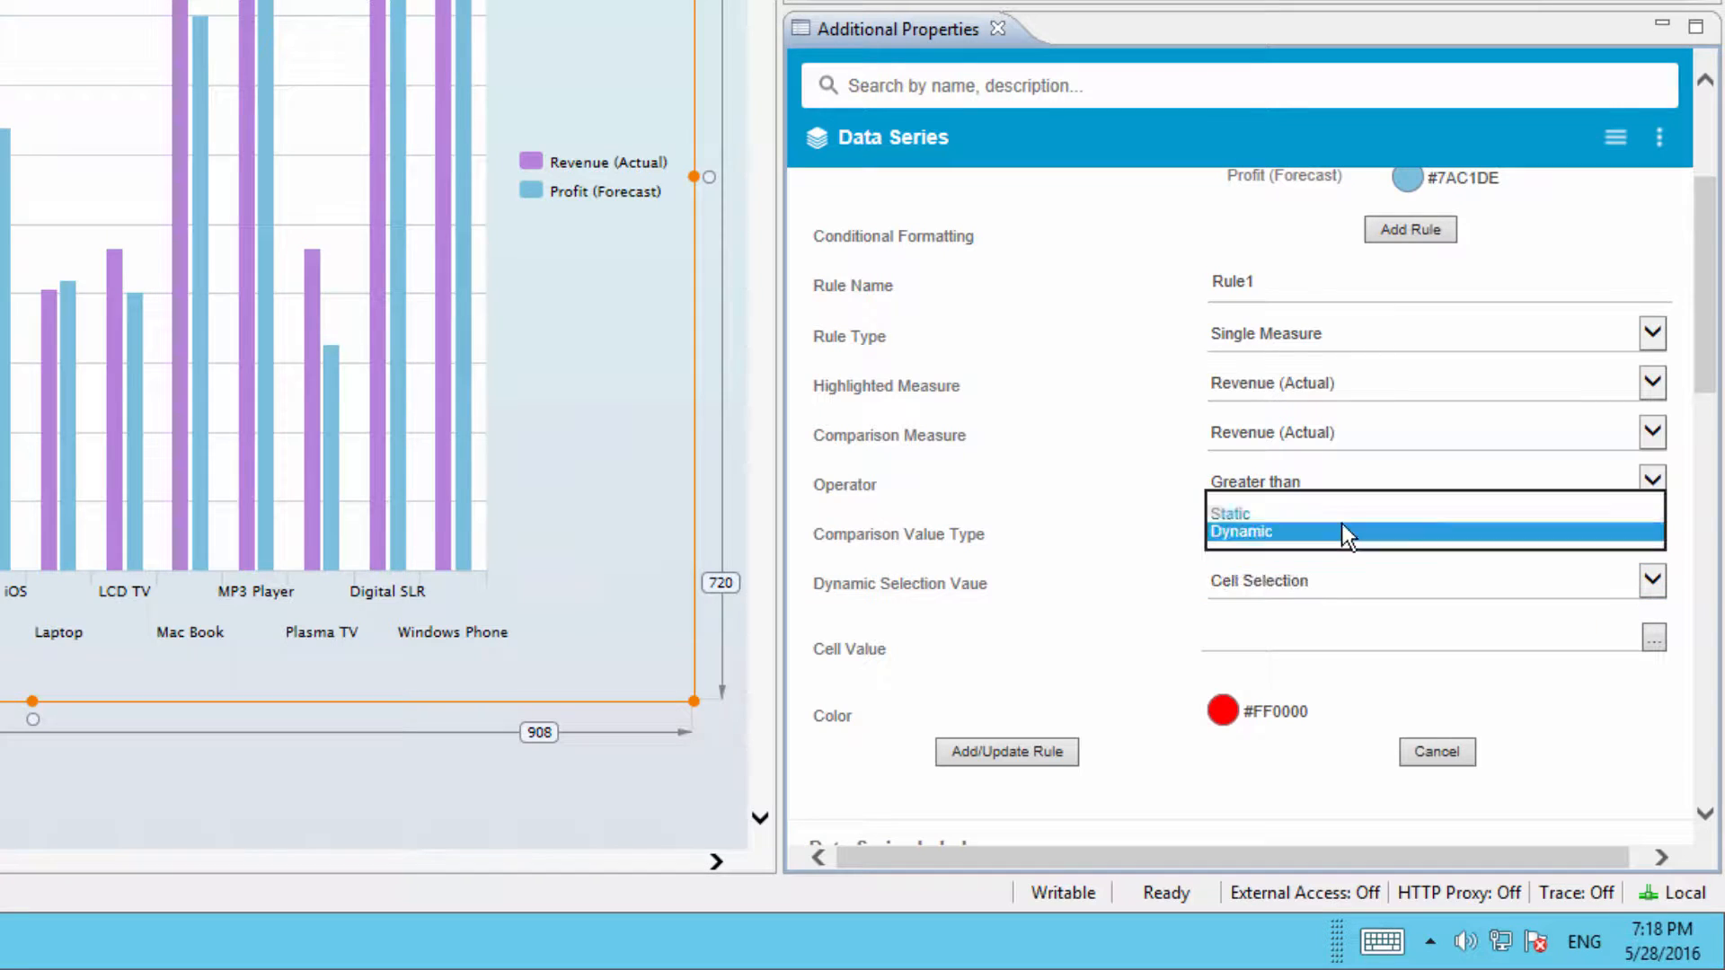
click(1235, 512)
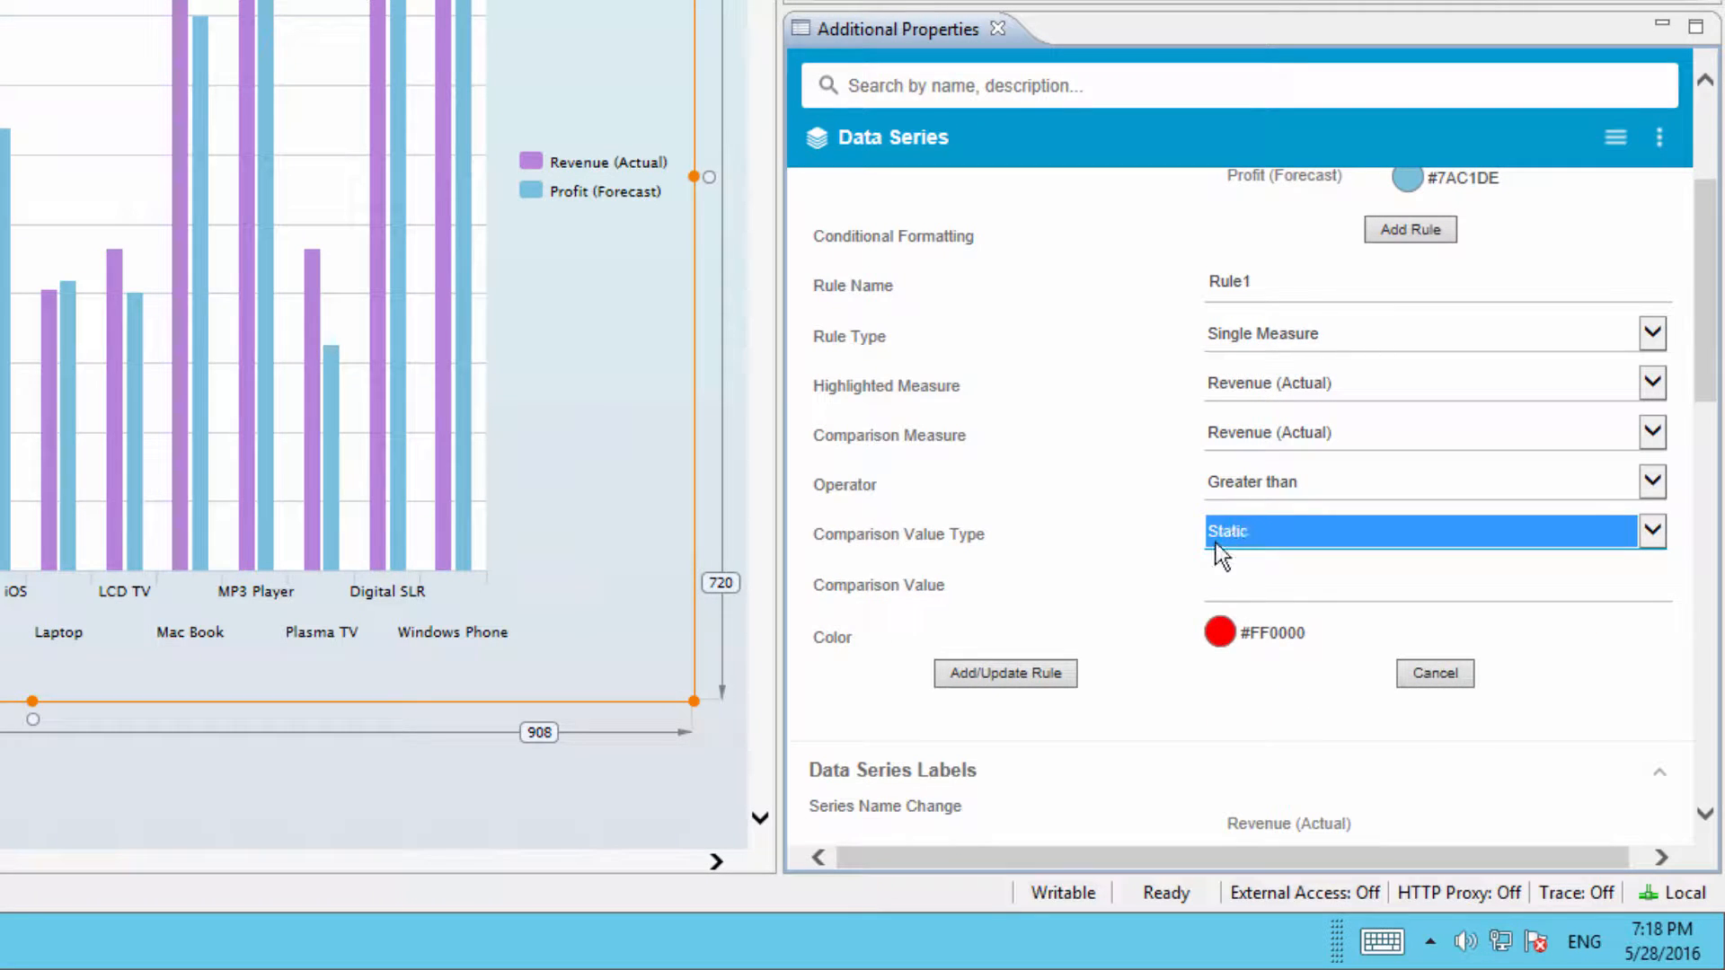
Set Rule1's static comparison value to 1000 and add the rule to the chart
click(1250, 591)
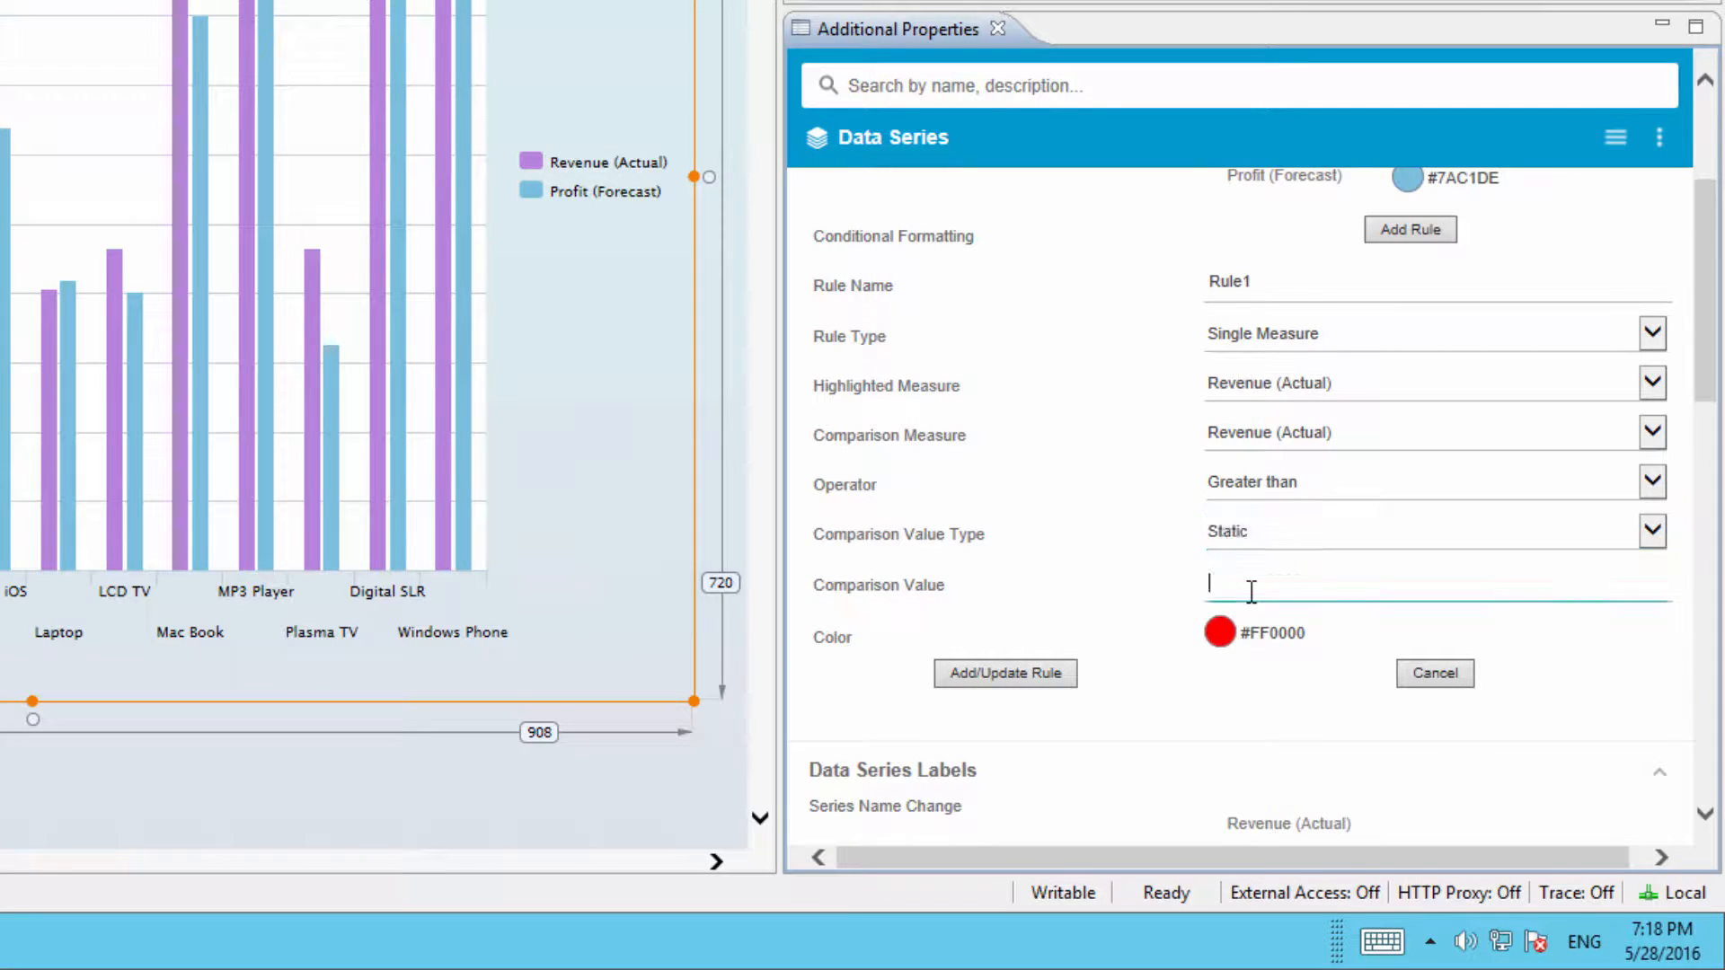
text(1000)
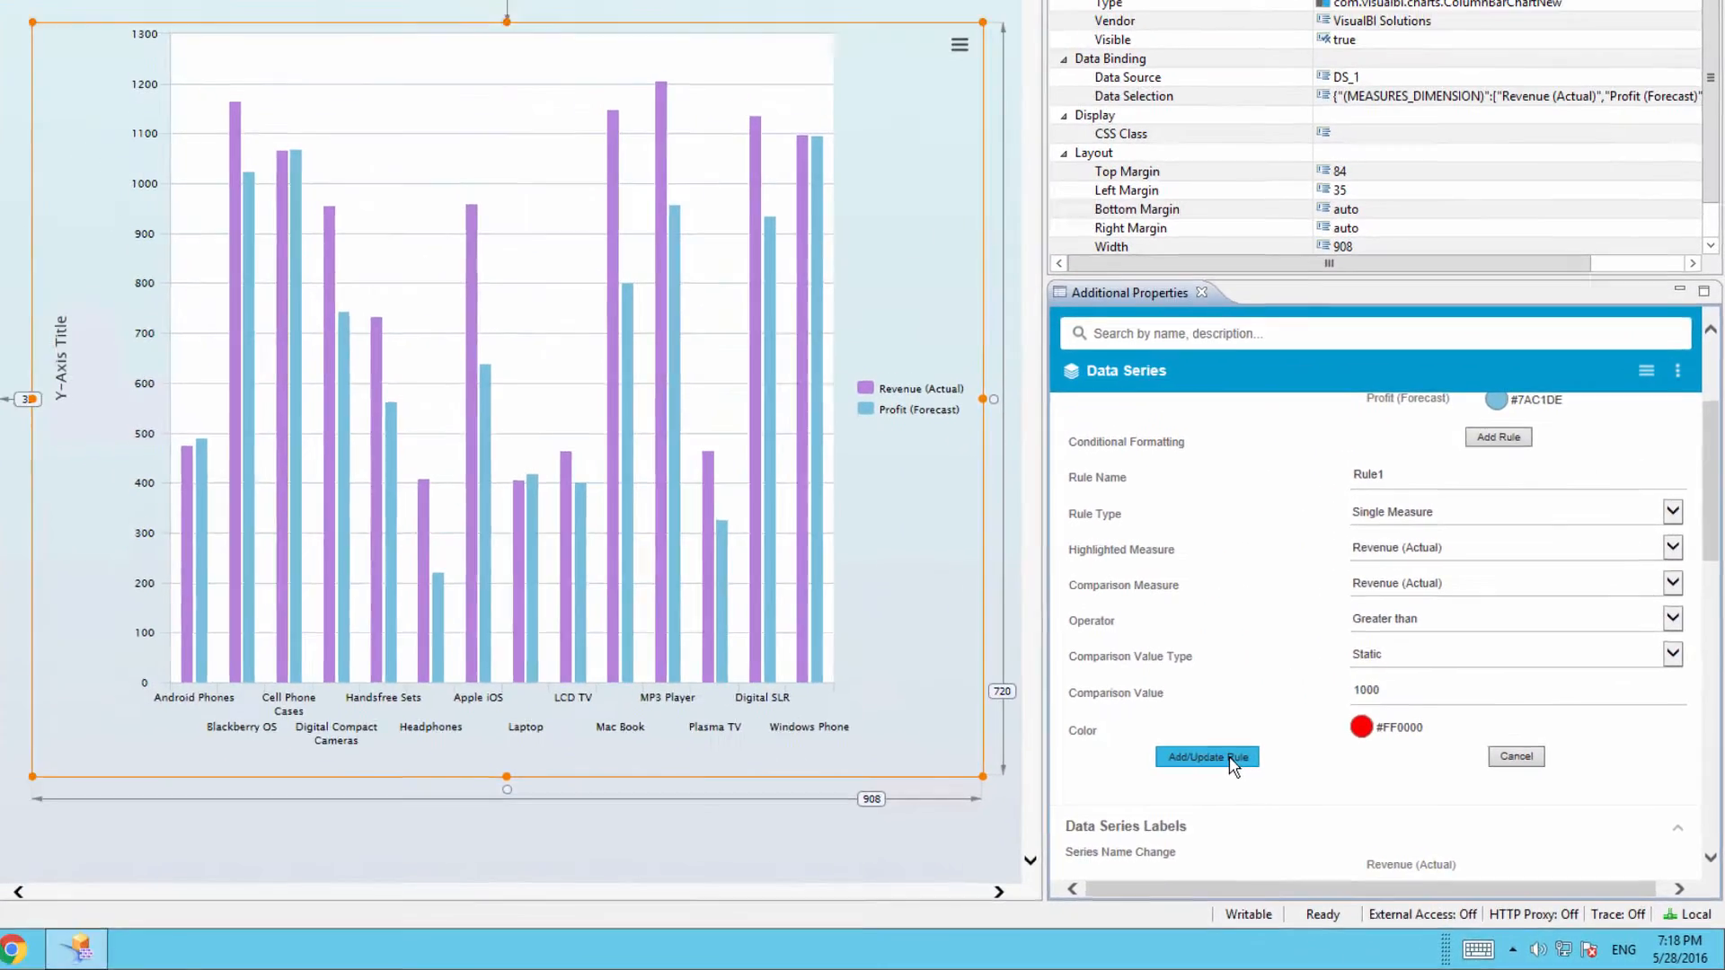
click(1006, 673)
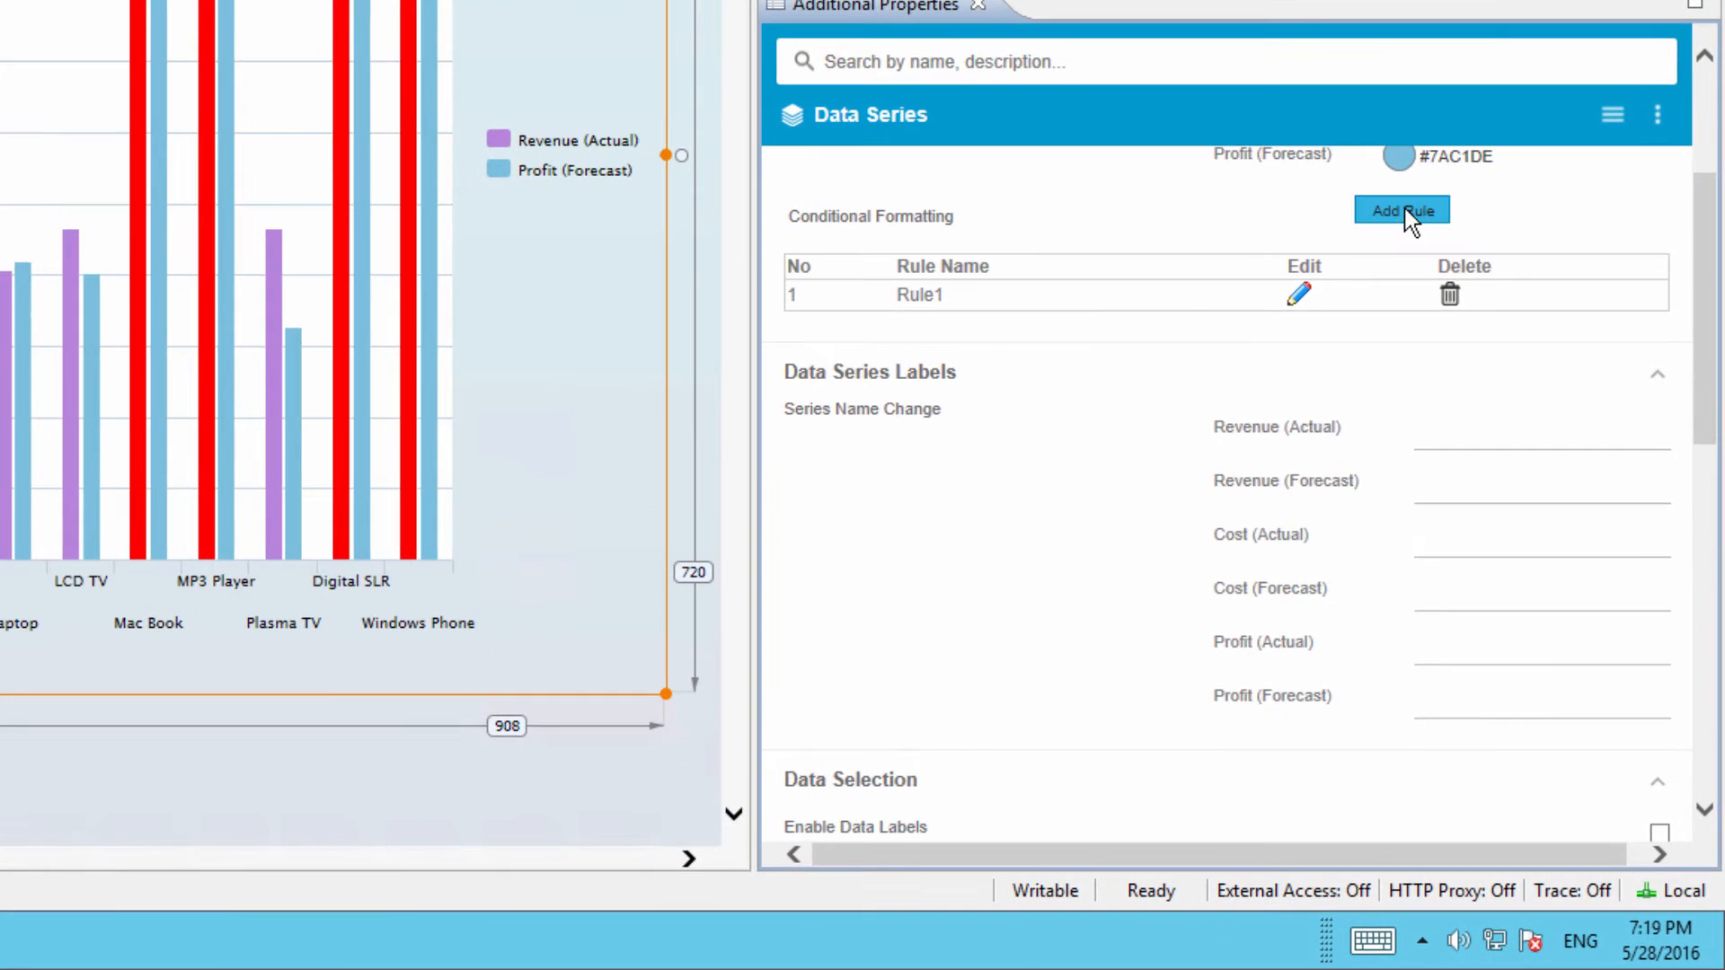
Create a second conditional formatting rule named Rule2 with the Measure Calculation rule type
click(1527, 513)
click(1243, 273)
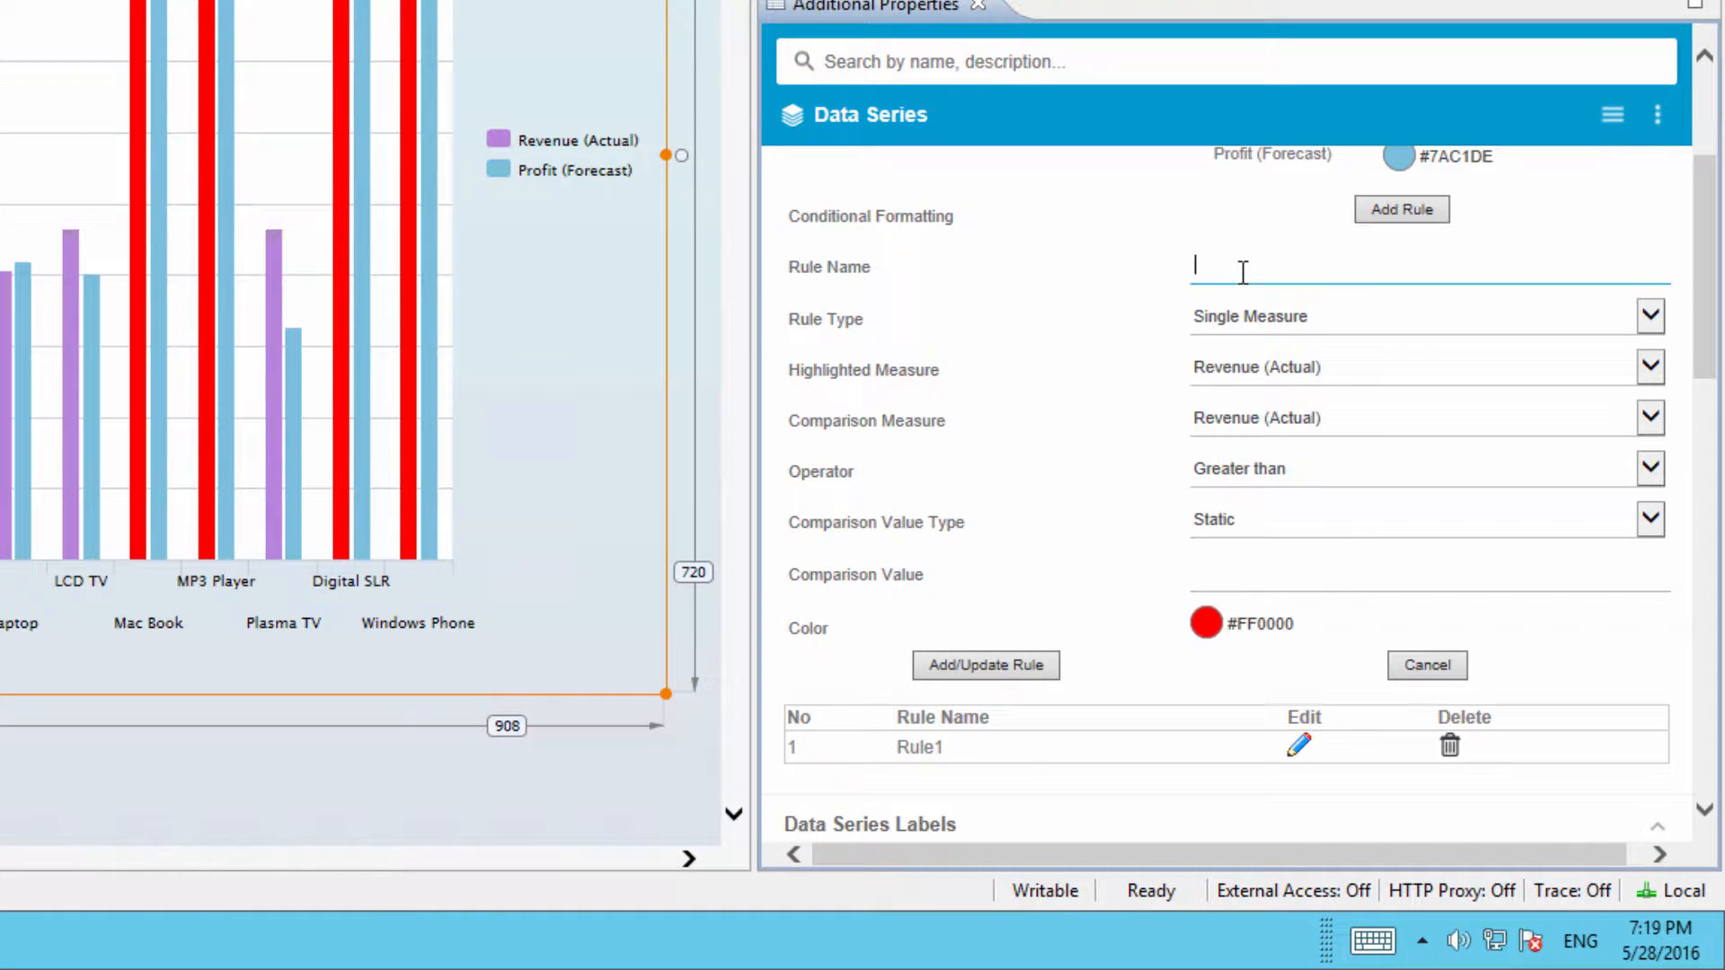
text(Rule2)
key(Tab)
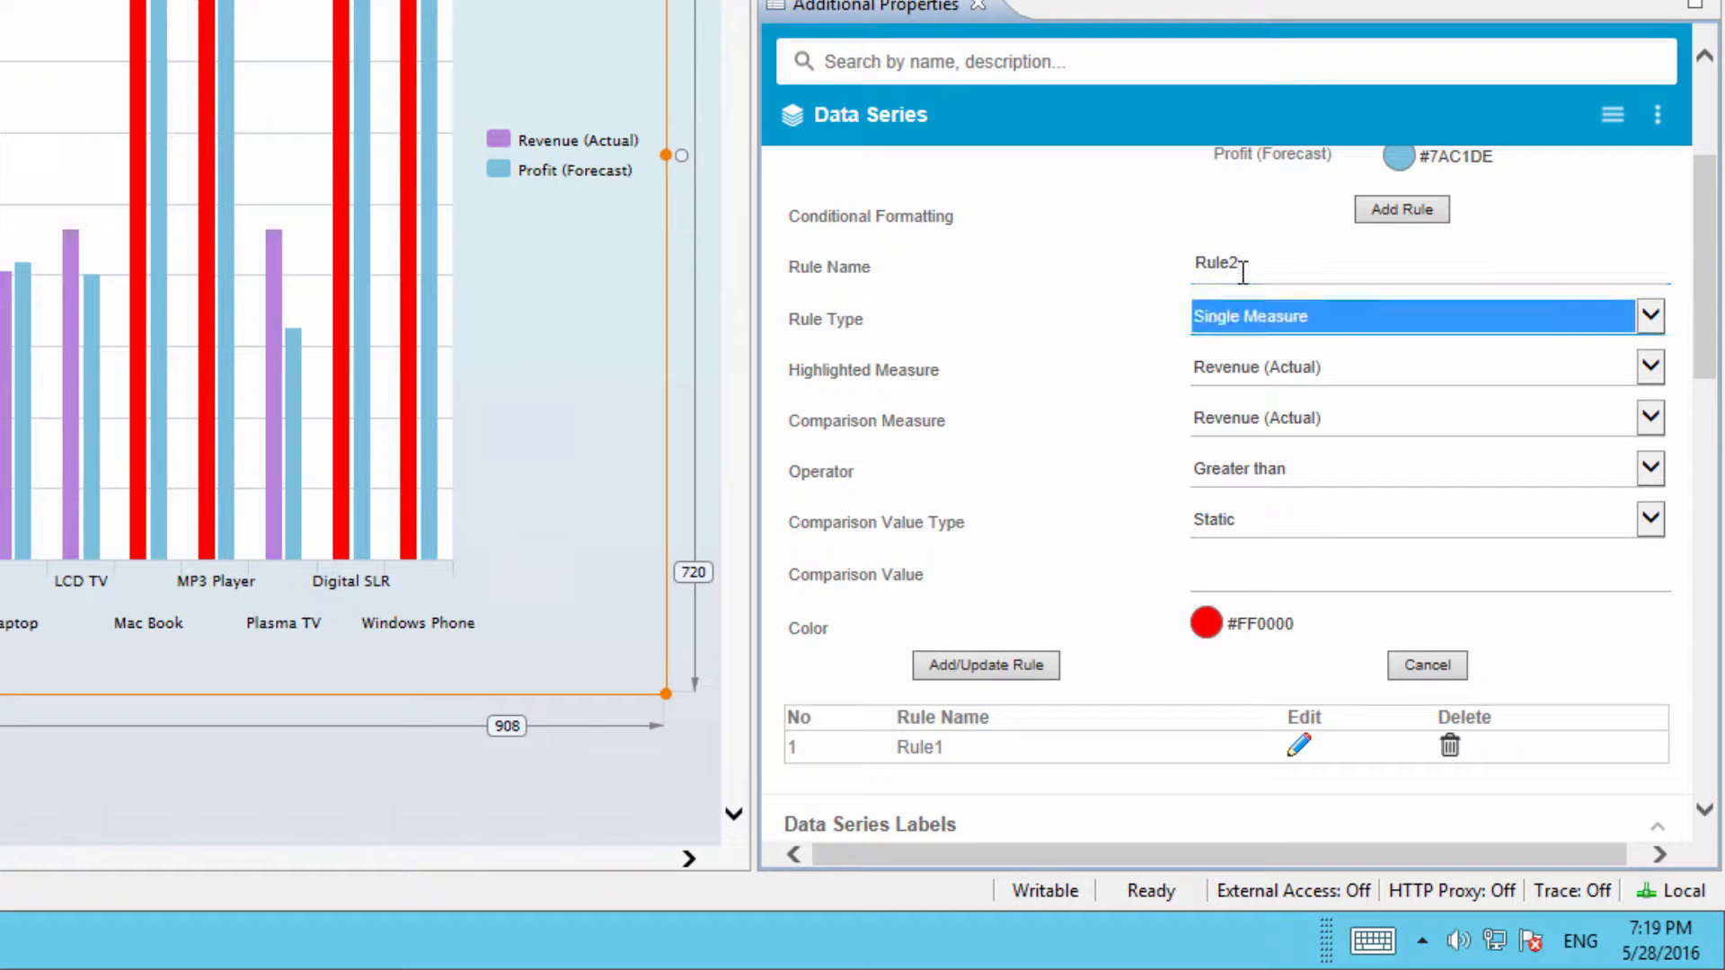
click(1406, 332)
click(1364, 333)
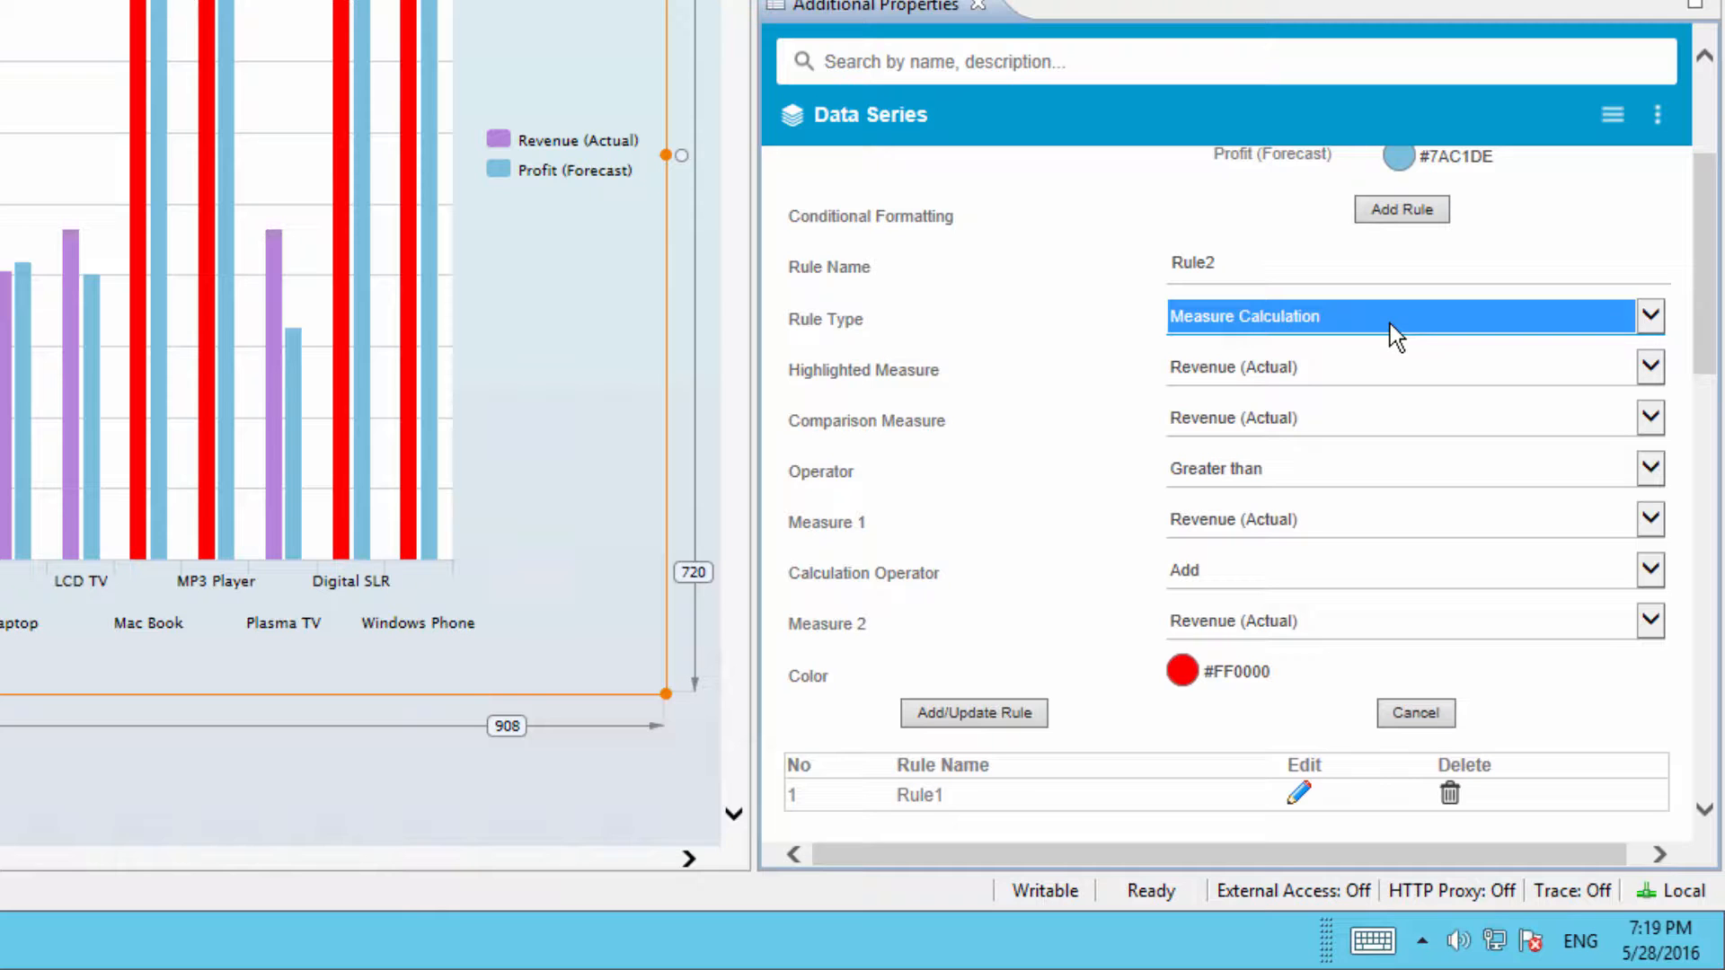
Choose Profit (Forecast) as both the highlighted measure and the comparison measure of Rule2
click(1329, 366)
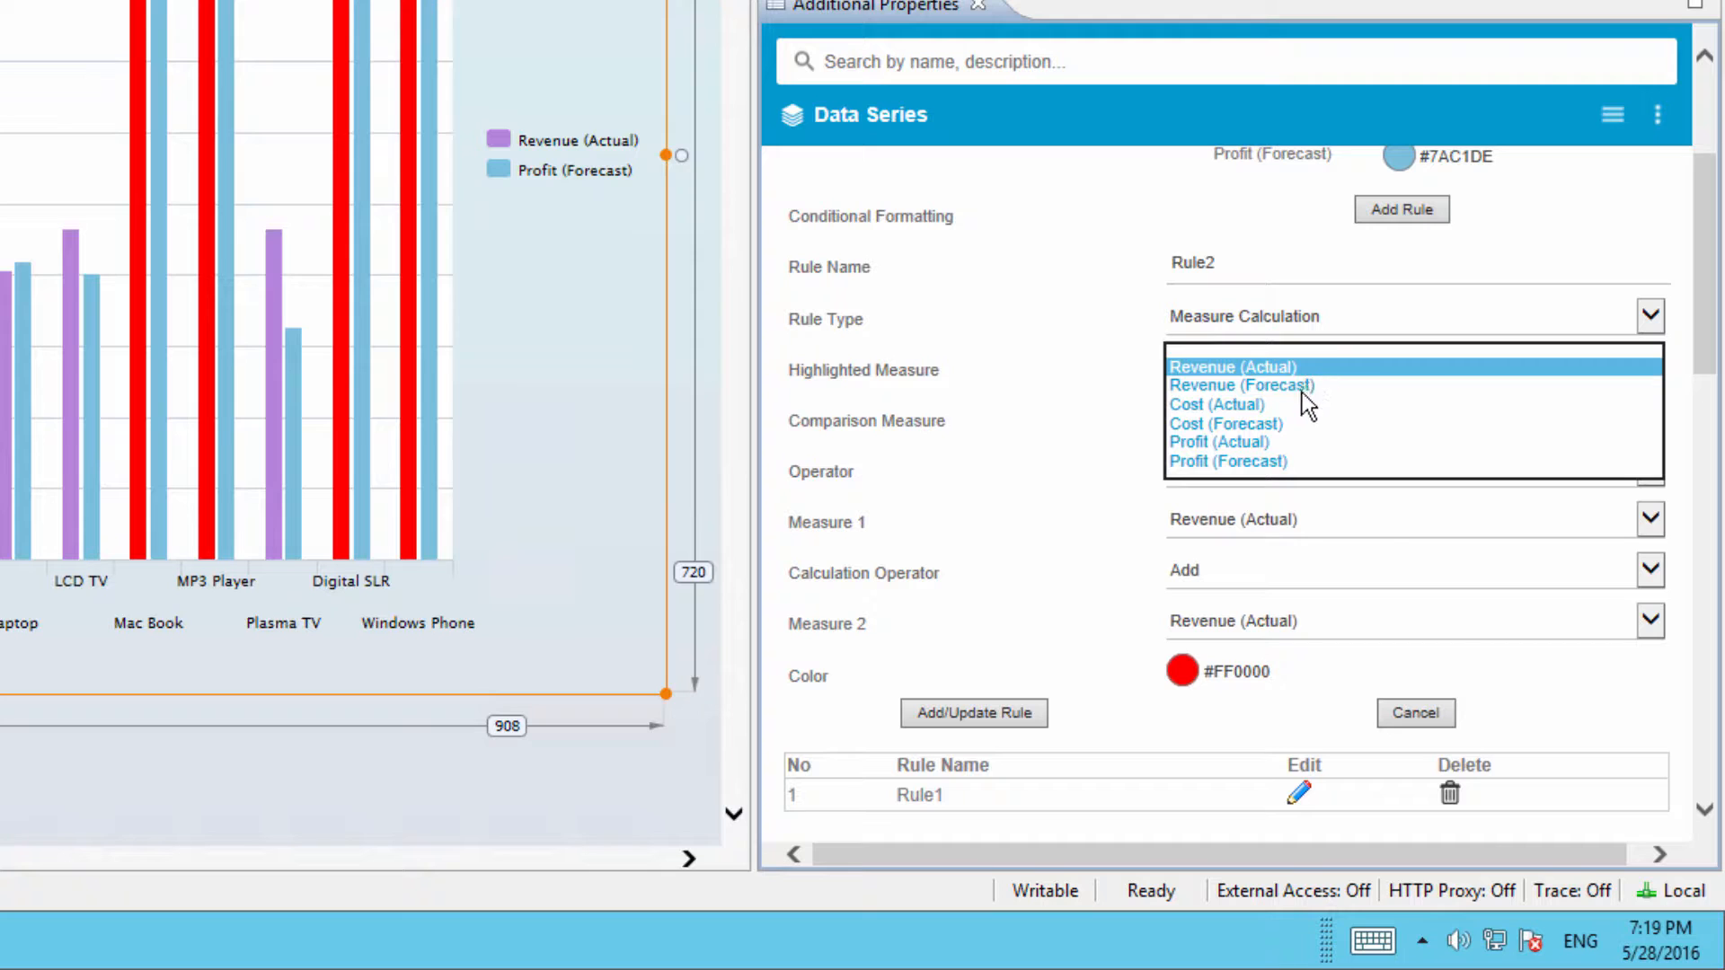
click(1288, 460)
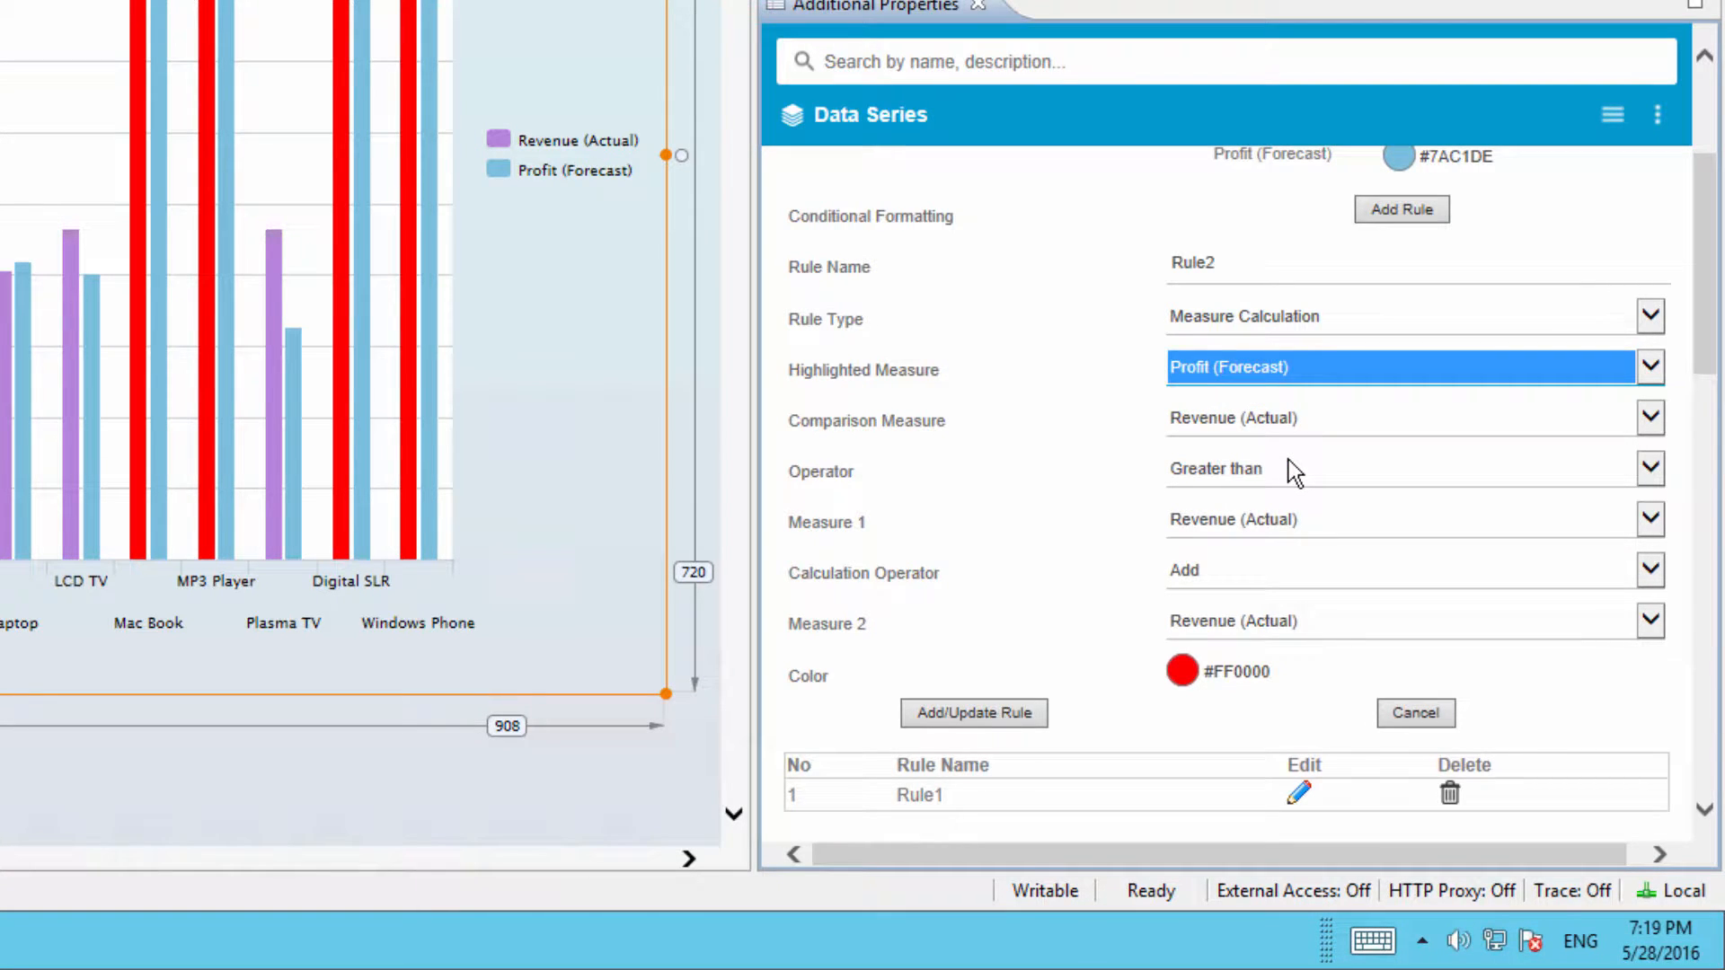
click(1304, 415)
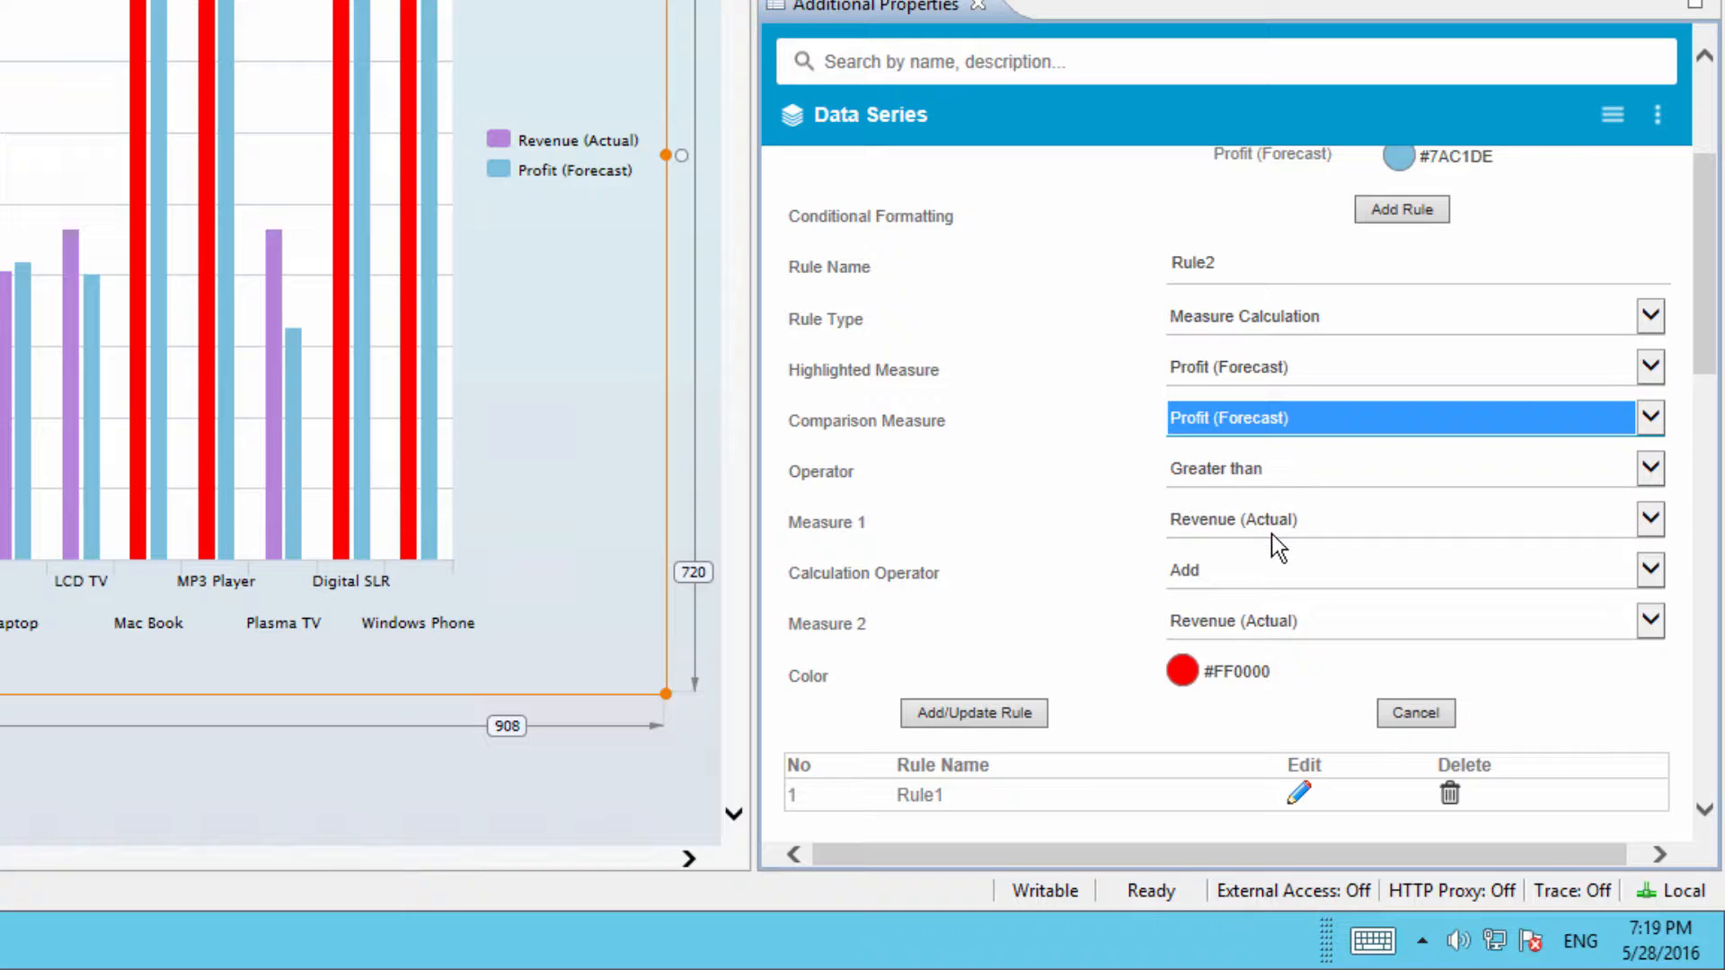
Set Rule2's calculation to subtract Cost (Actual) from Revenue (Actual)
click(1293, 569)
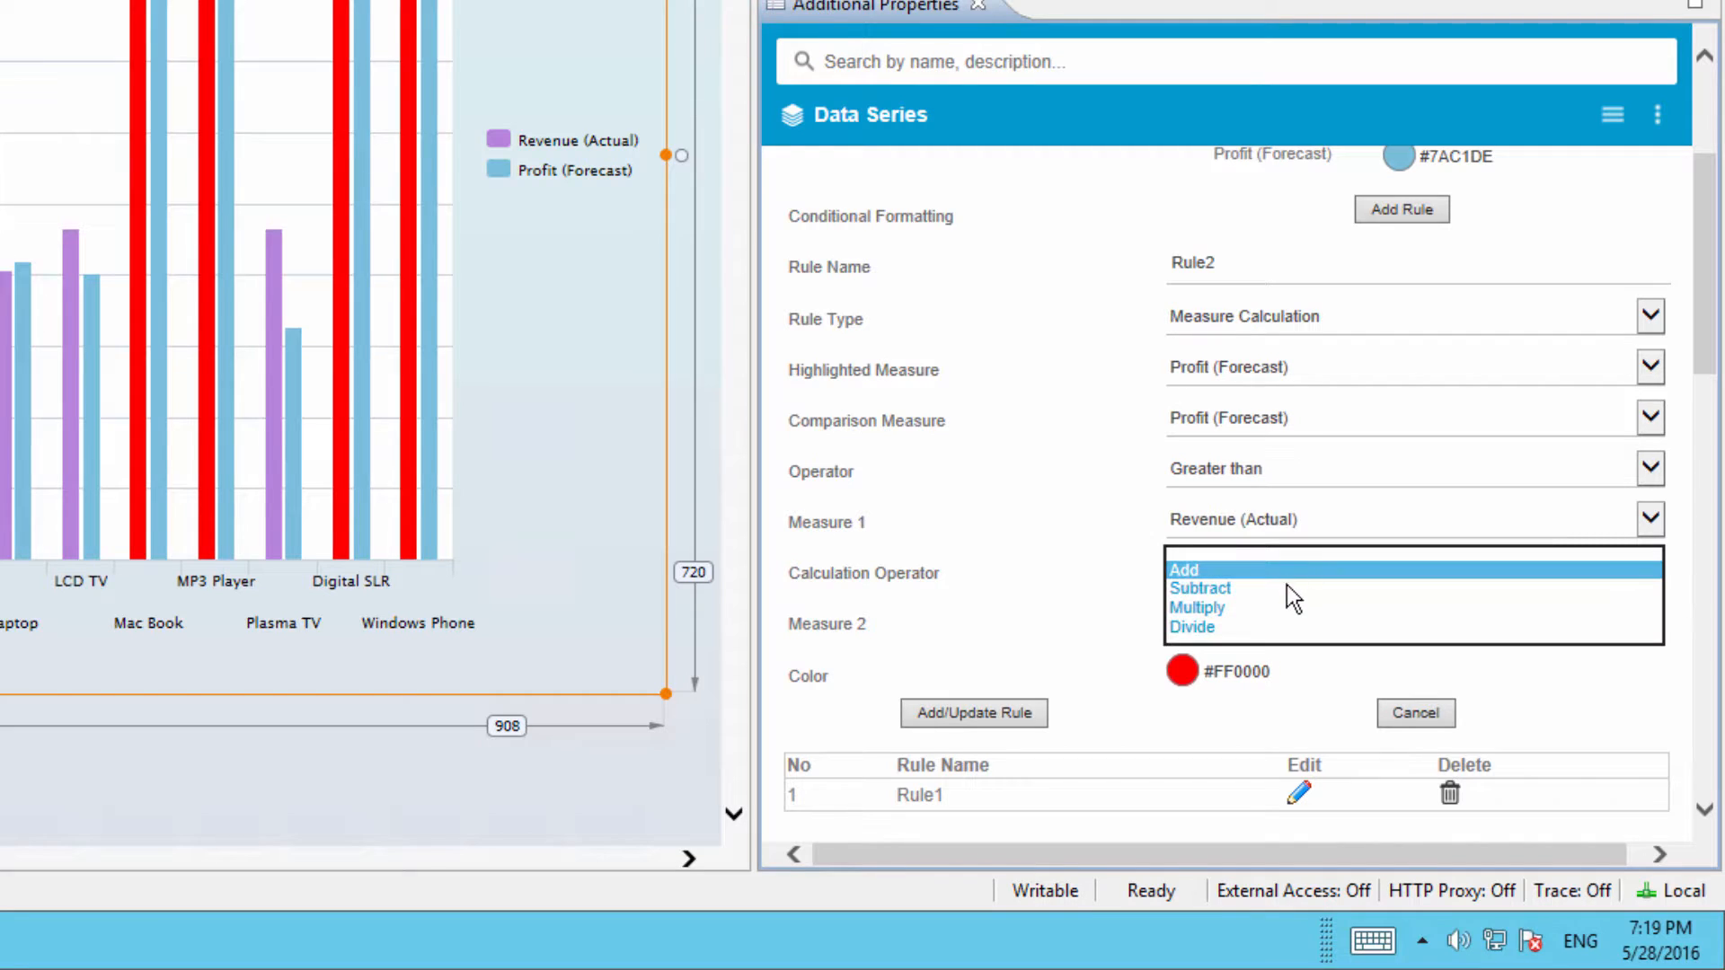
click(1276, 591)
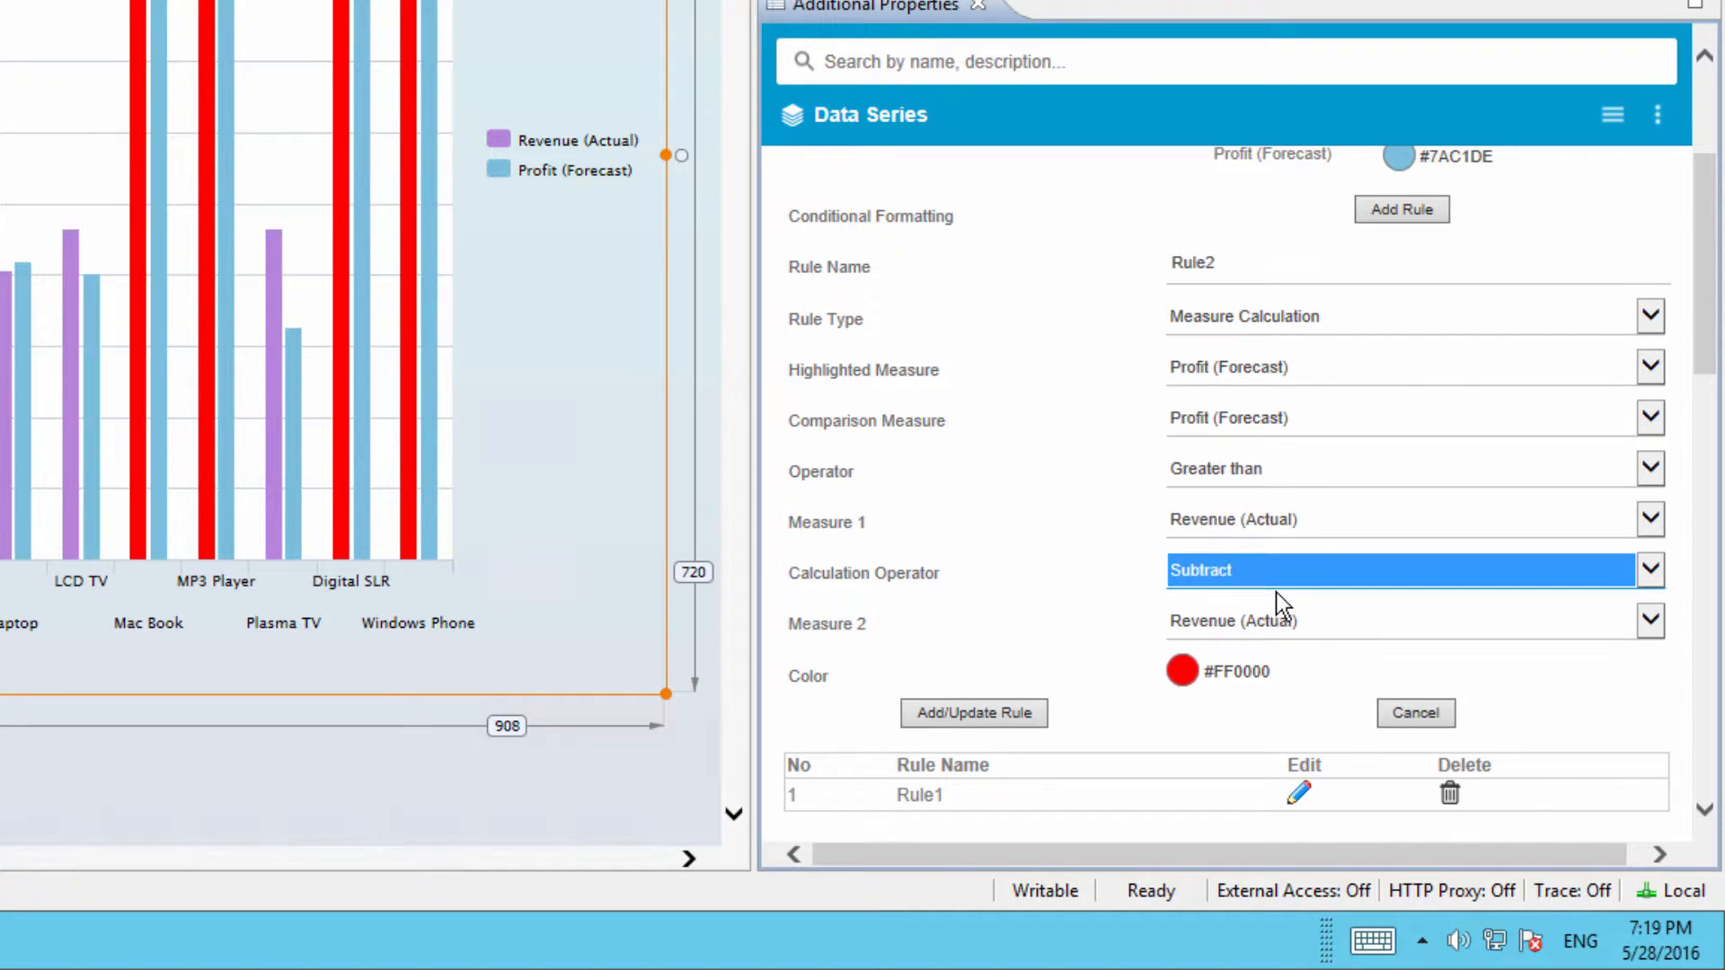
click(1365, 614)
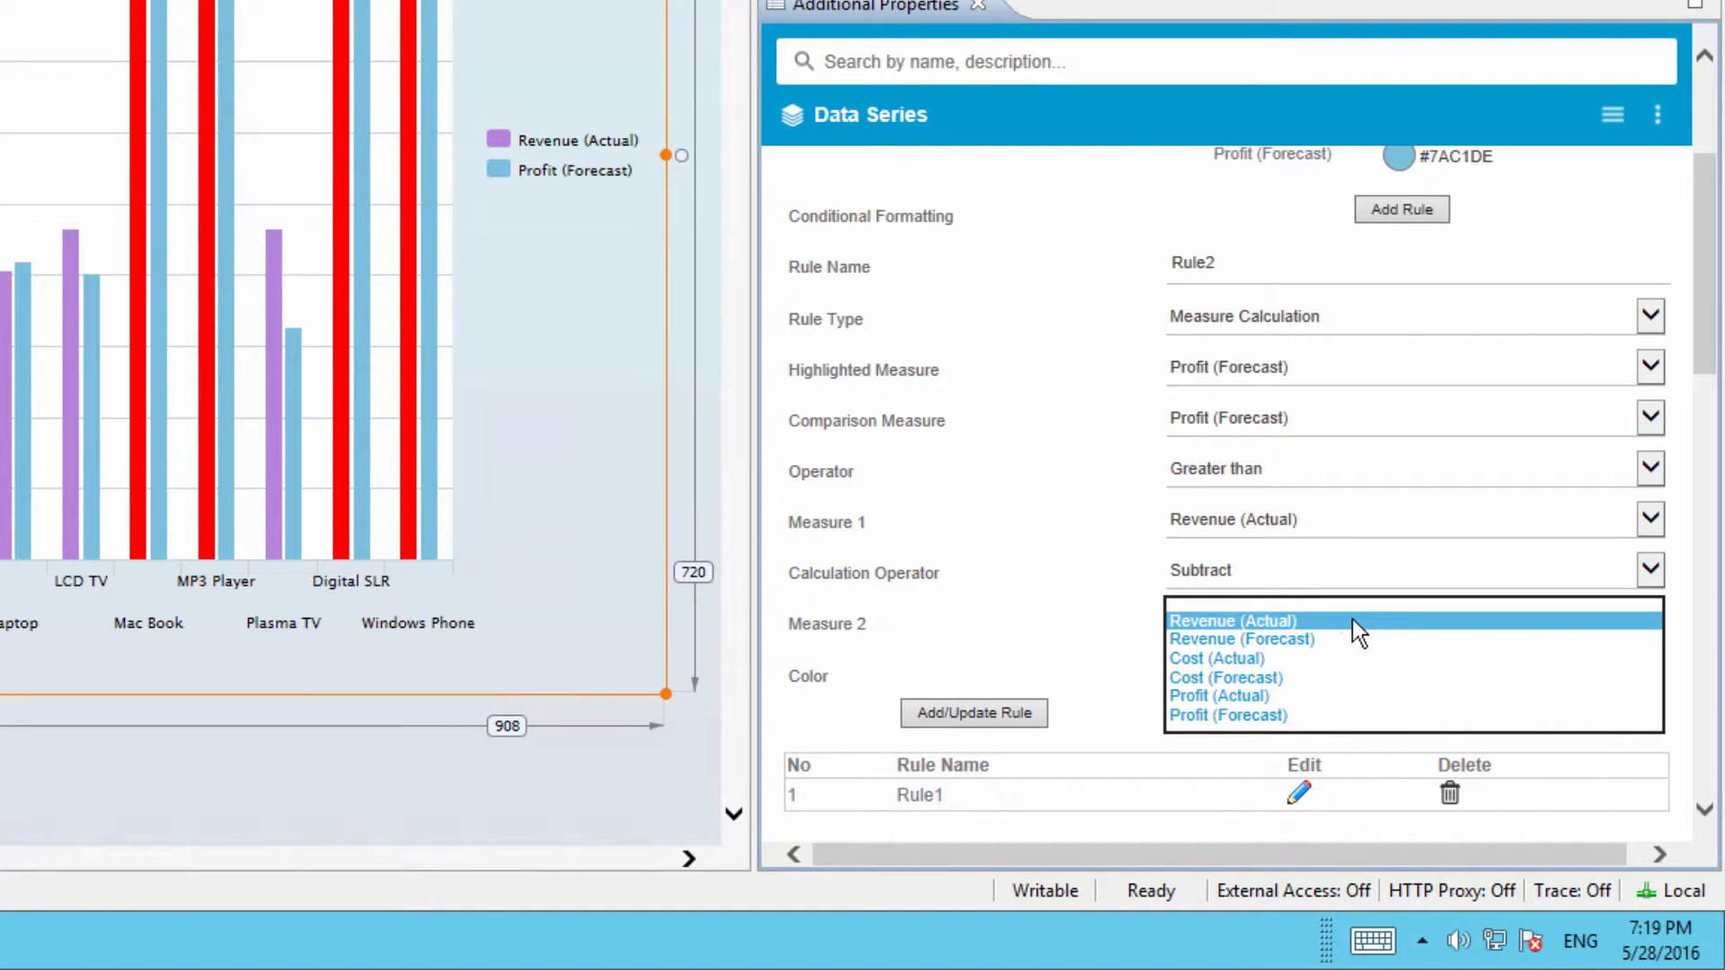
click(1277, 661)
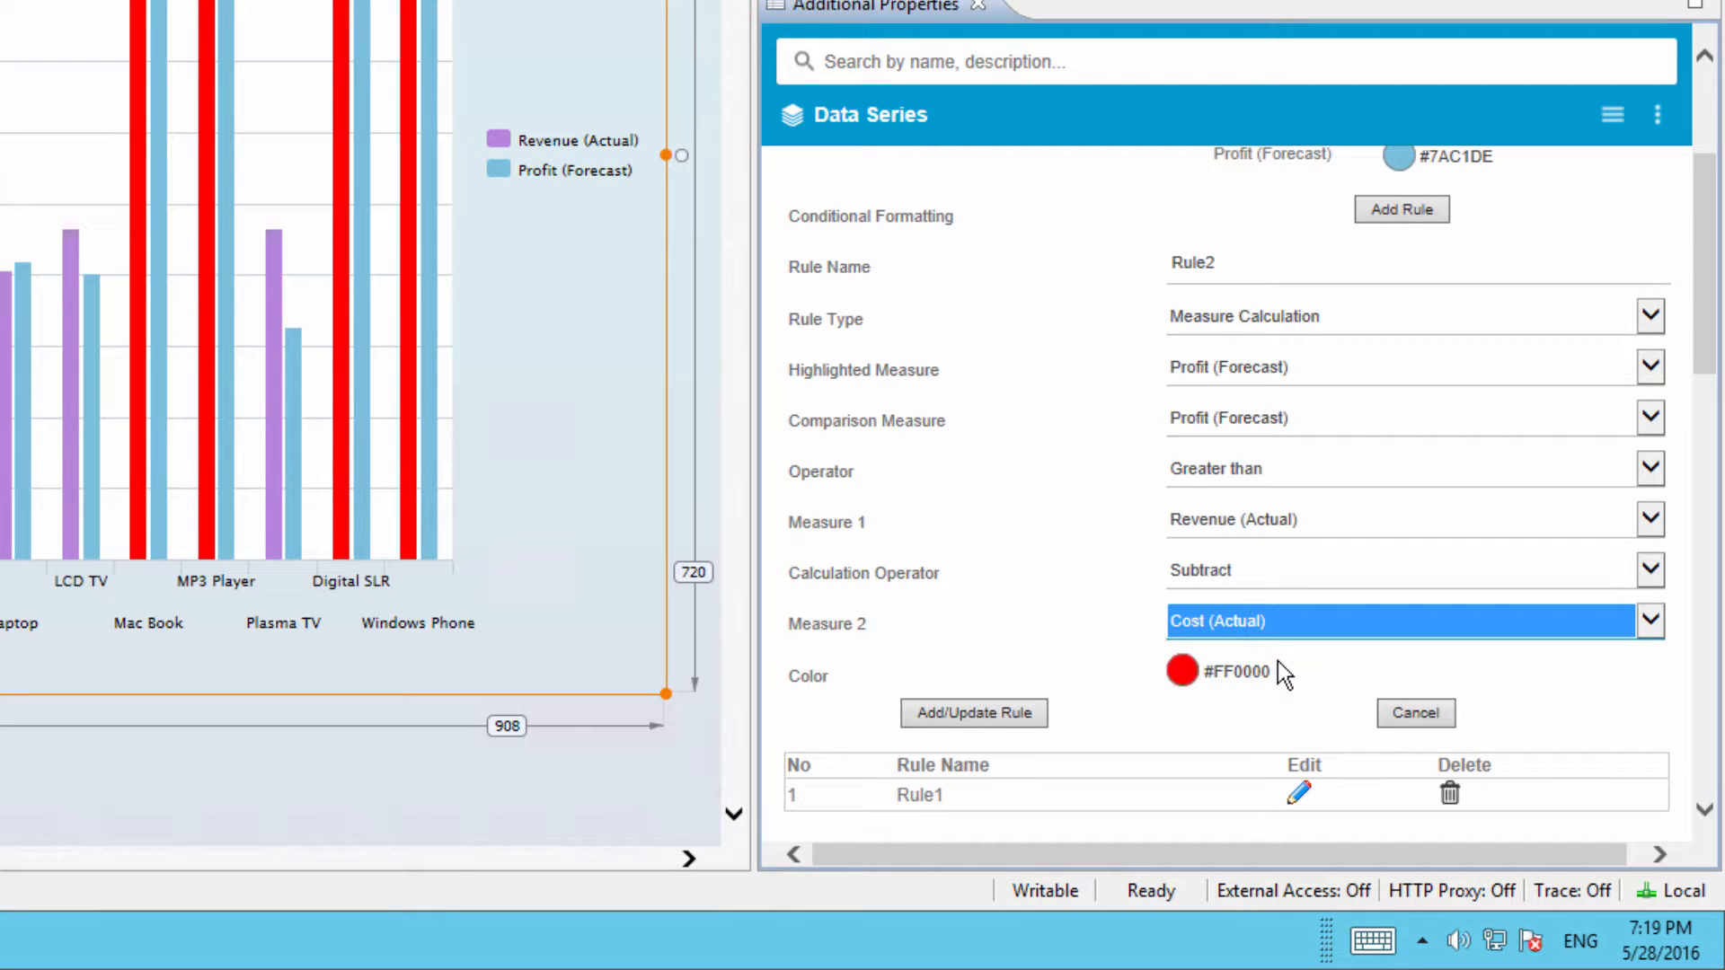
Set Rule2's highlight color to orange #FF8040 and add the rule to the chart
click(1188, 679)
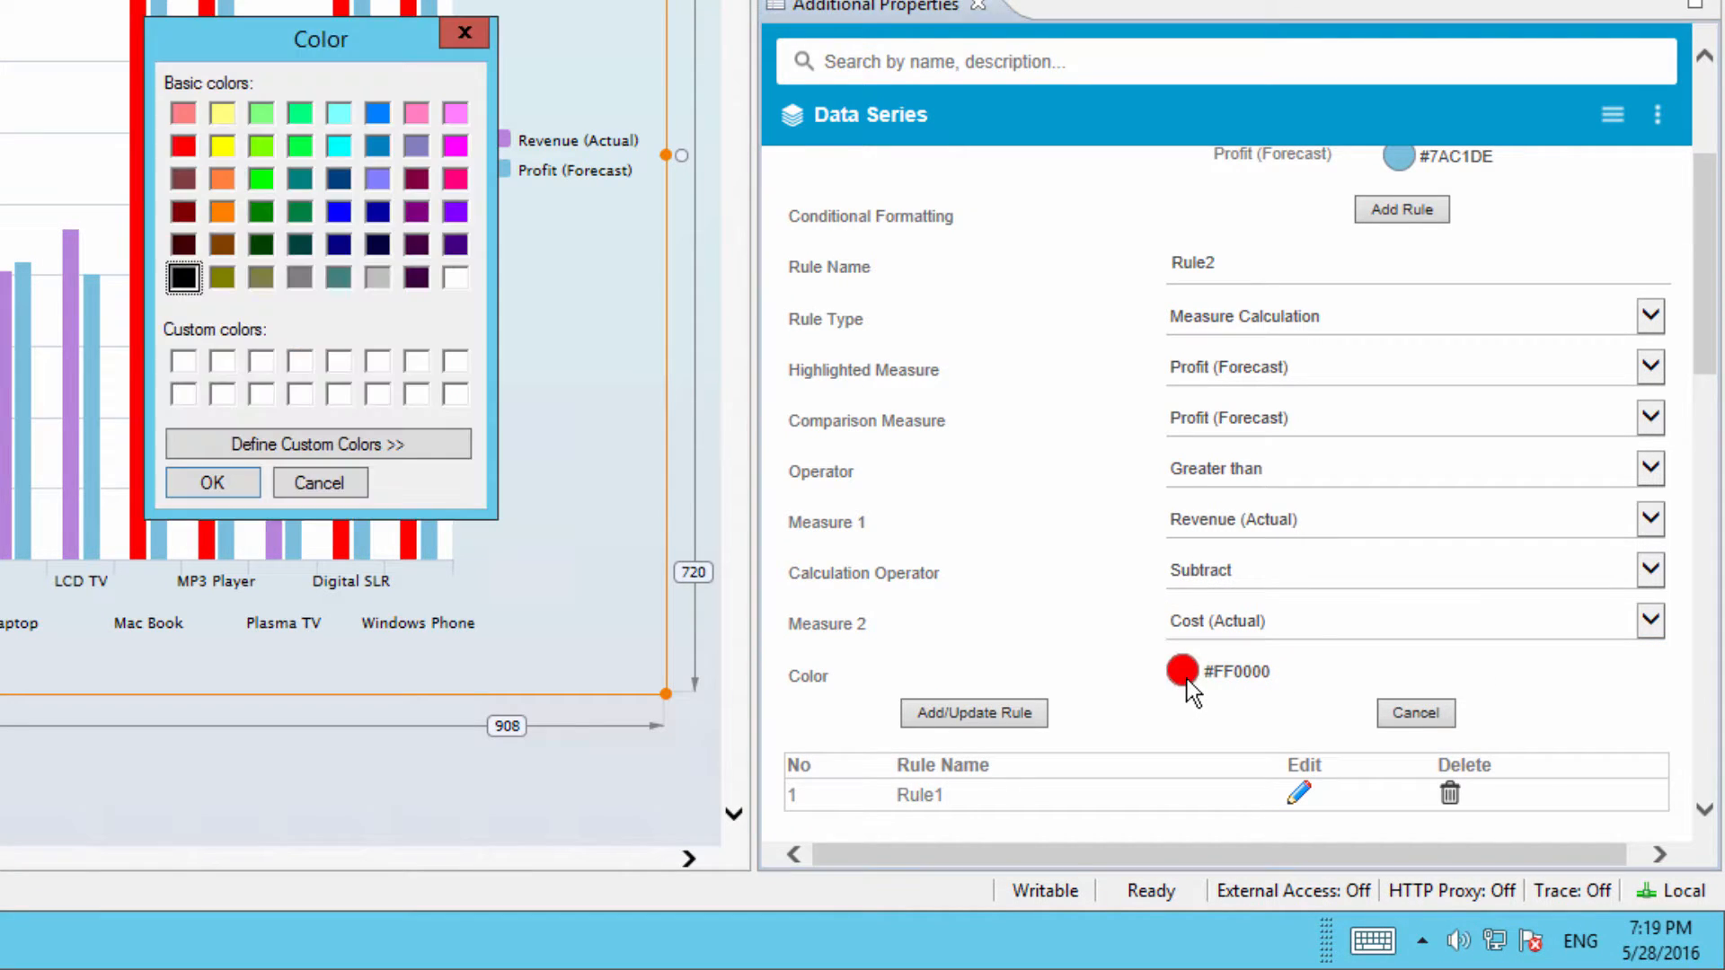
click(216, 182)
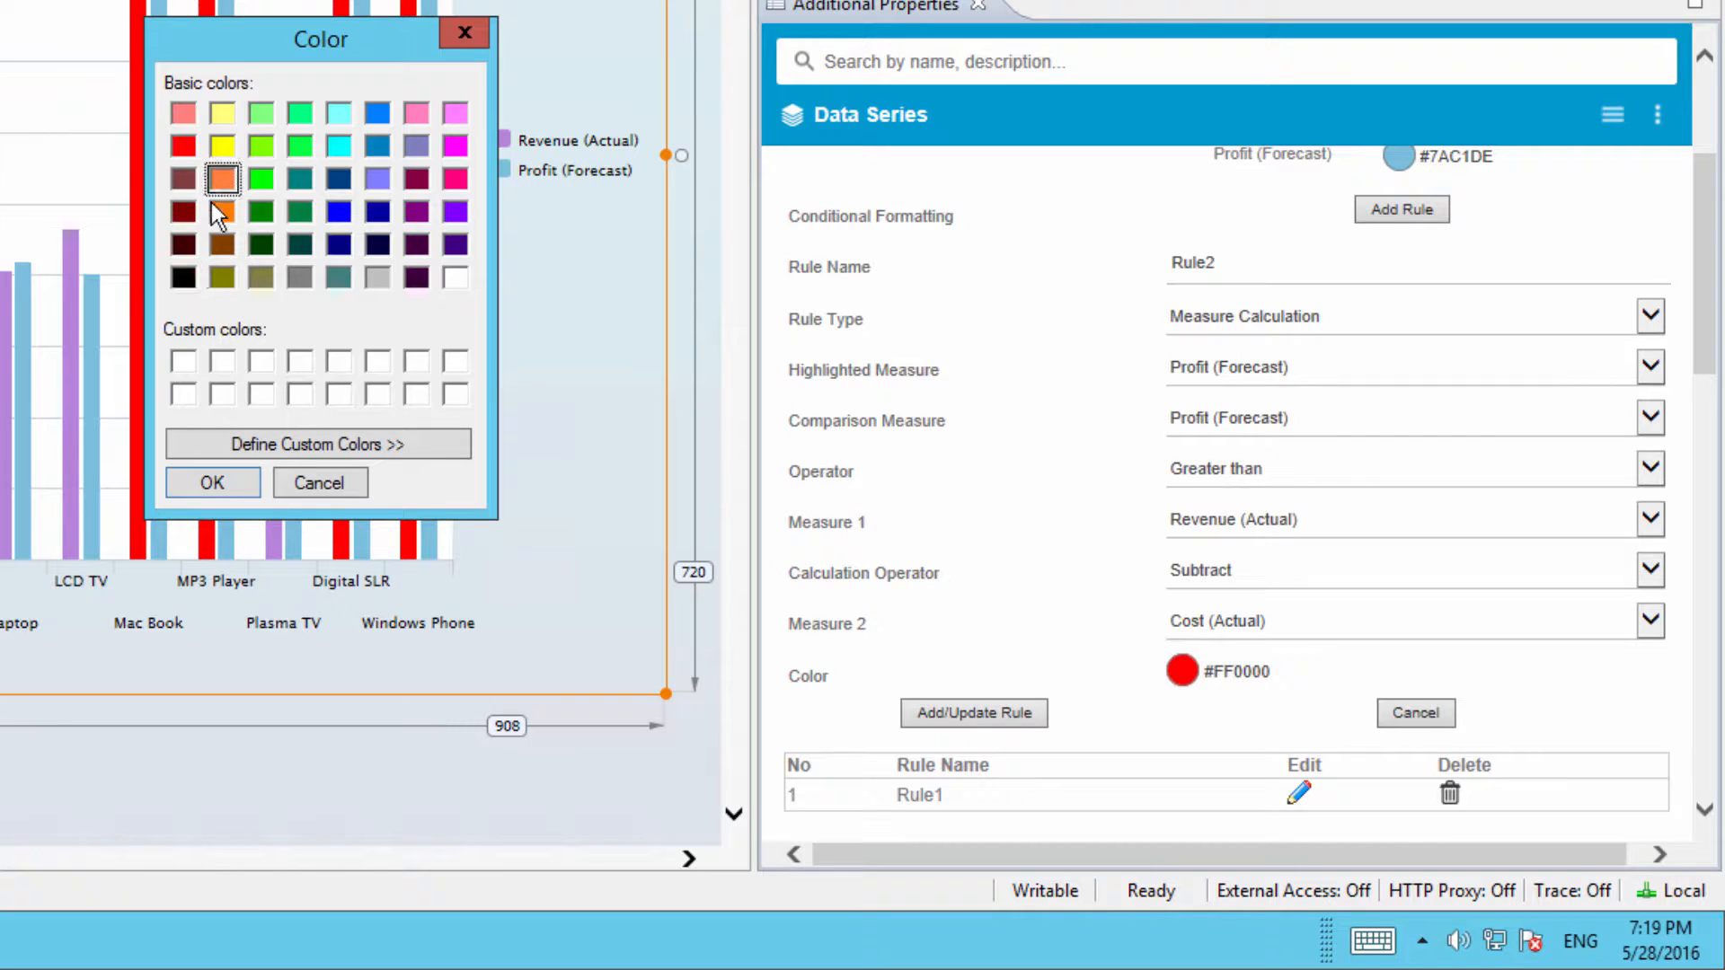
click(183, 478)
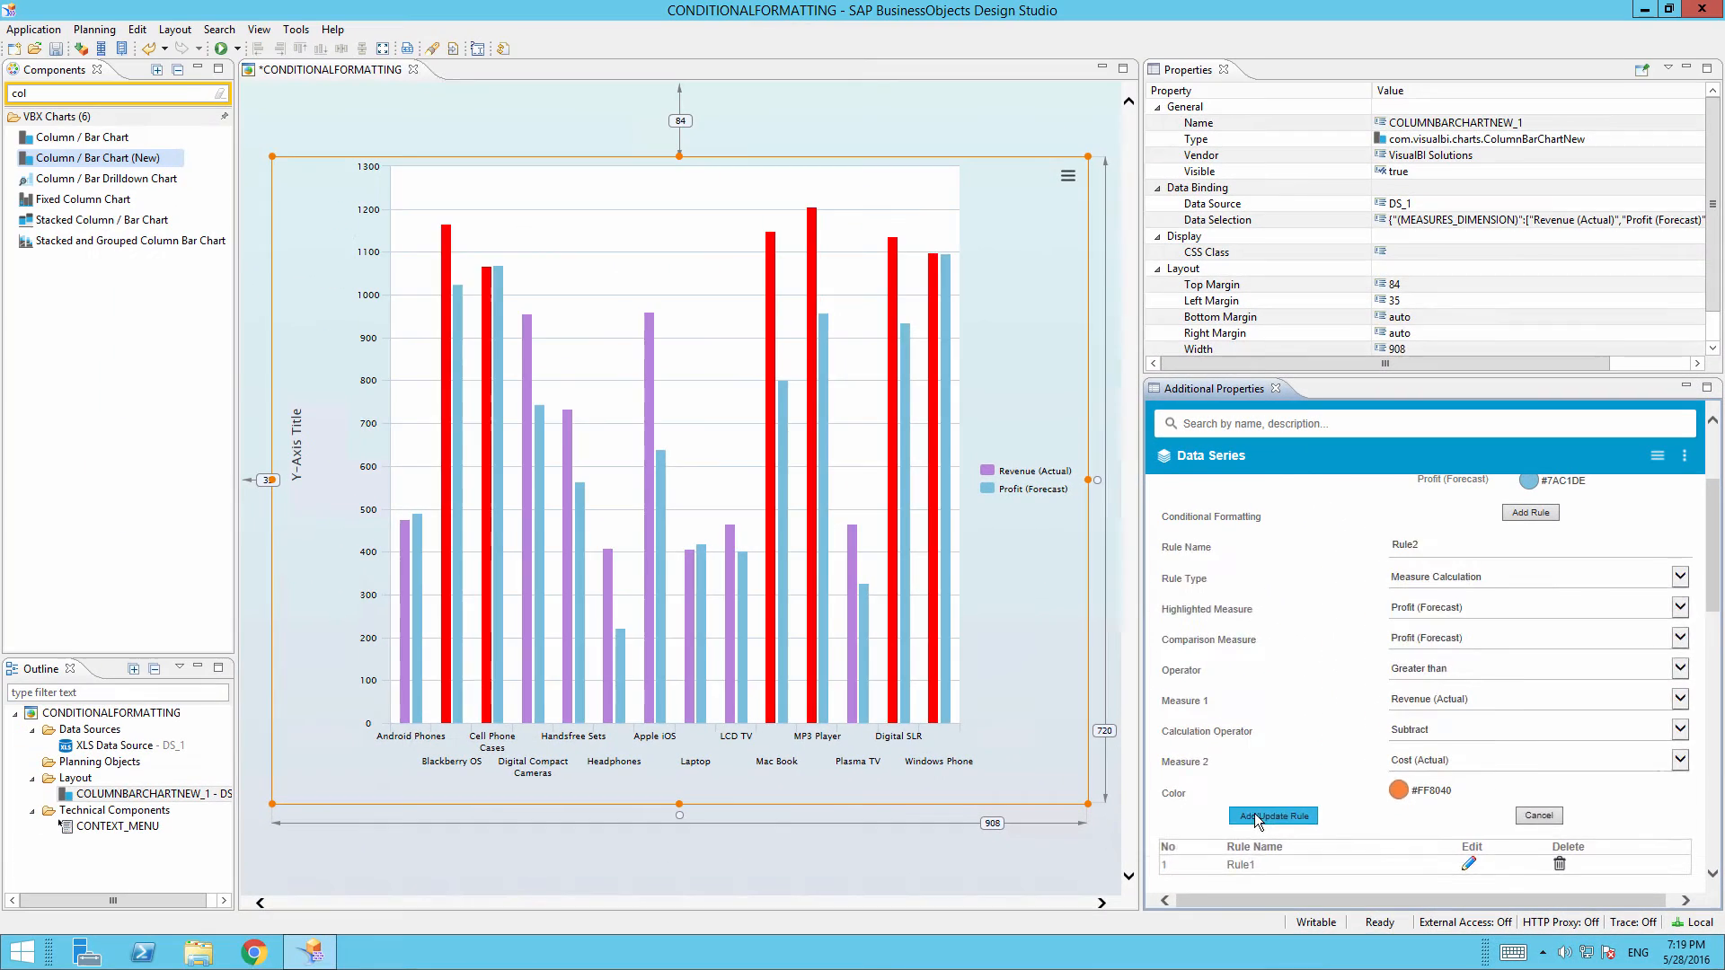
click(1256, 818)
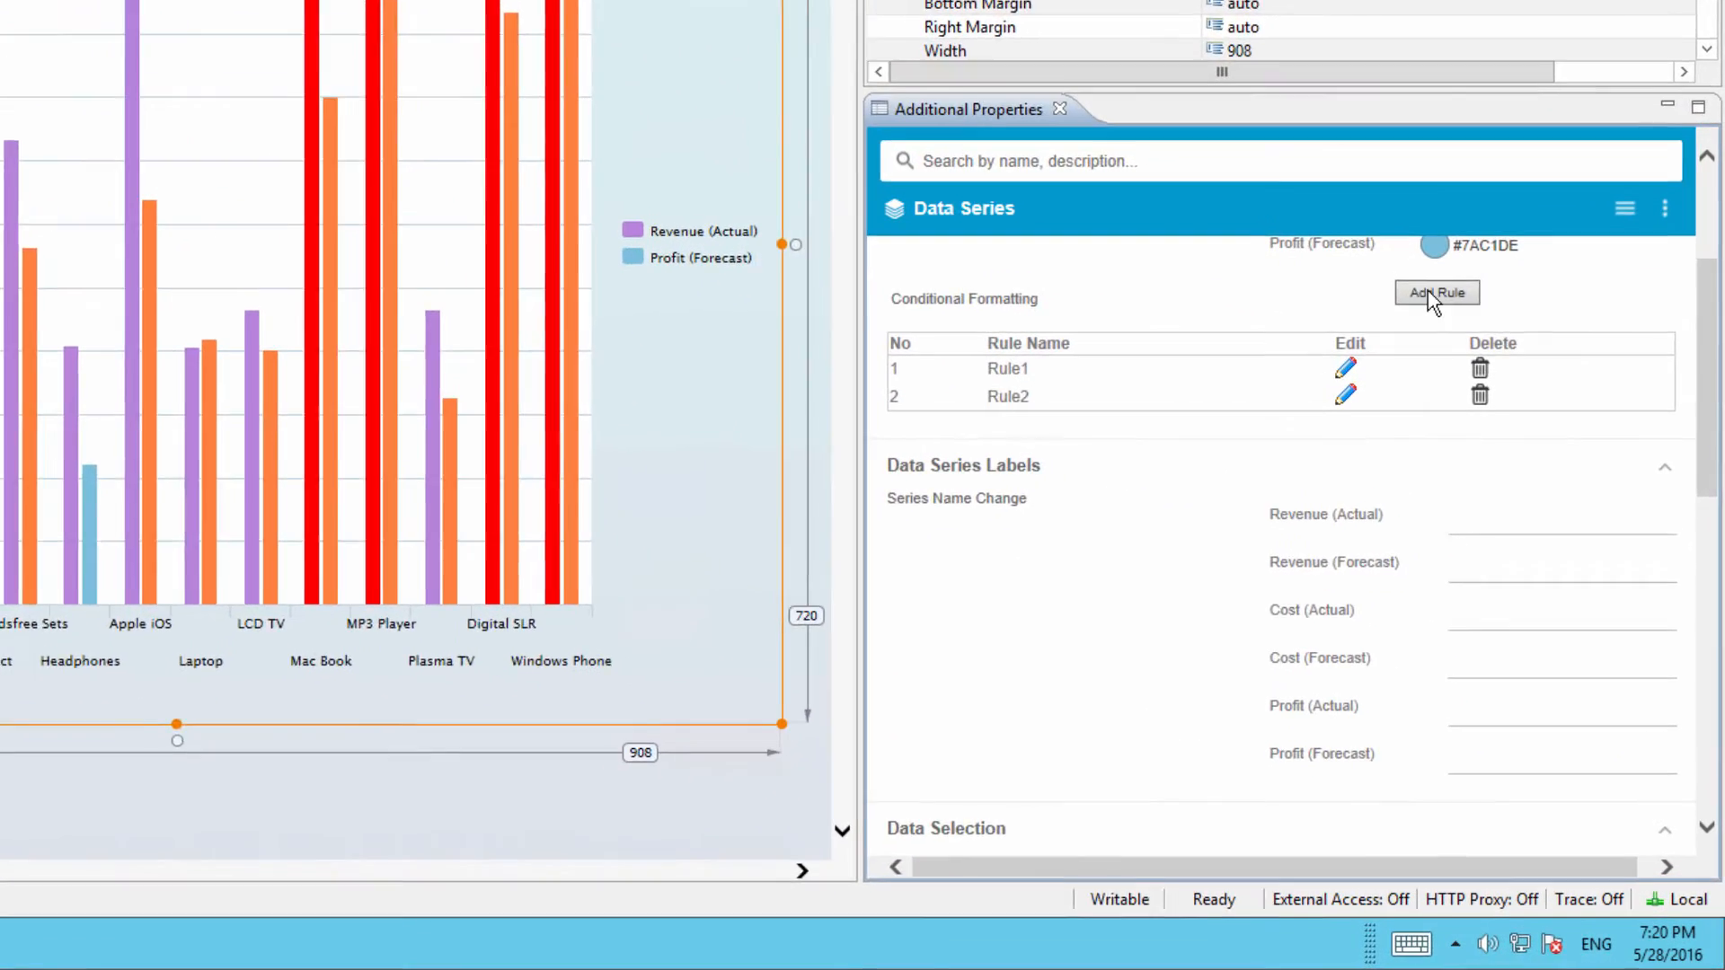
Create a third conditional formatting rule named Rule3 with the Target Value rule type
click(1520, 515)
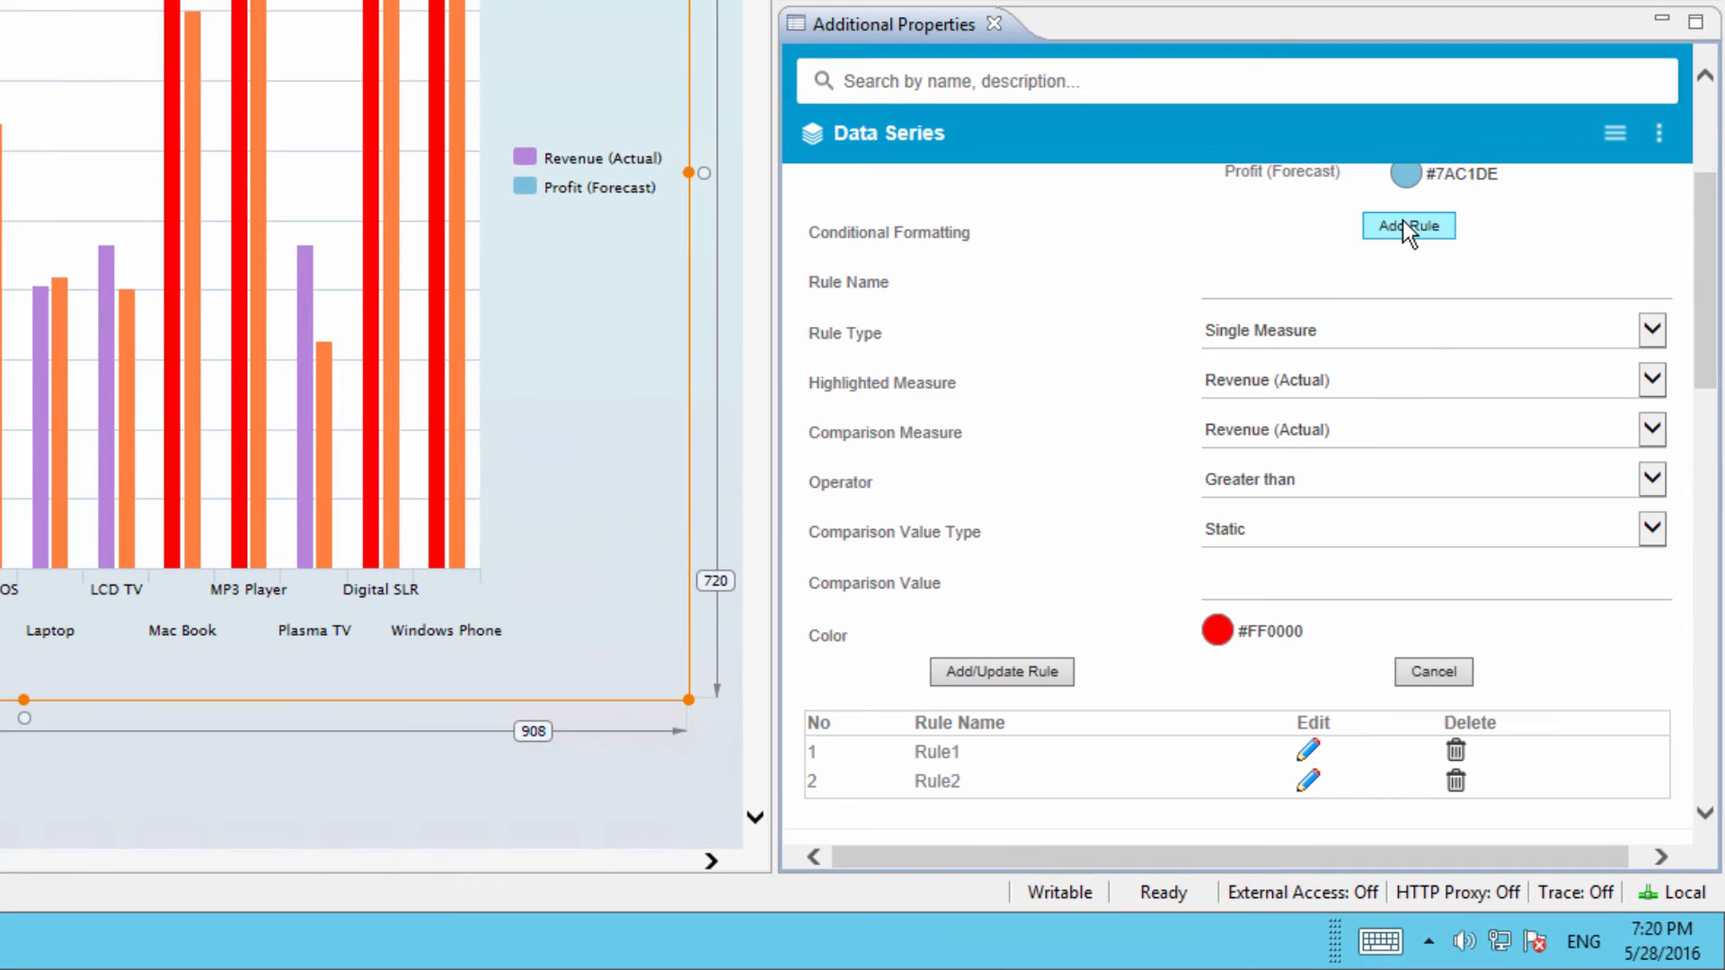
click(1251, 286)
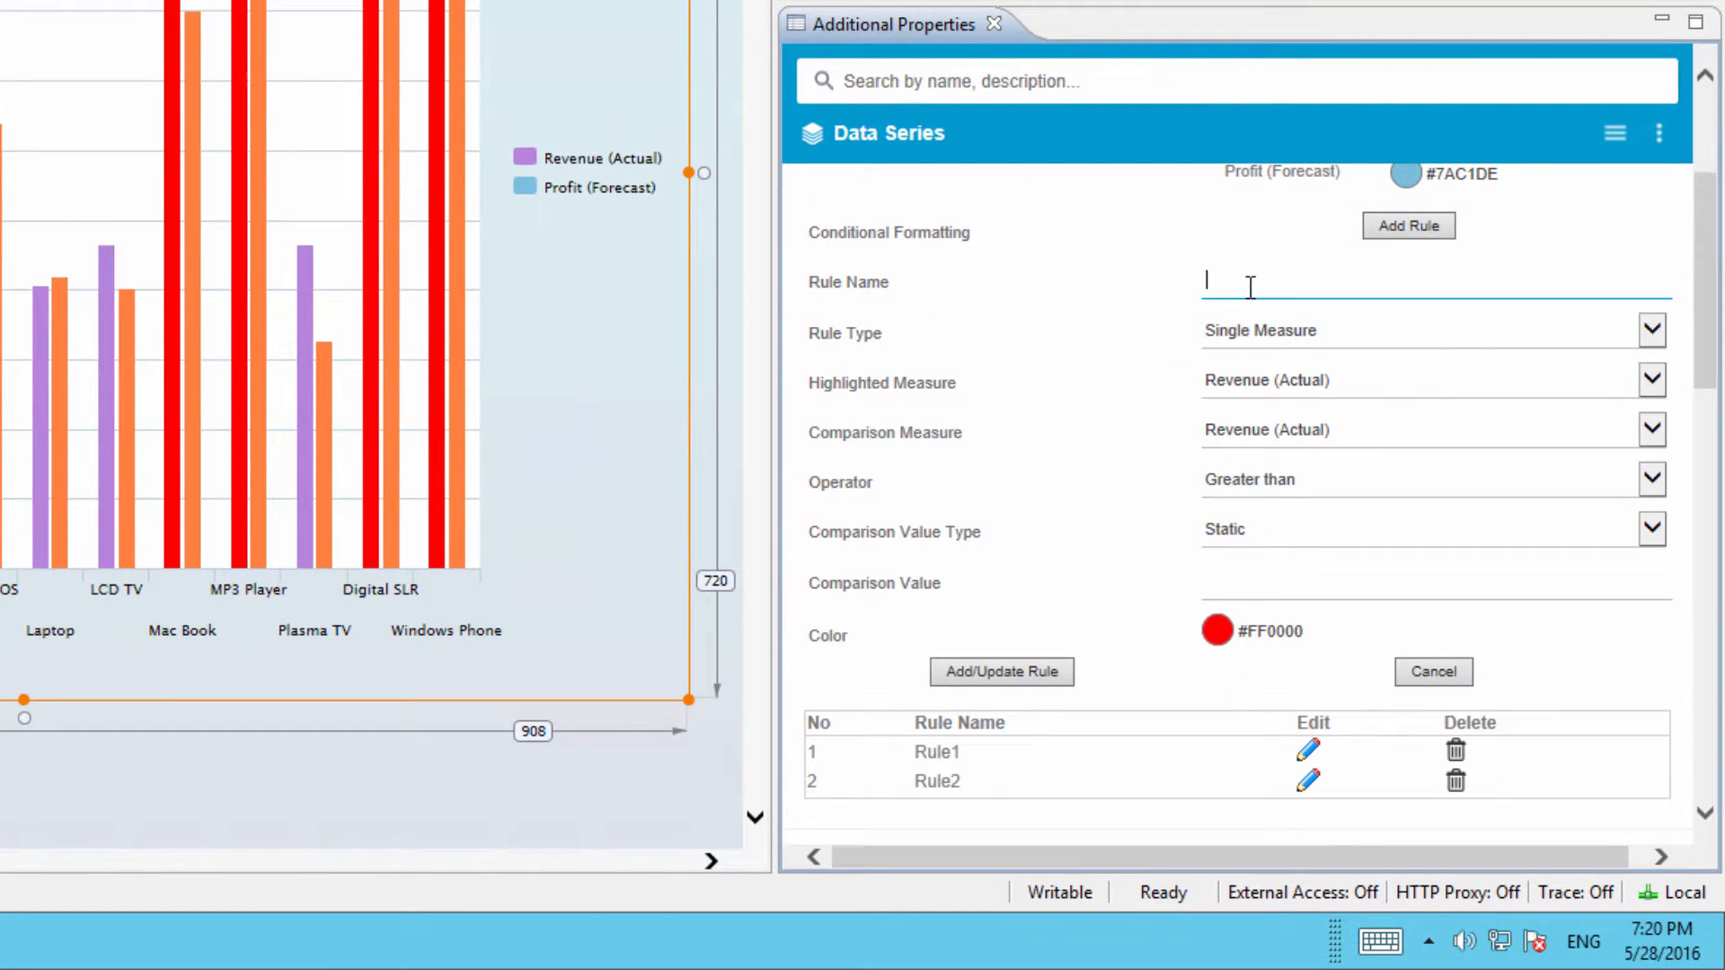
text(Rule3)
key(Tab)
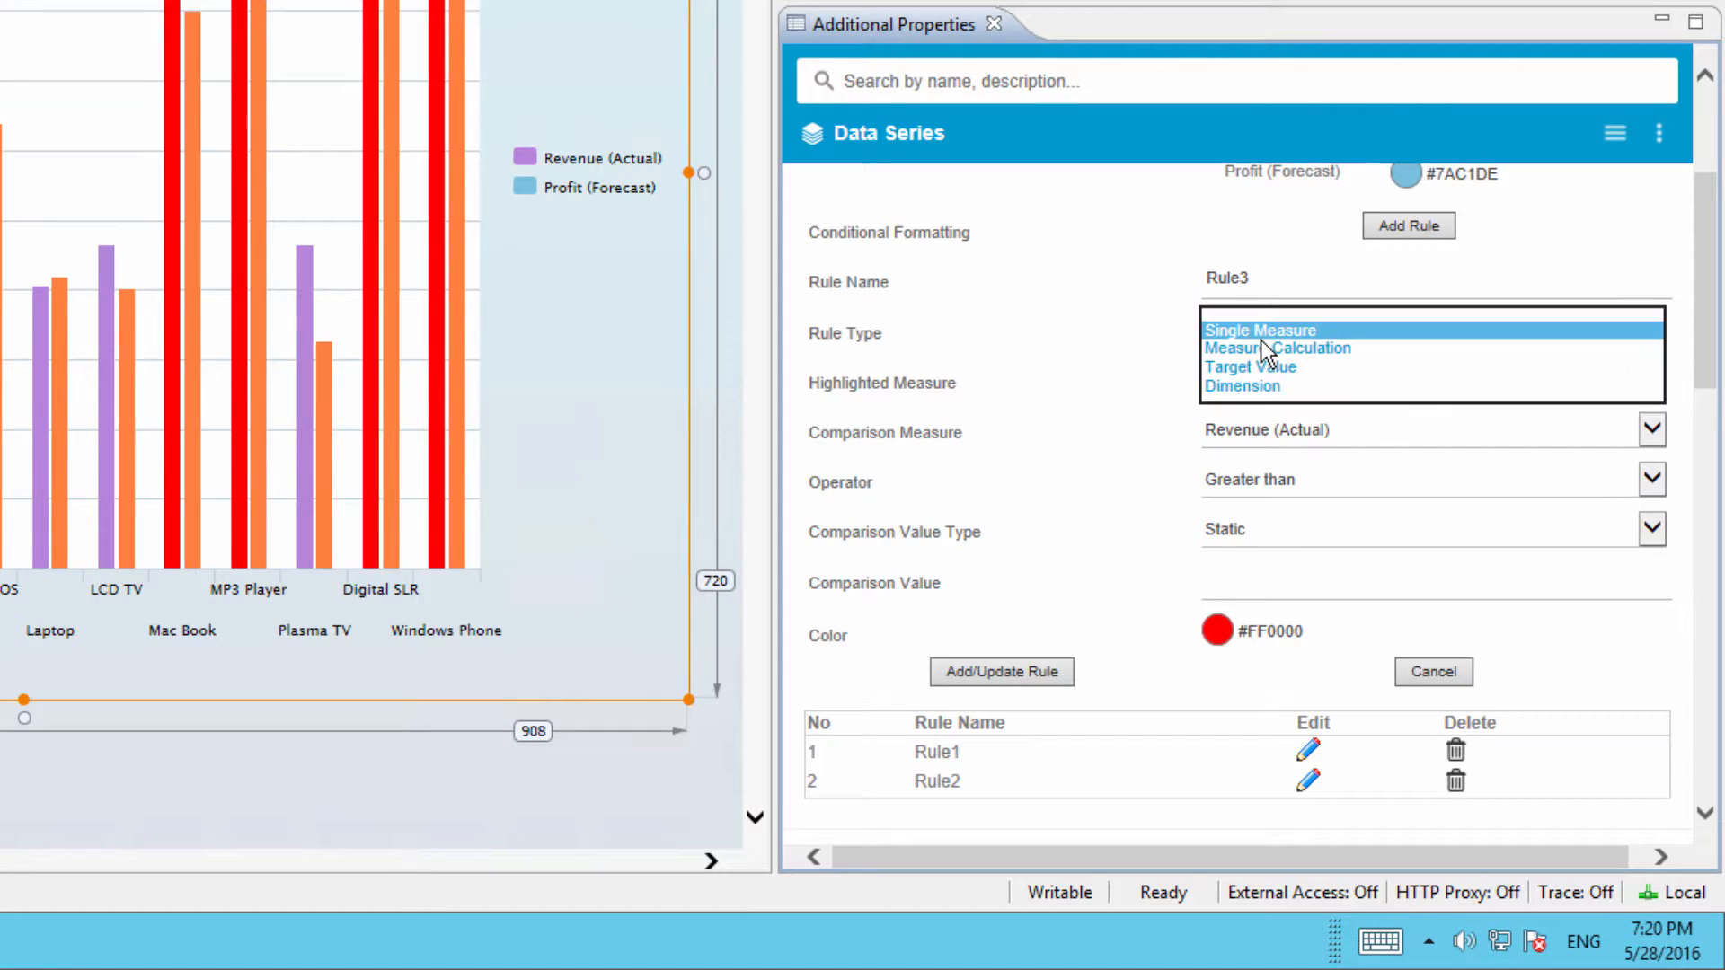
click(1259, 340)
click(1265, 360)
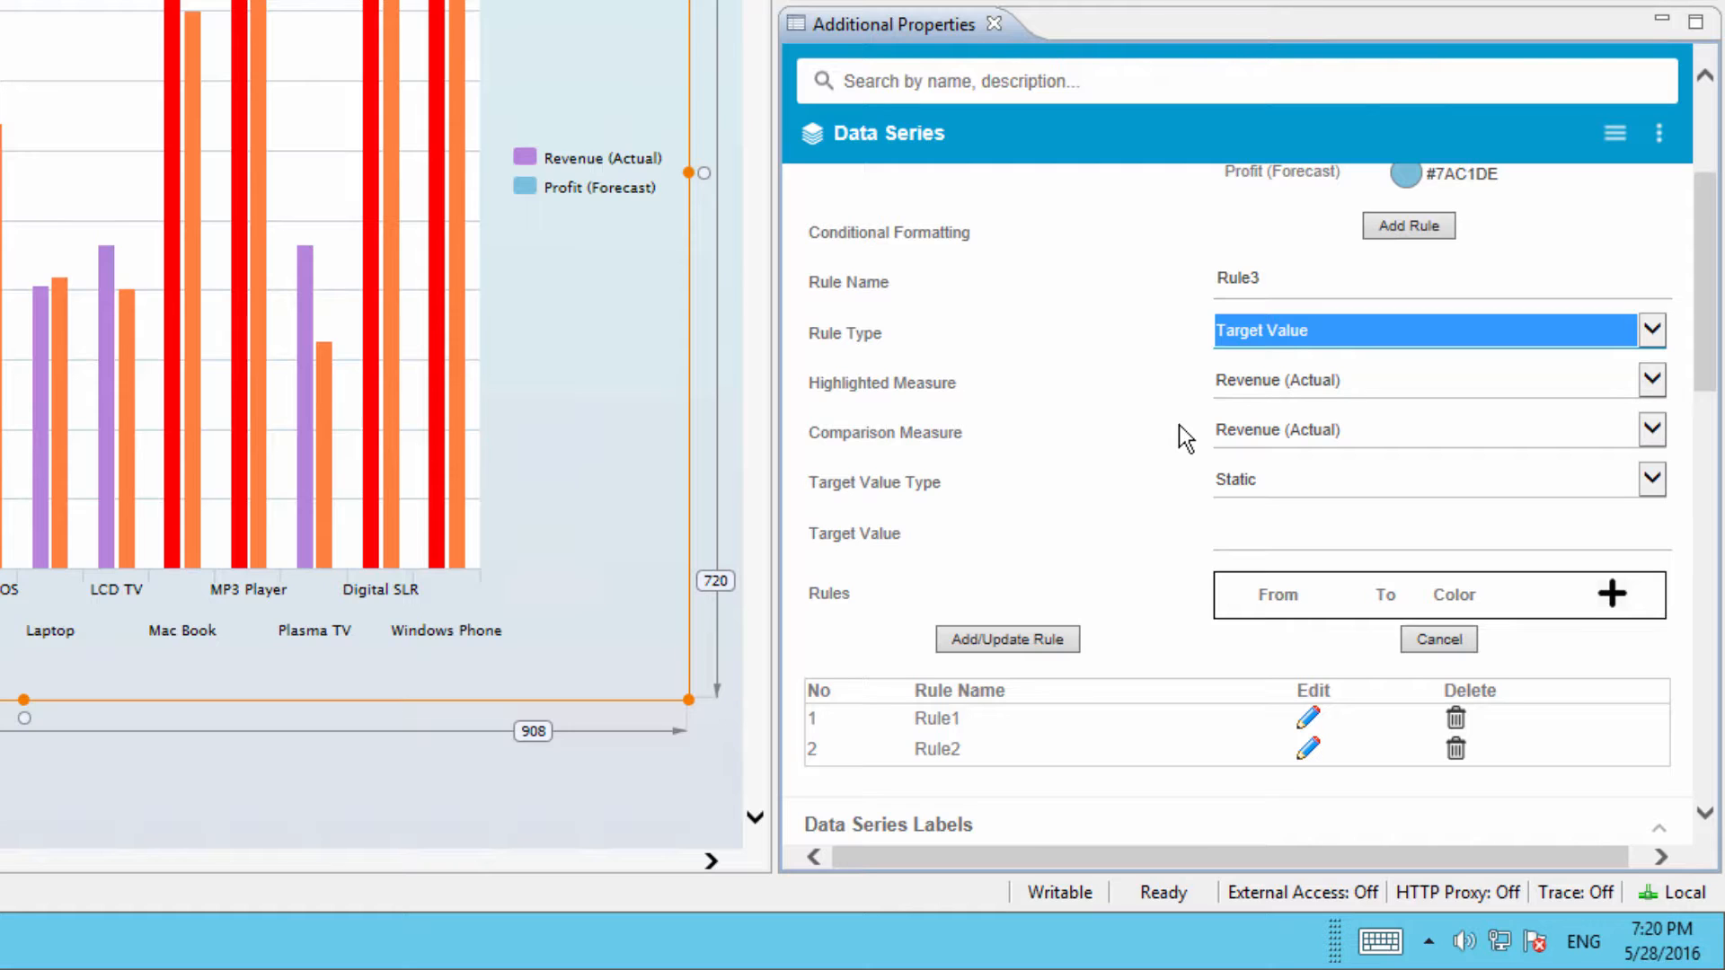
Set Rule3's highlighted measure to Profit (Forecast) and its comparison measure to Cost (Actual)
click(1245, 386)
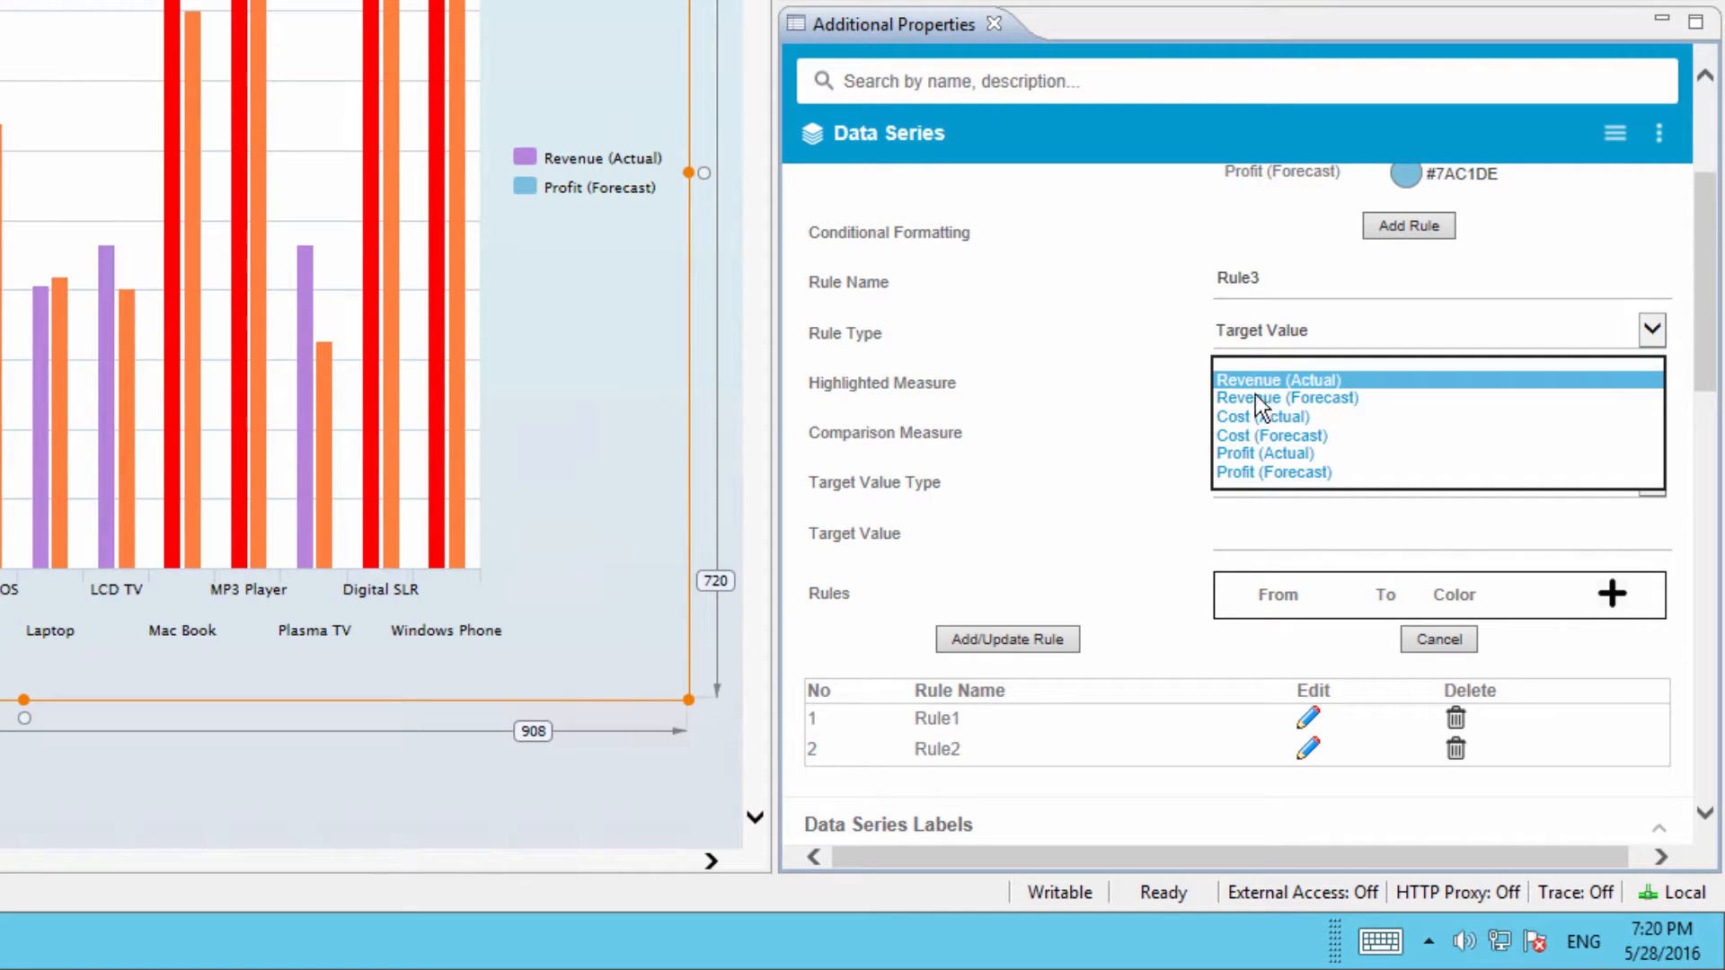
click(1252, 471)
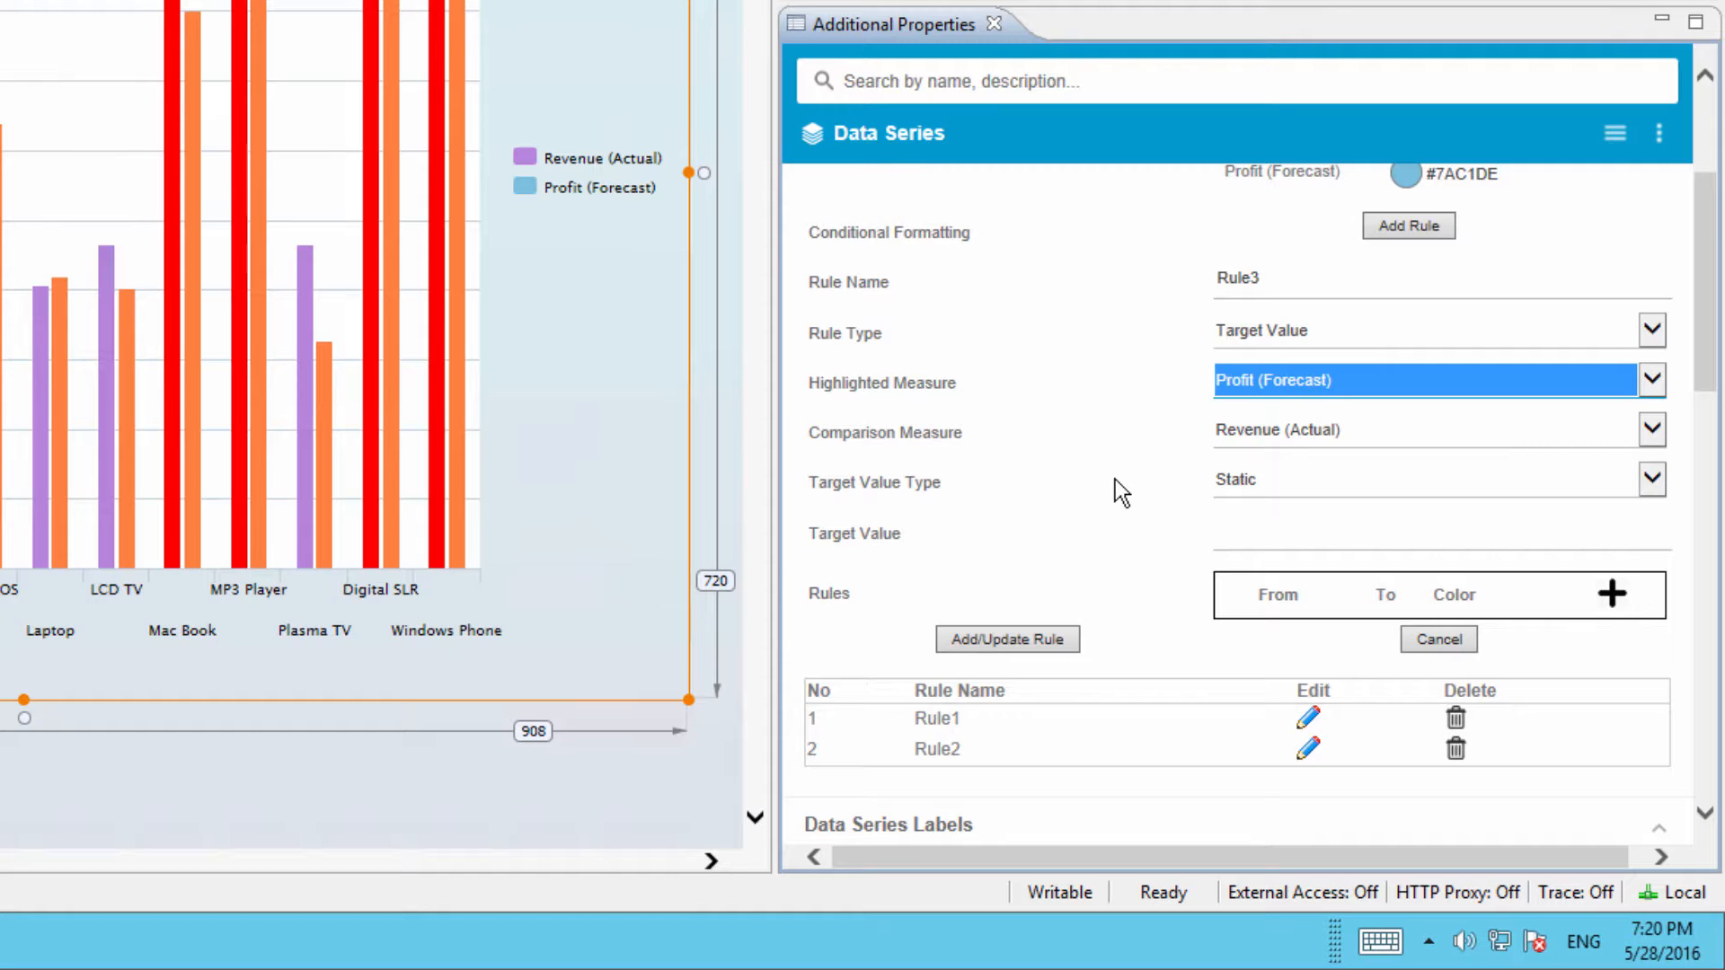
click(1274, 433)
click(1275, 466)
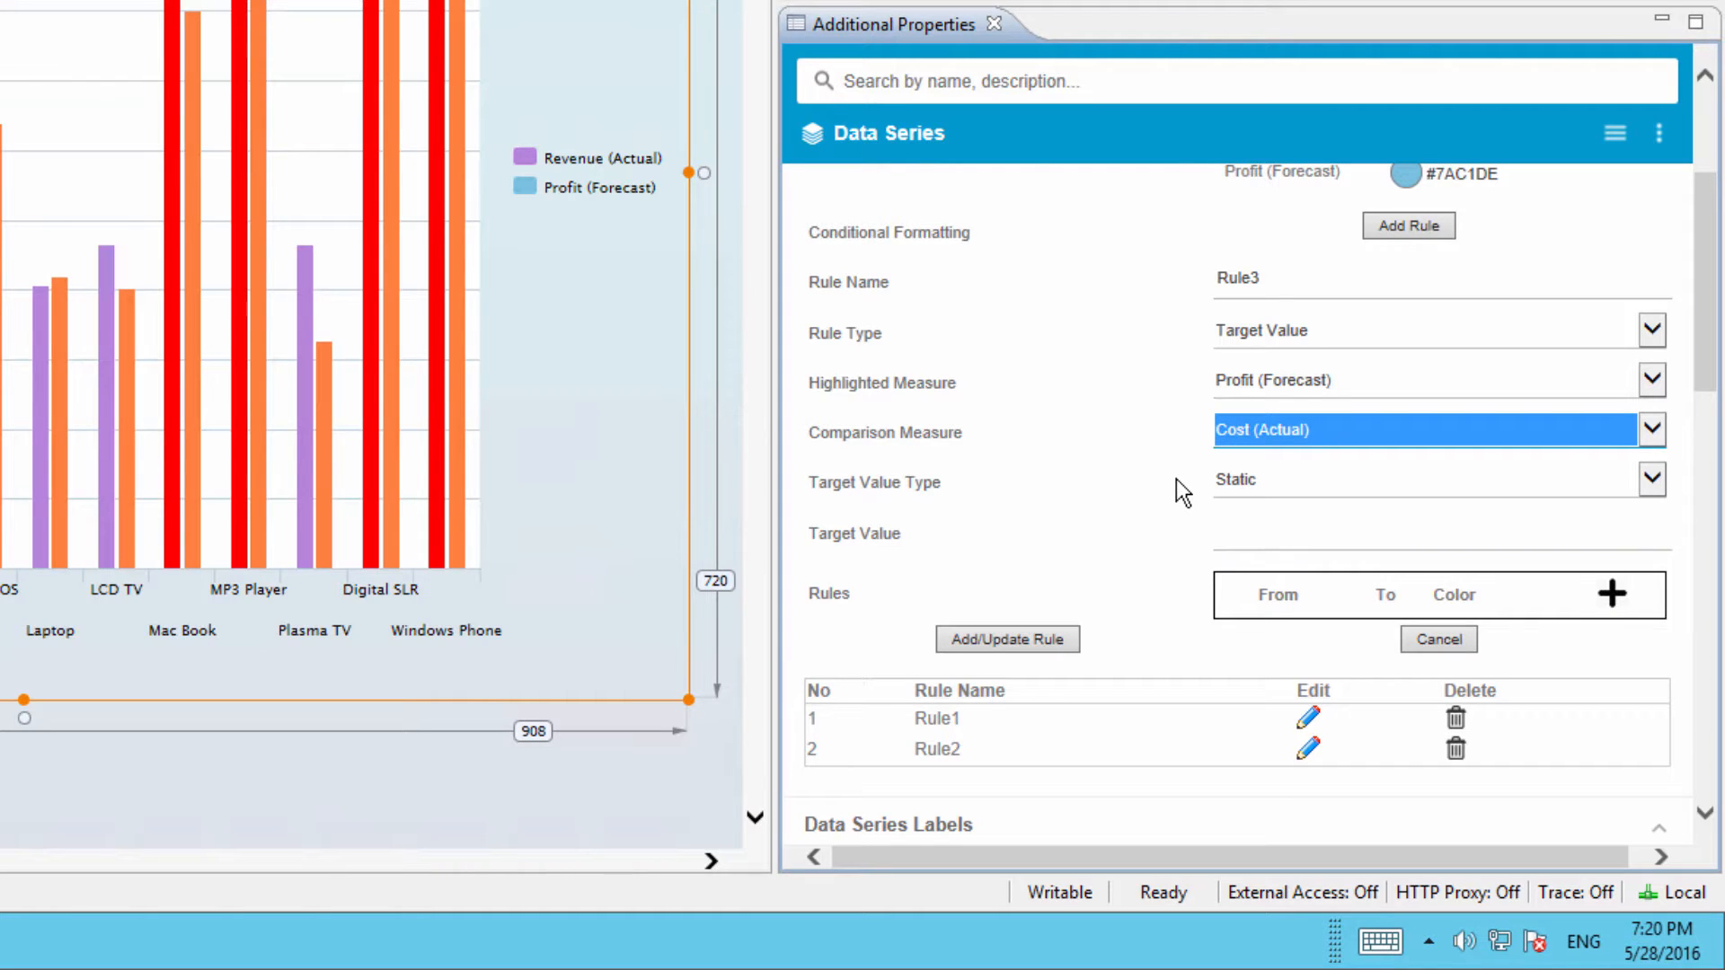
Make Rule3's target value dynamic and base it on Measure Selection
click(1274, 487)
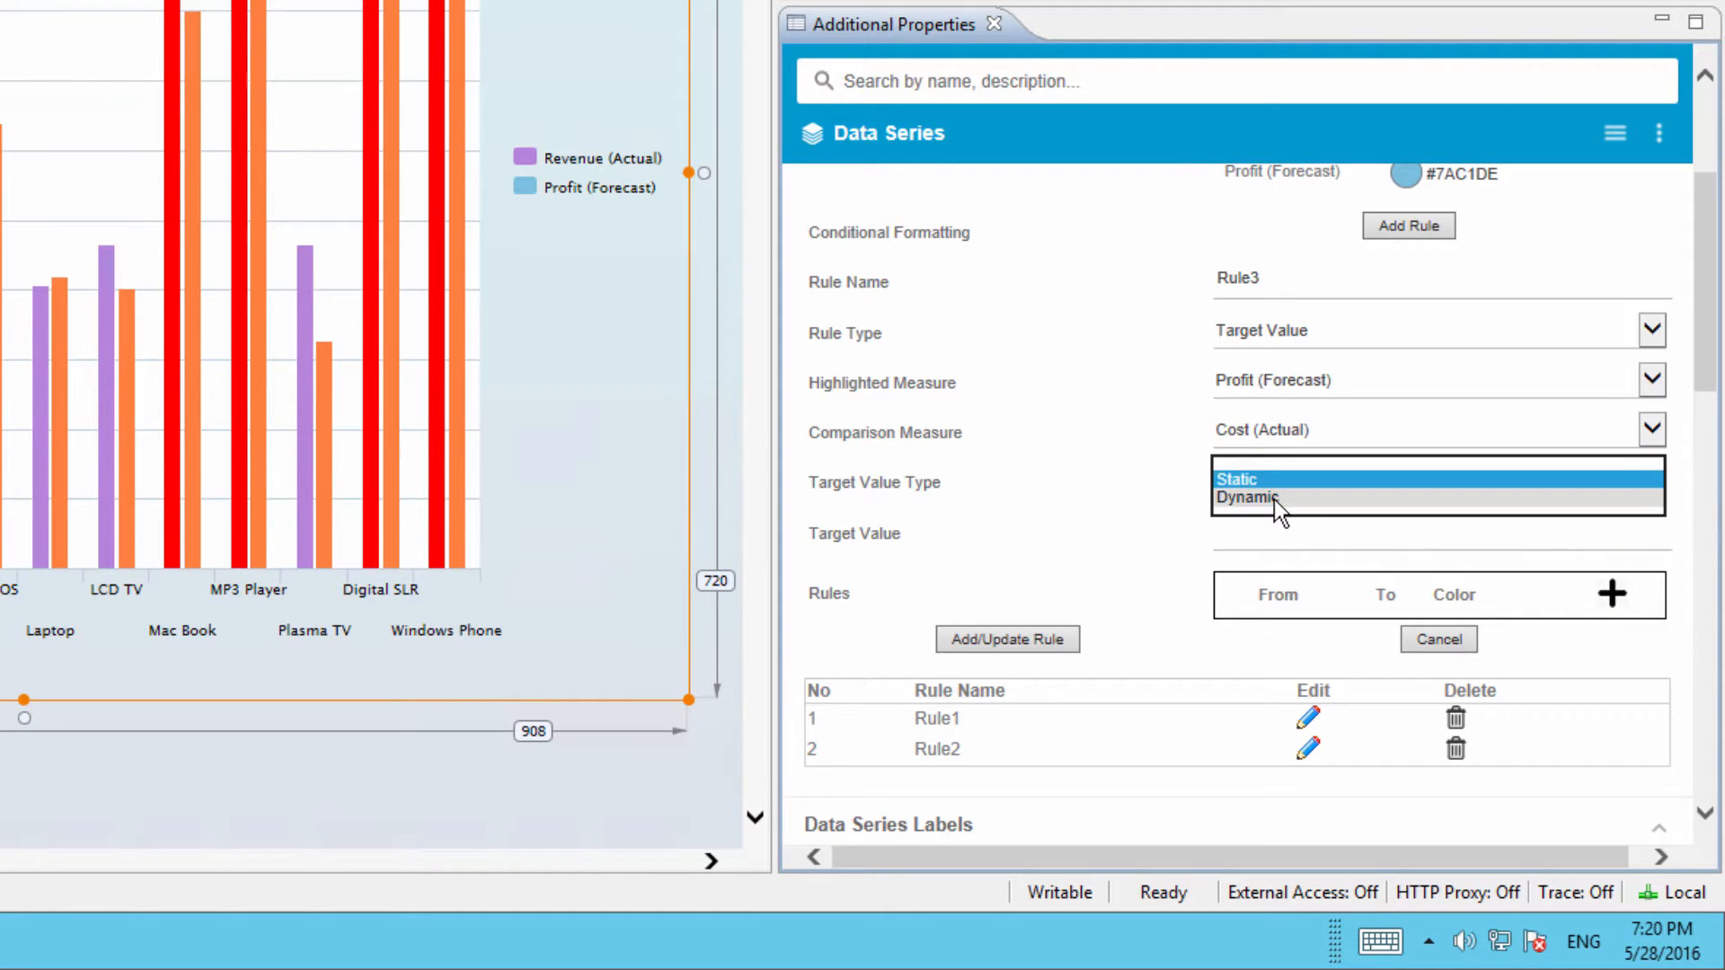
click(1273, 499)
click(1327, 530)
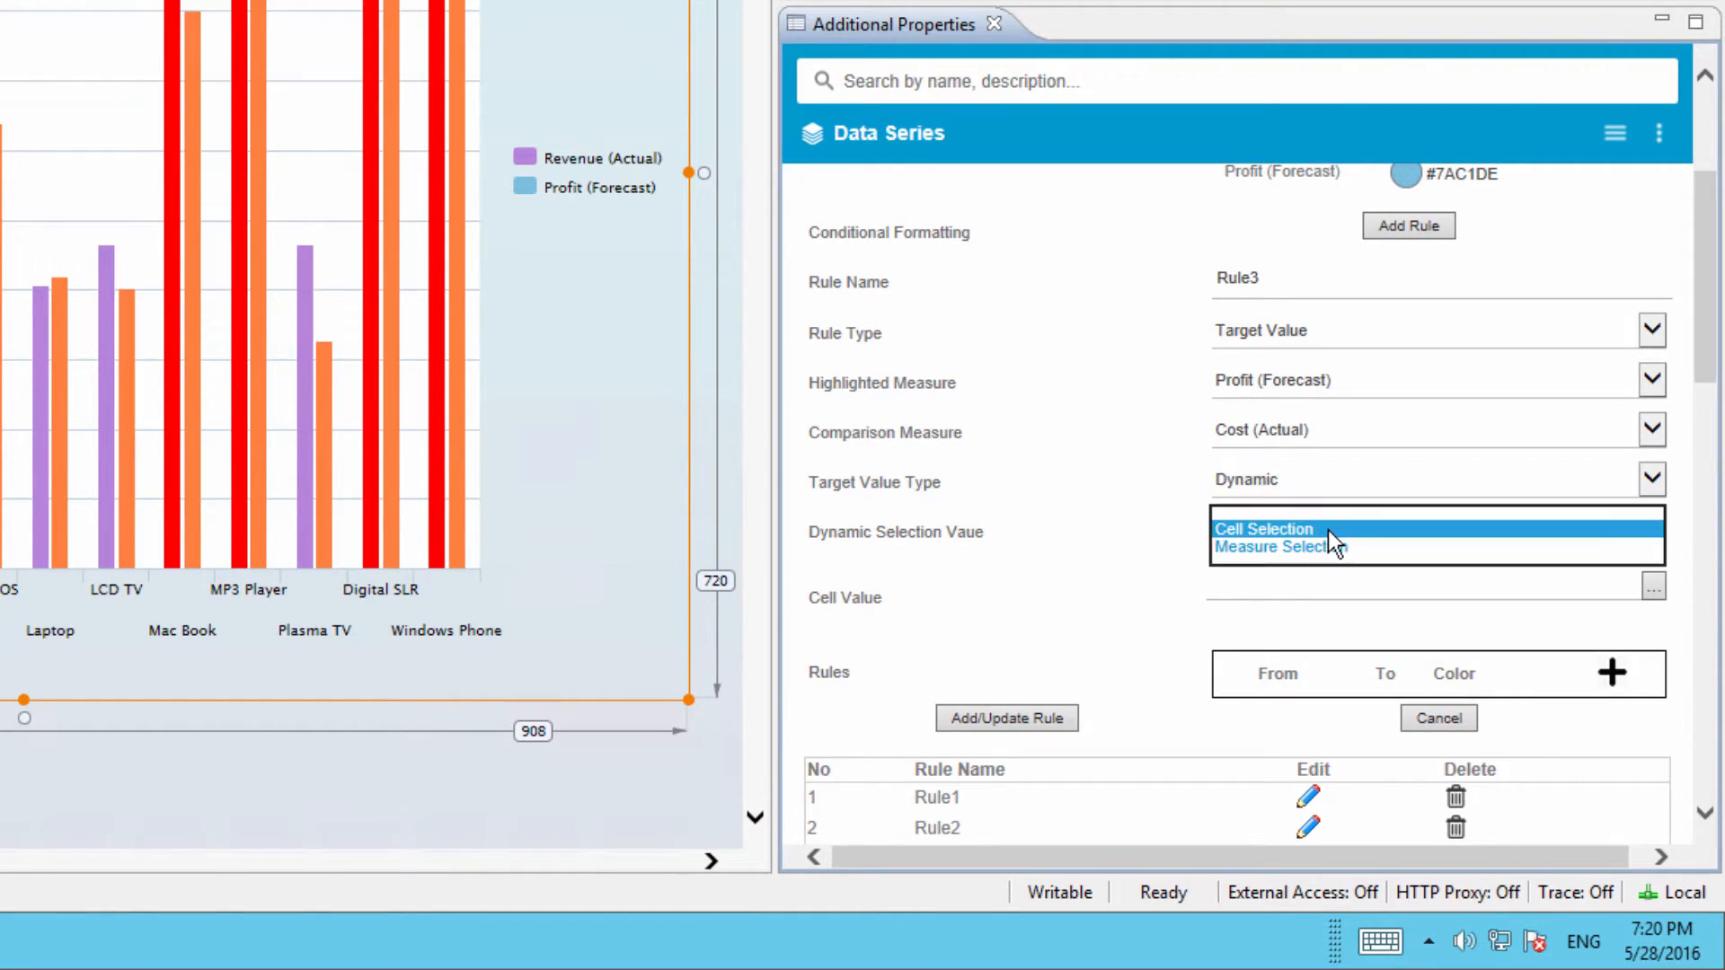
click(1328, 548)
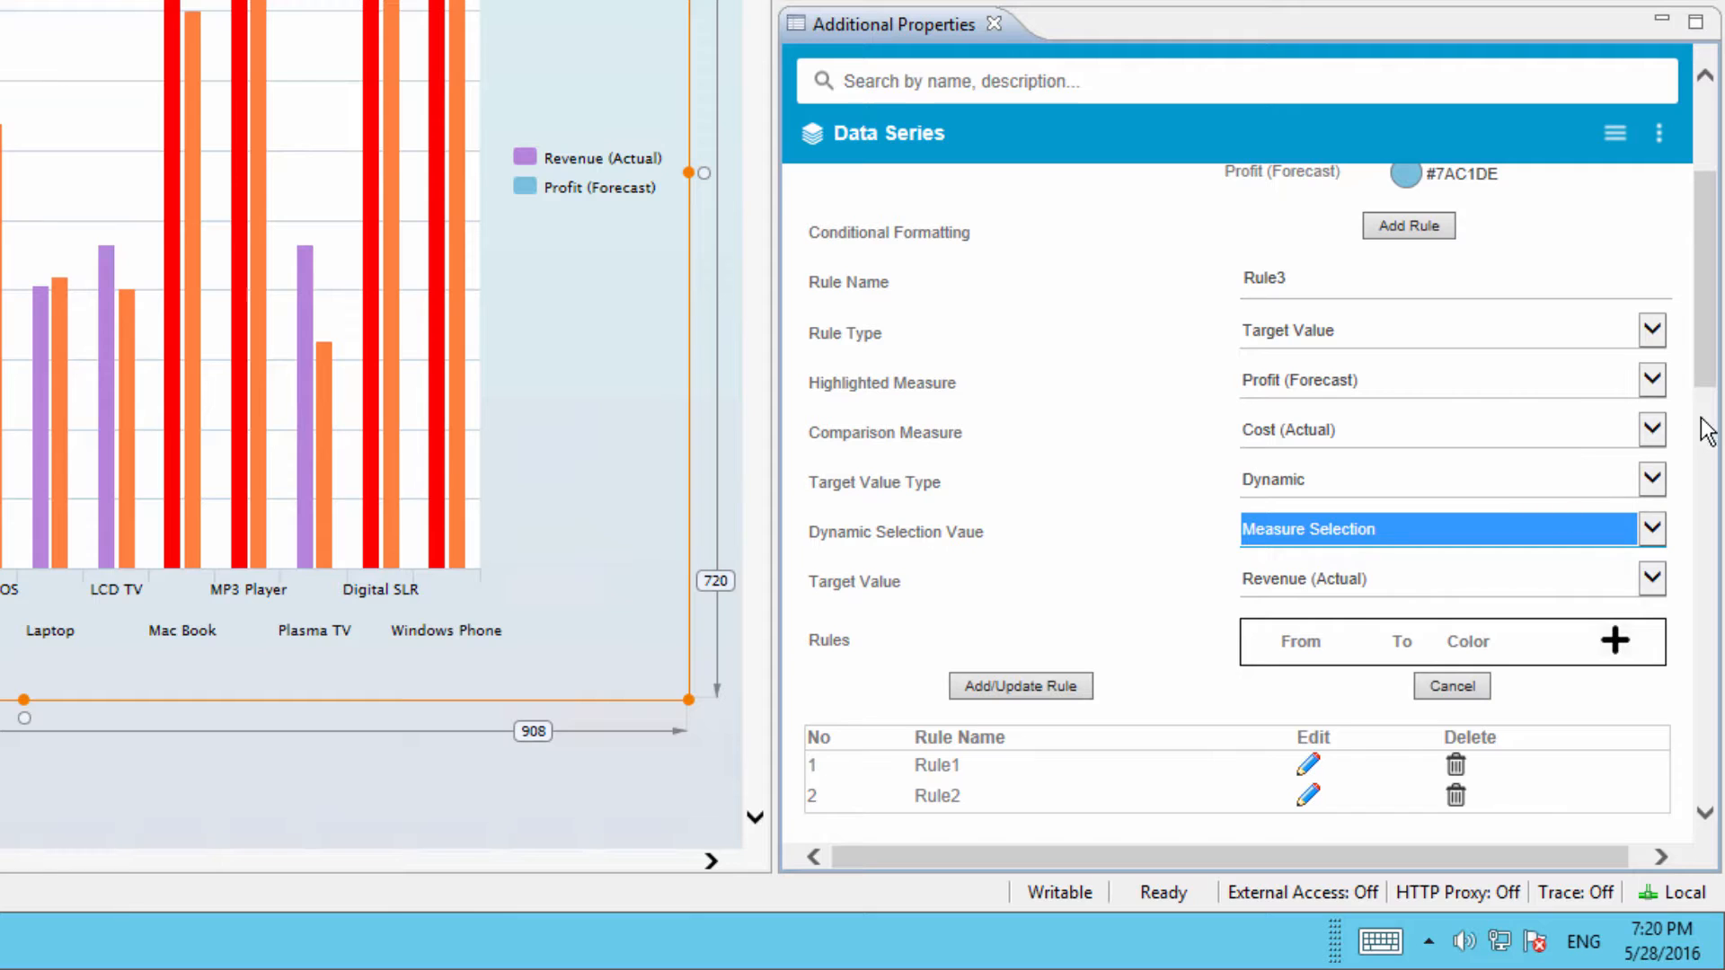
Add three blank percentage range rows to Rule3's rules table
scroll(1706, 400, down, 2)
scroll(1707, 395, down, 1)
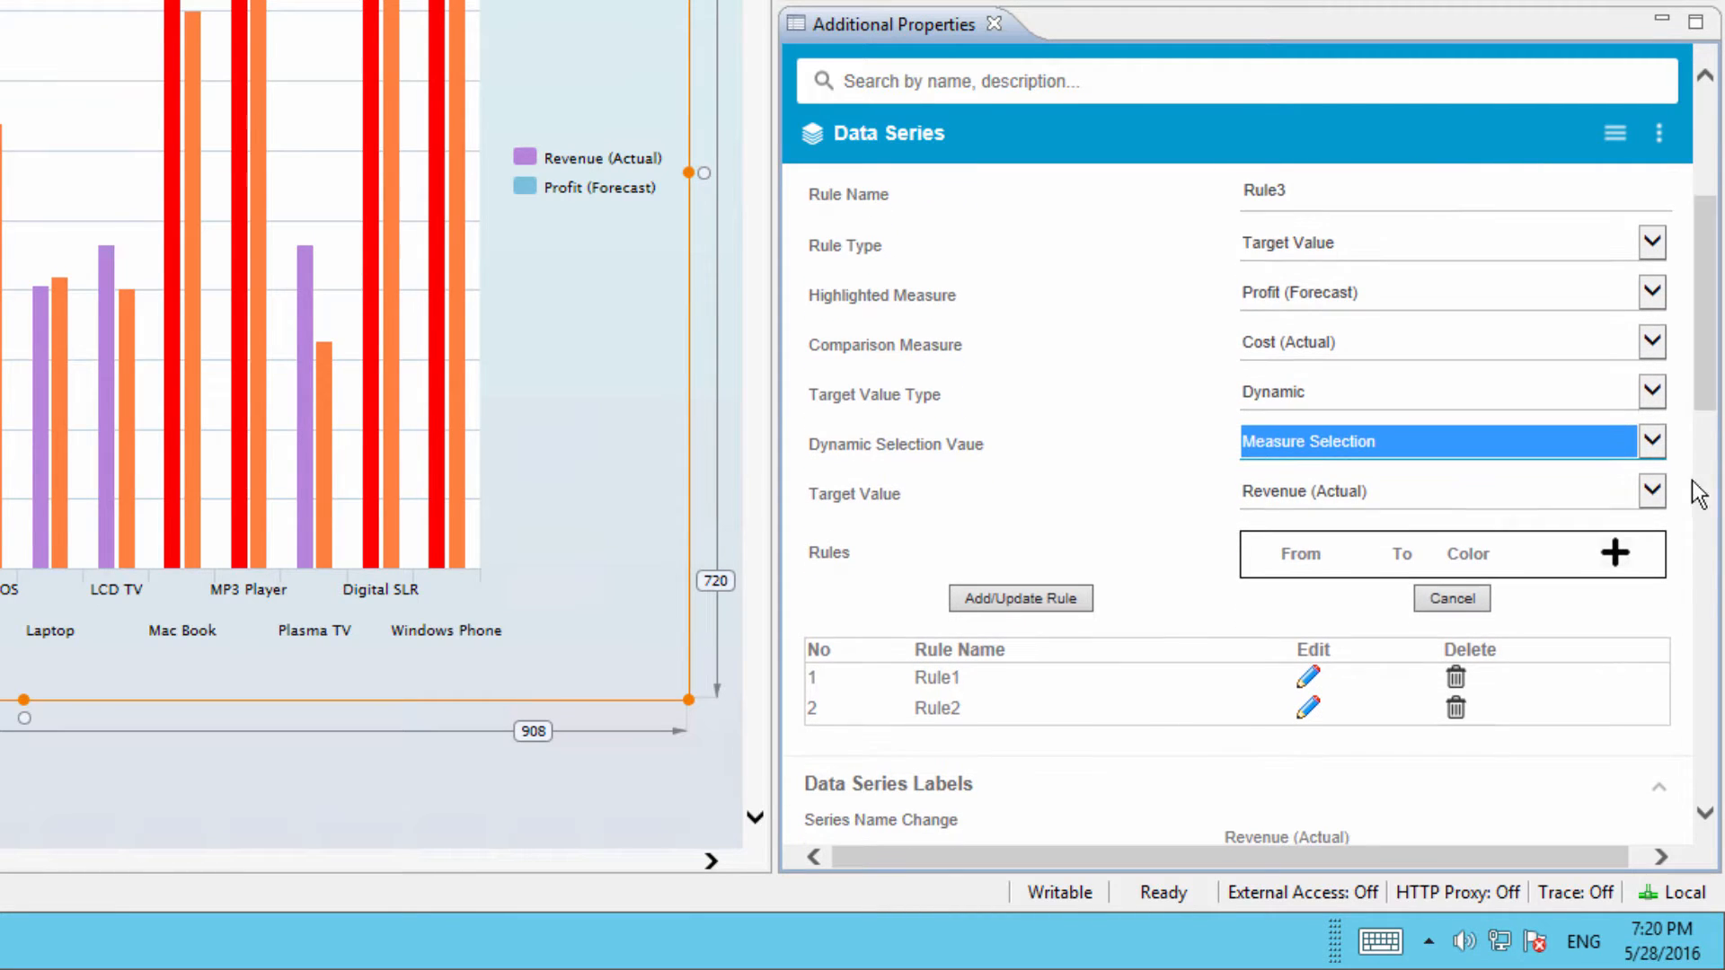
click(1615, 553)
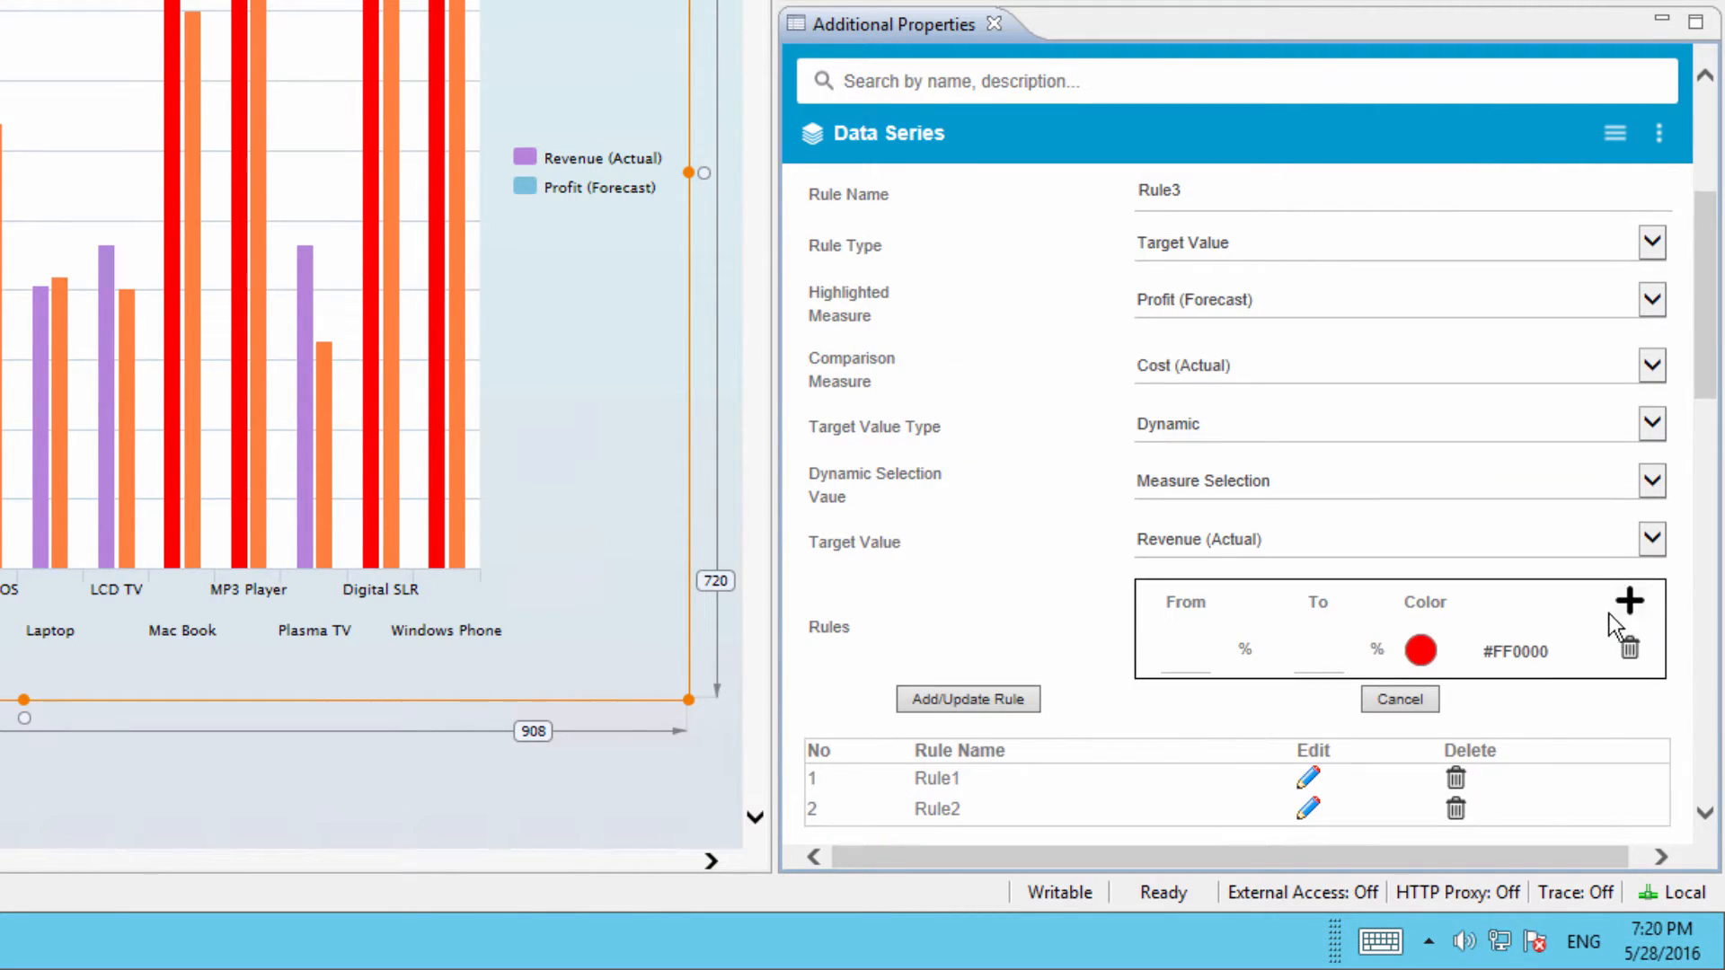
click(1631, 603)
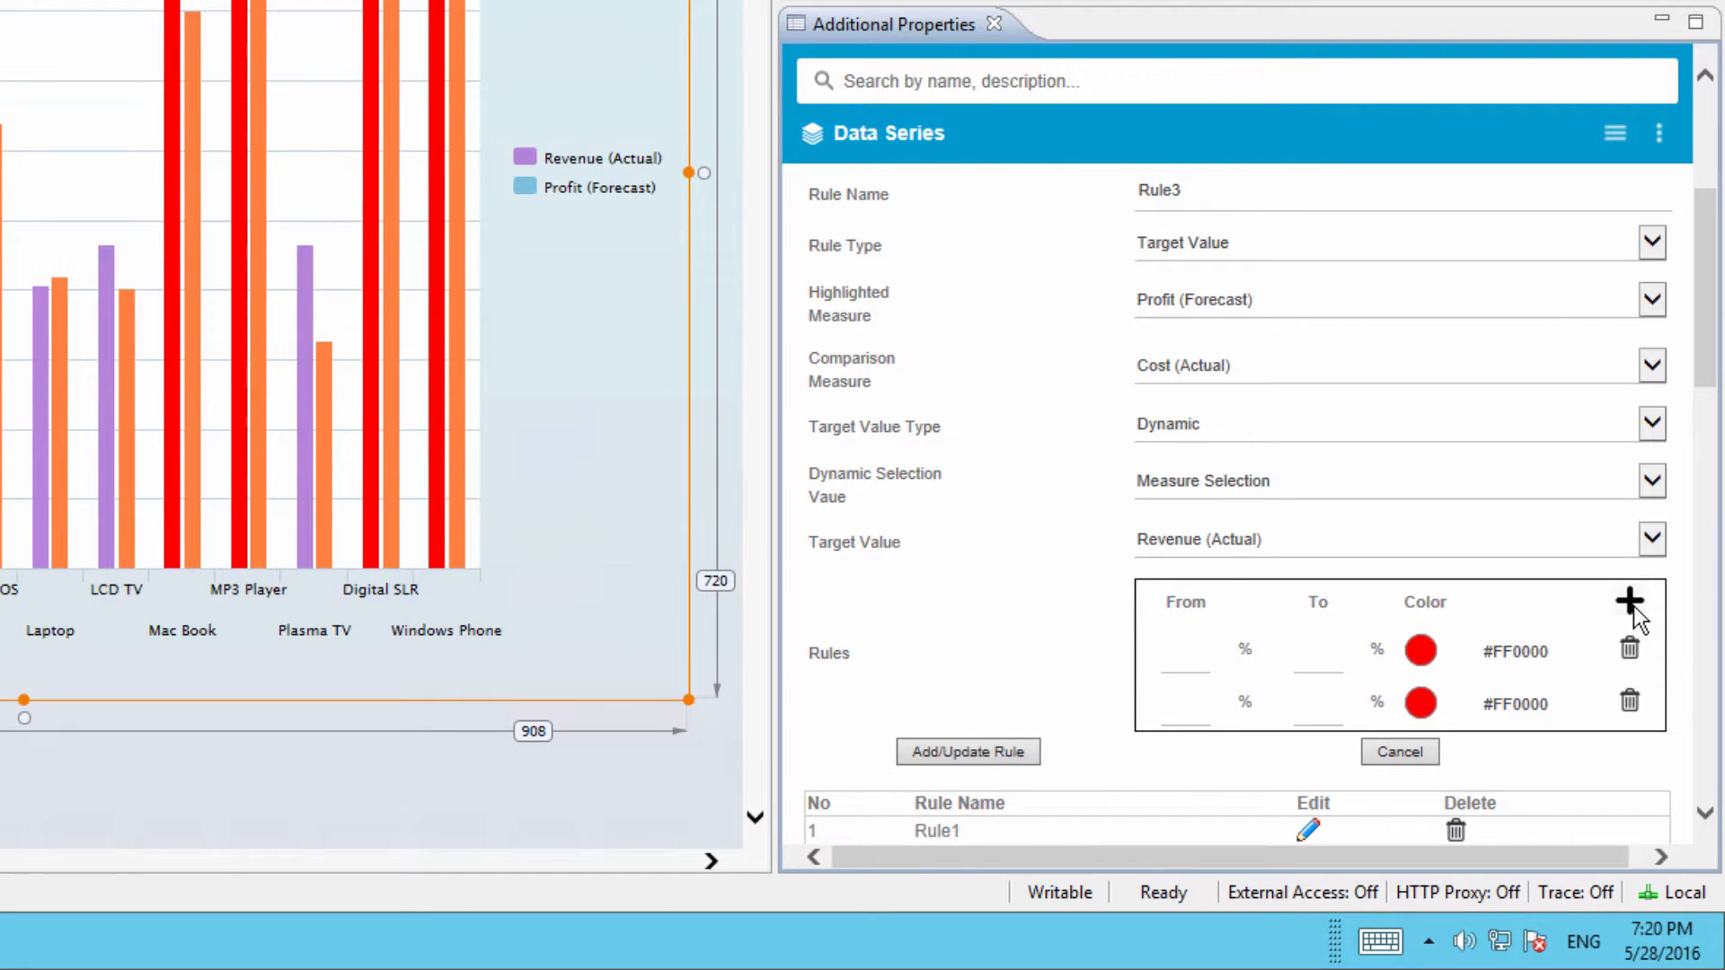
click(1631, 604)
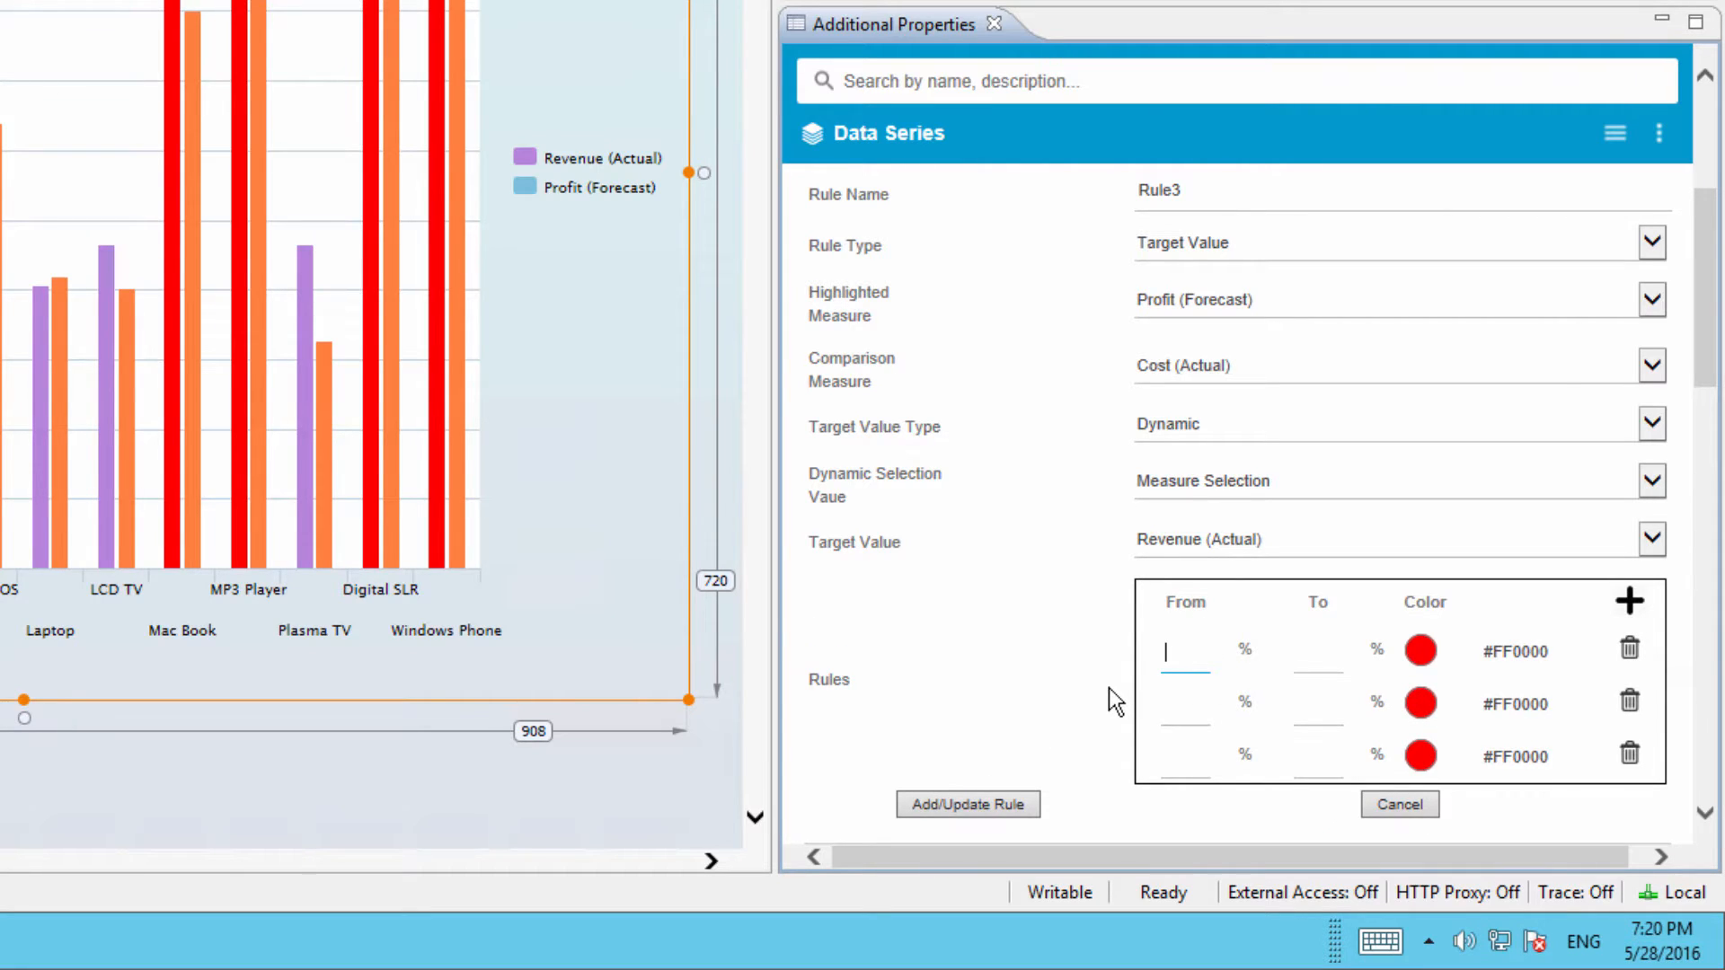
Set Rule3's first range to 0 to 25 % with the green color #008040
text(0)
key(Tab)
text(25)
click(1421, 652)
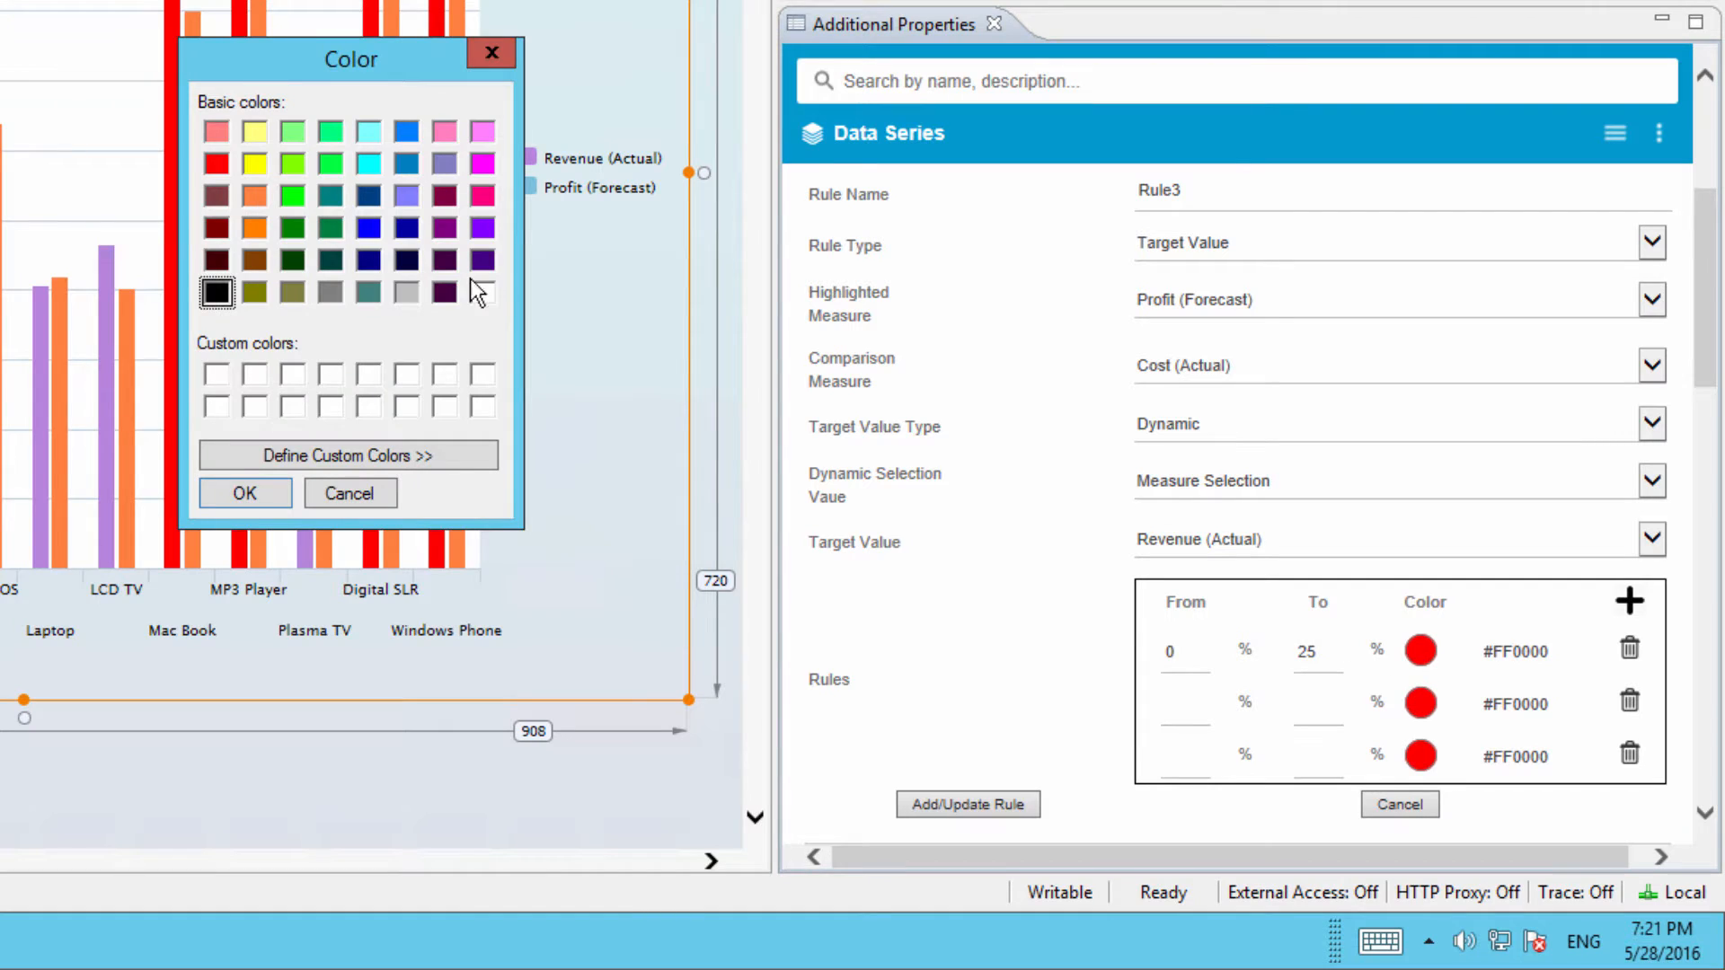
click(332, 223)
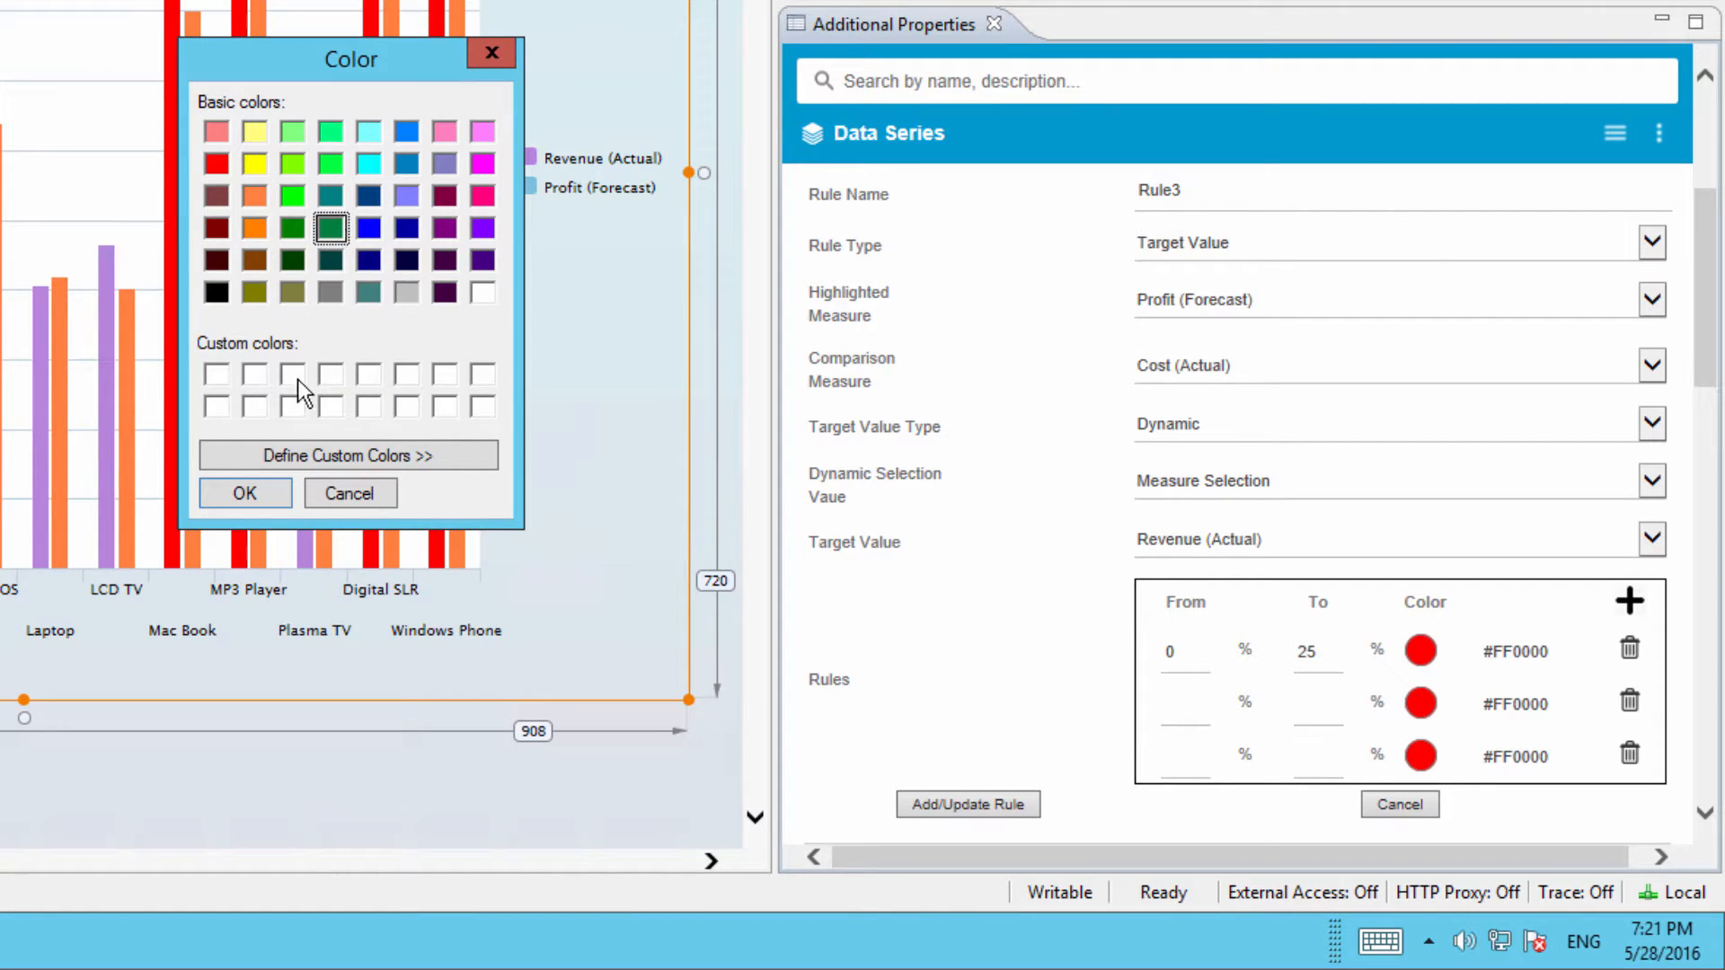
click(257, 498)
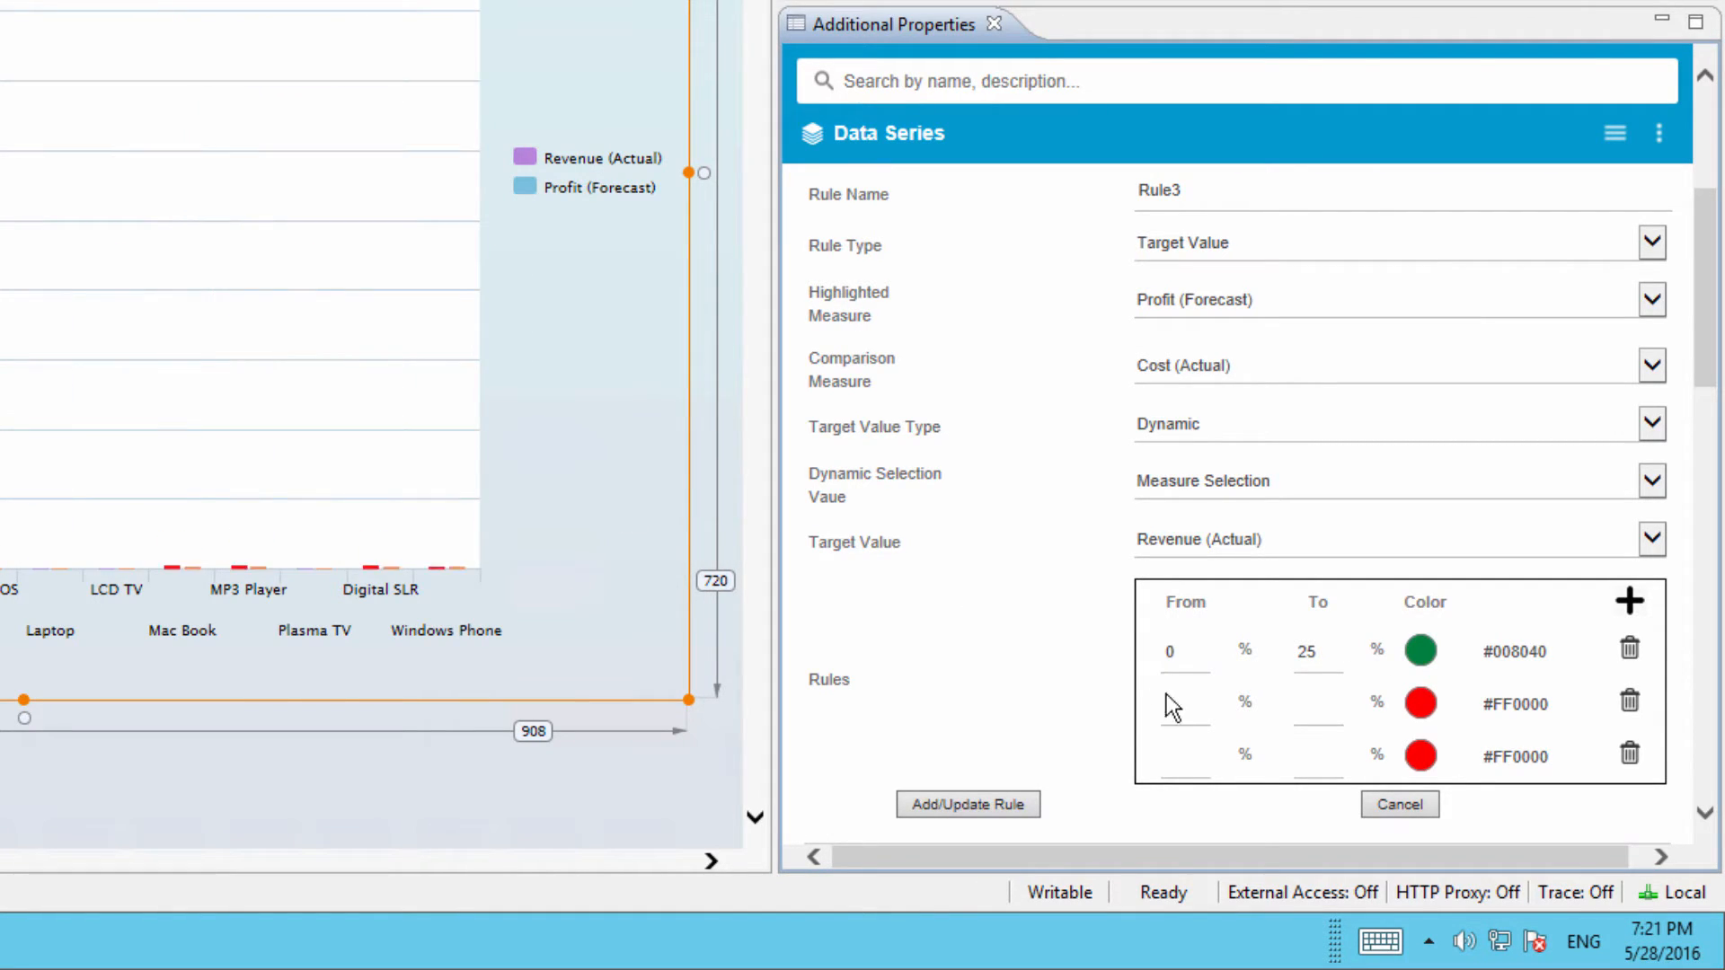
Set Rule3's second range to 26 to 40 % with the orange color #FF8040
click(1180, 707)
text(26)
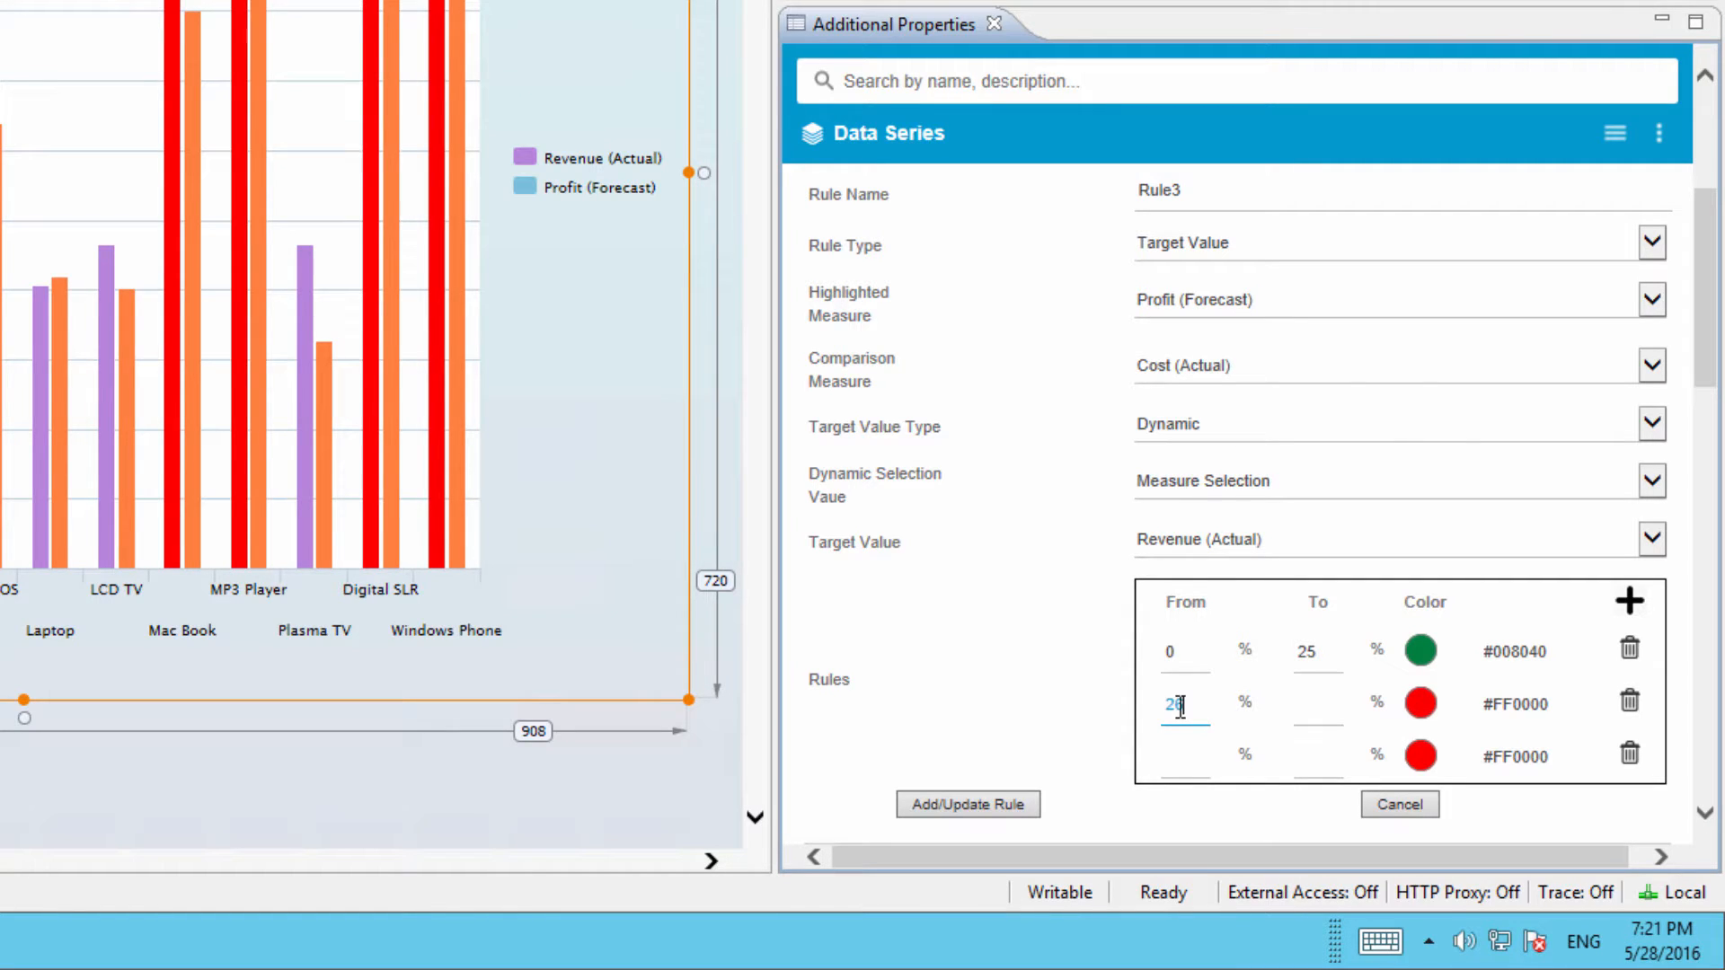
key(Tab)
text(40)
key(Tab)
click(1420, 704)
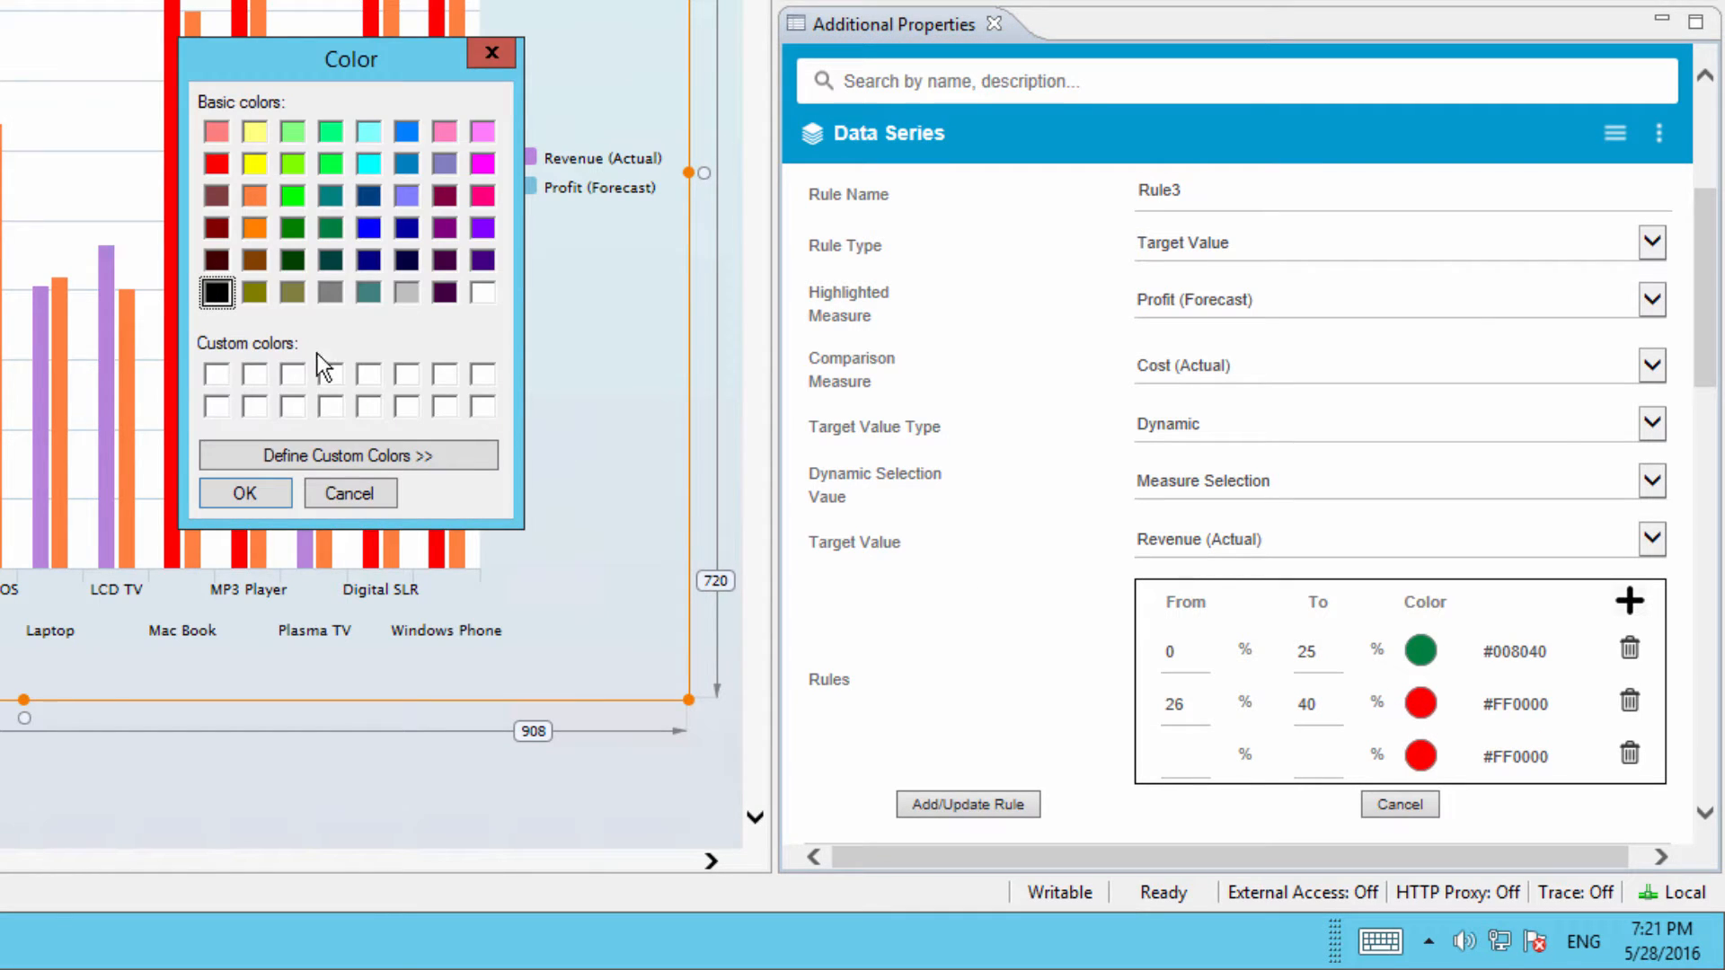
click(252, 202)
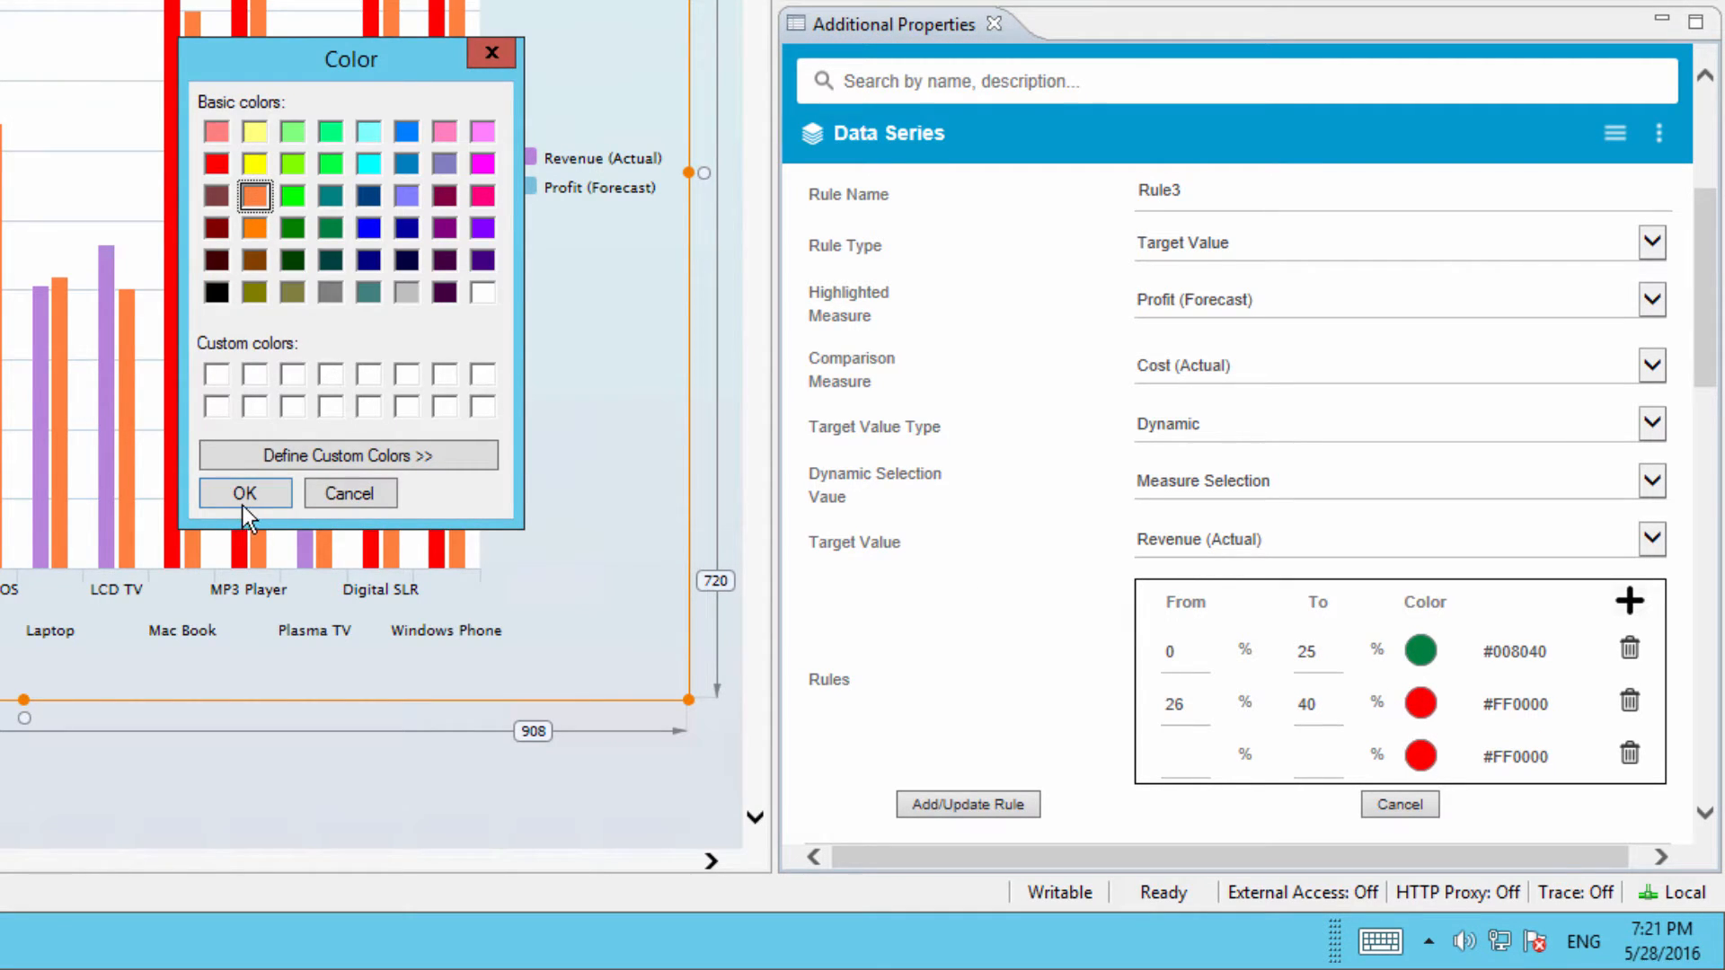
click(242, 495)
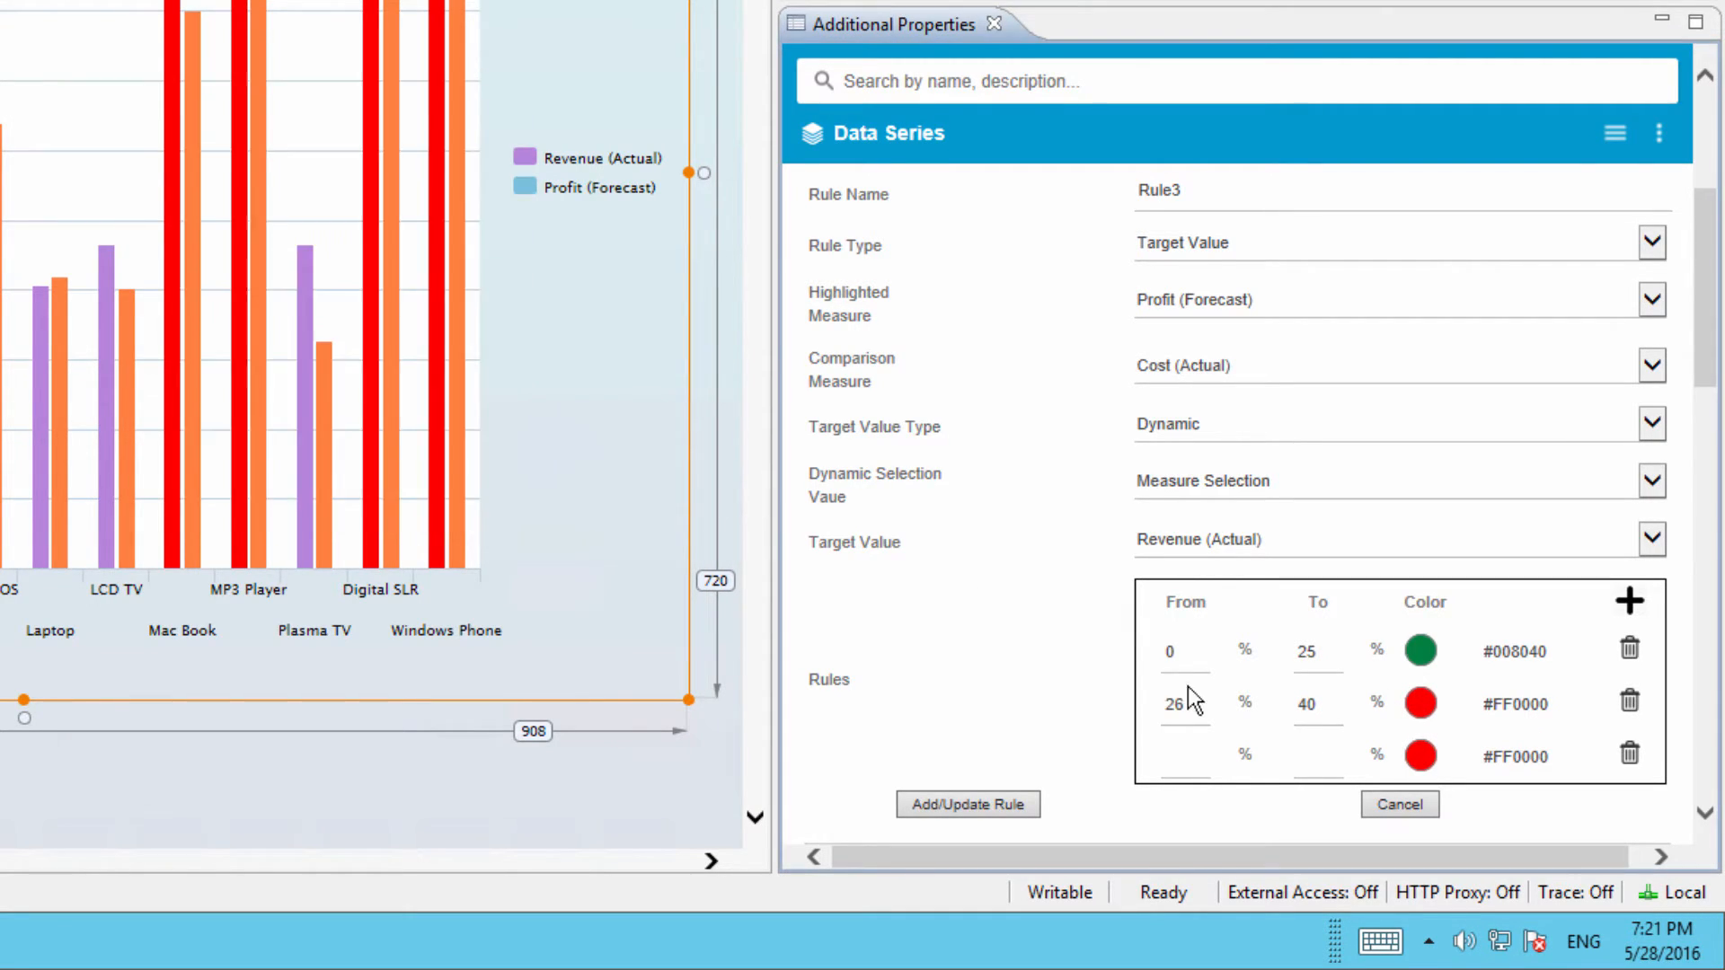
Set Rule3's third range to 41 to 100 % and add the rule to the chart
click(1185, 762)
text(41)
key(Tab)
text(100)
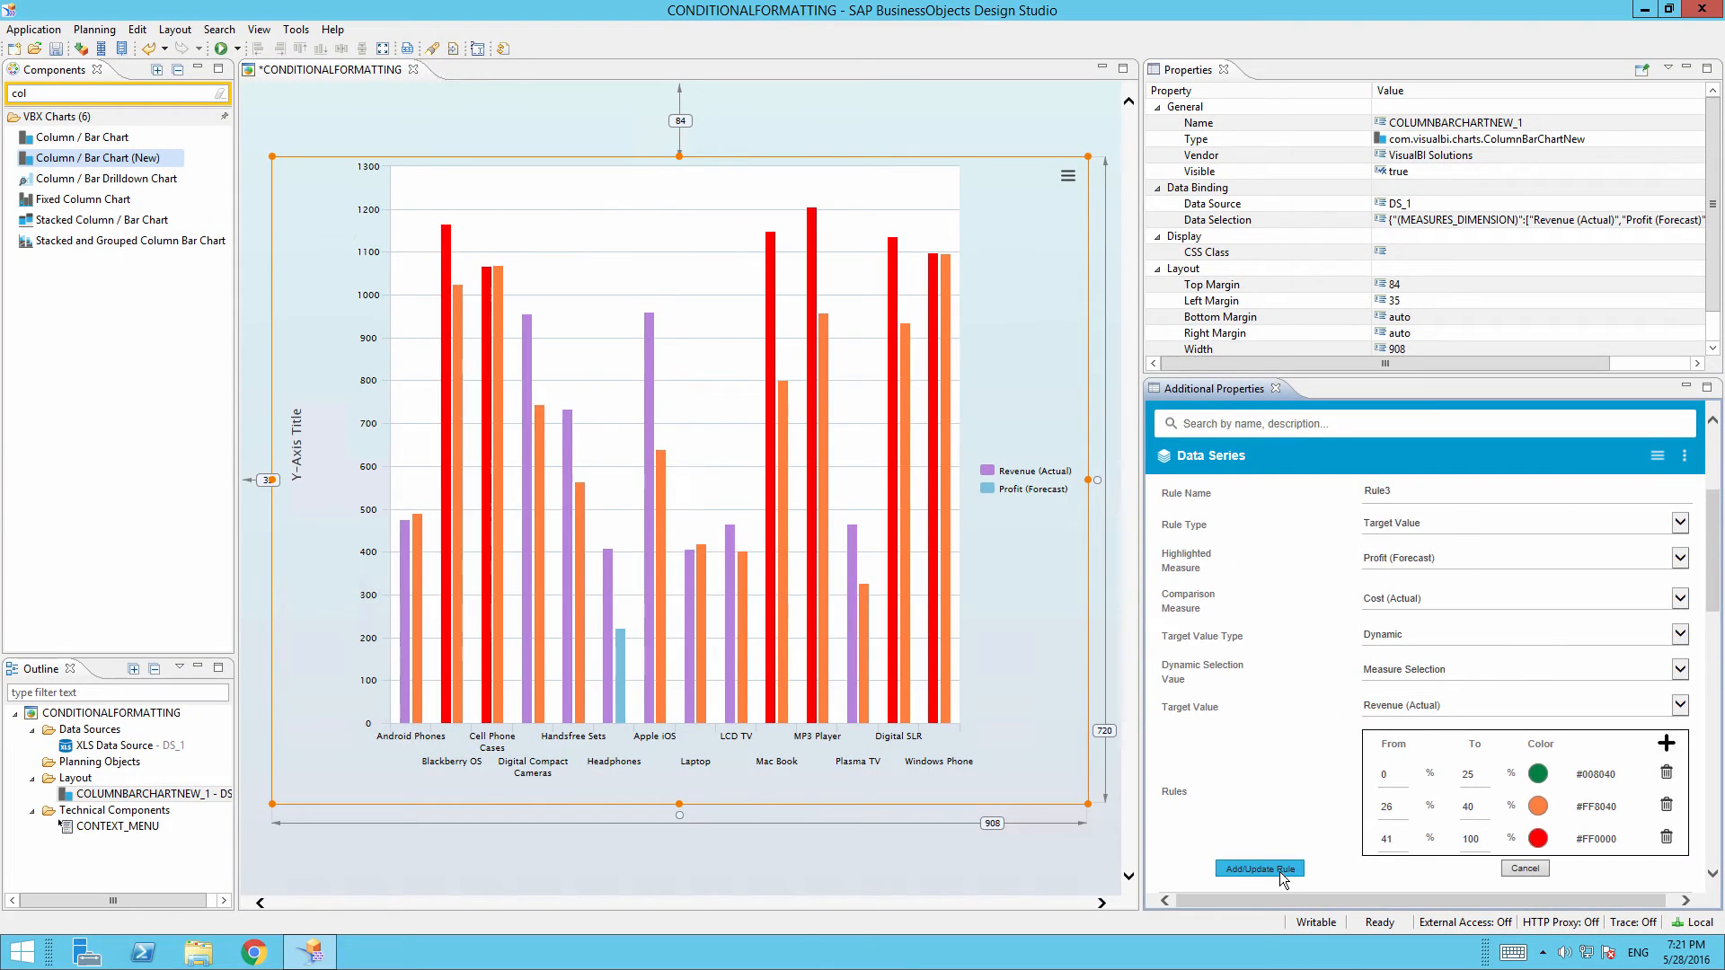
click(1260, 869)
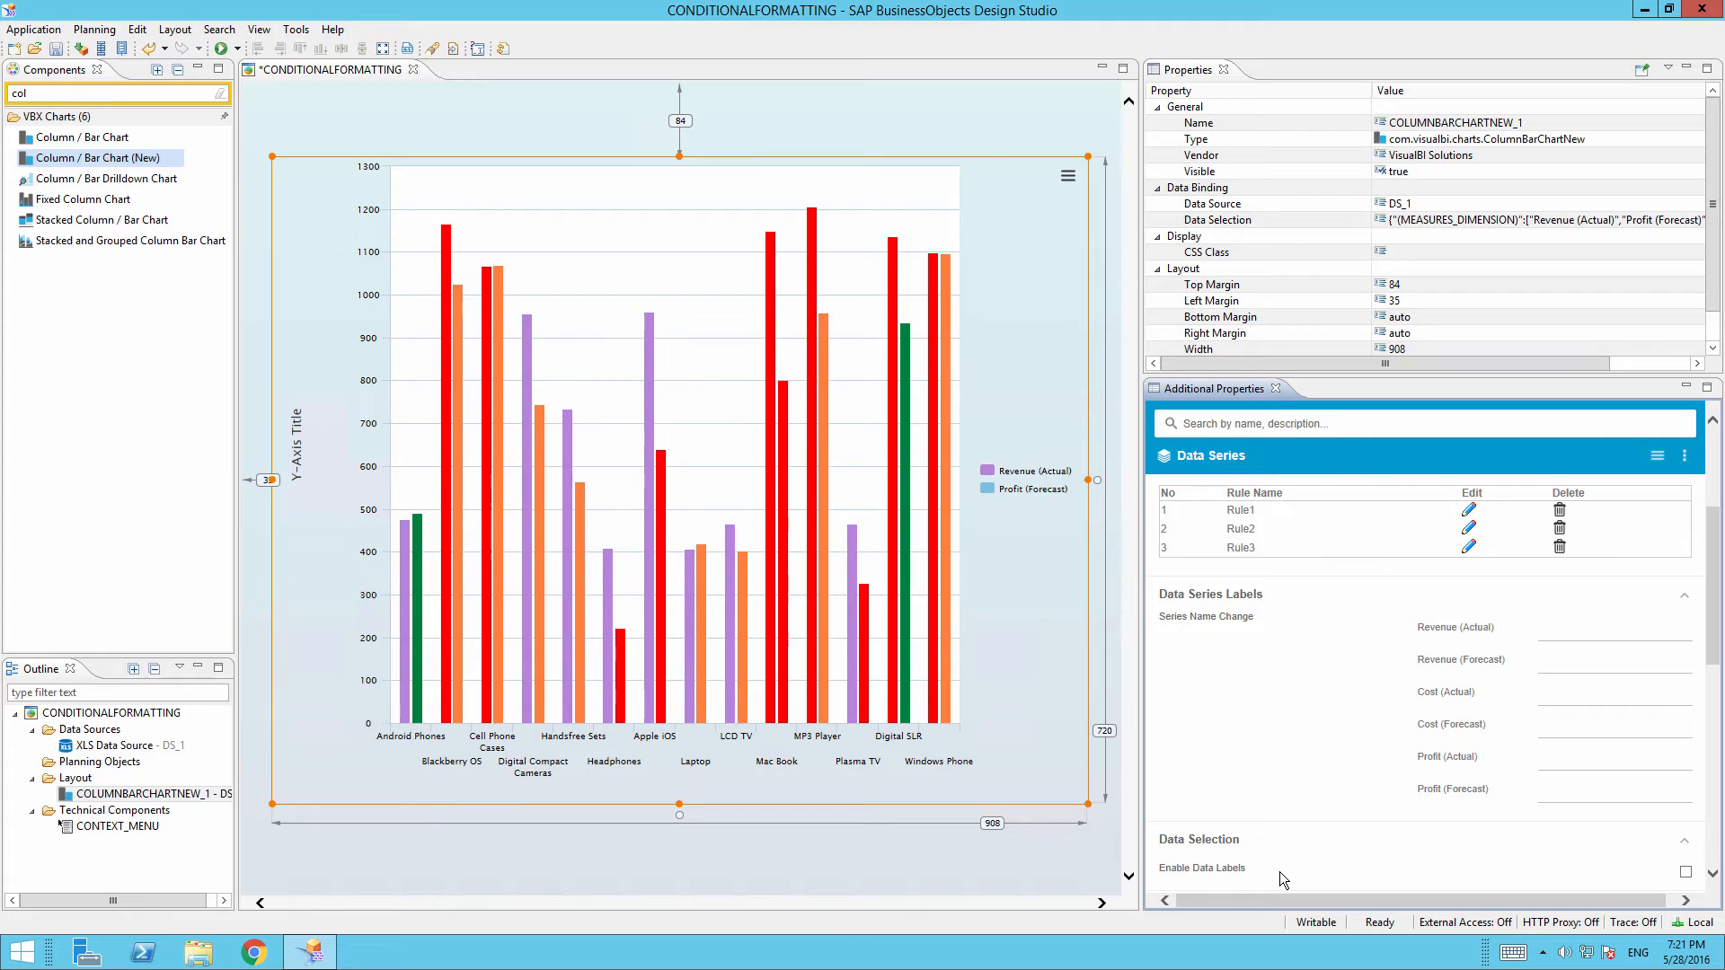